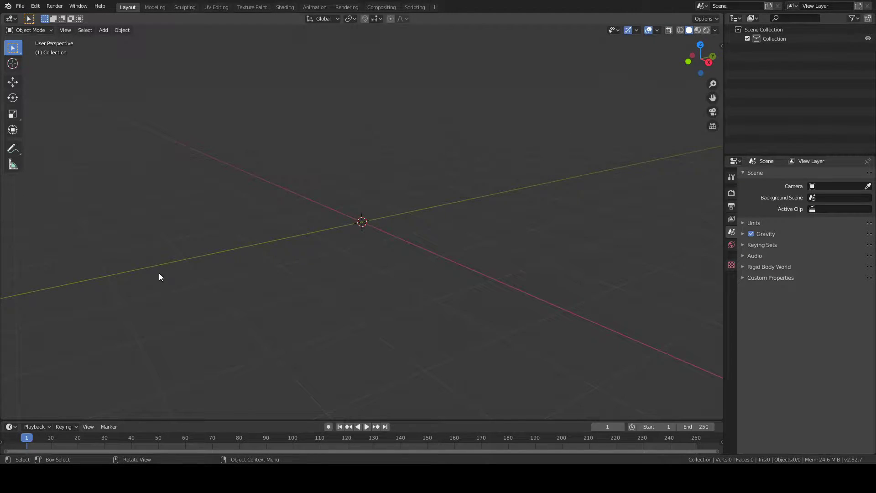
- Add a circle mesh at the origin of the empty scene
middle_click_drag(159, 276, 313, 42)
middle_click_drag(321, 107, 289, 309)
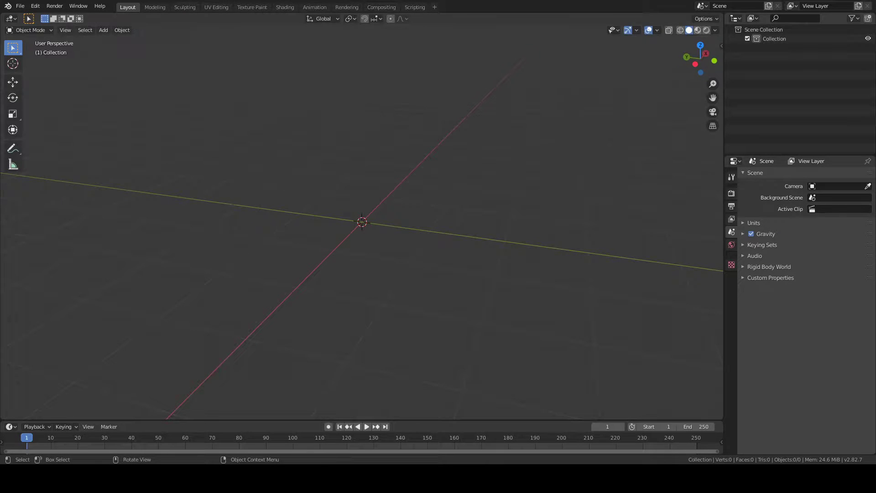
mouse_move(300, 297)
middle_mouse_down()
mouse_move(237, 317)
mouse_move(234, 309)
mouse_move(263, 260)
mouse_move(291, 307)
mouse_move(283, 300)
middle_mouse_up()
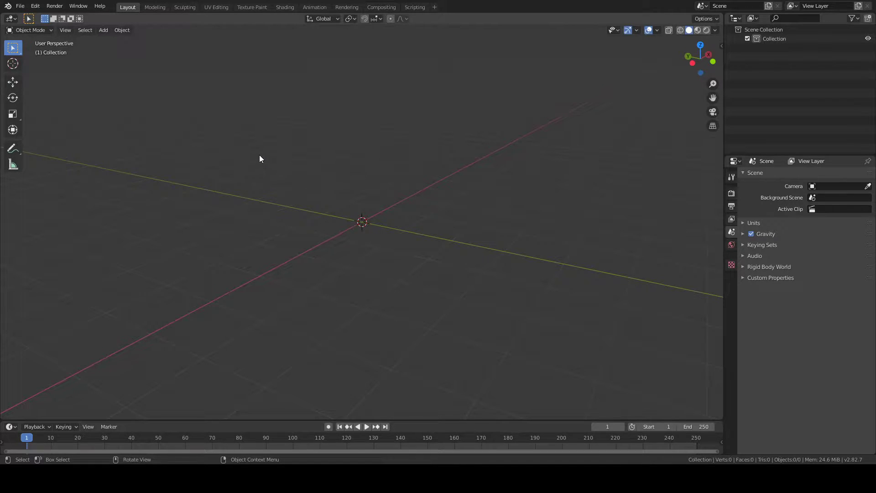
key("shift+a")
mouse_move(319, 176)
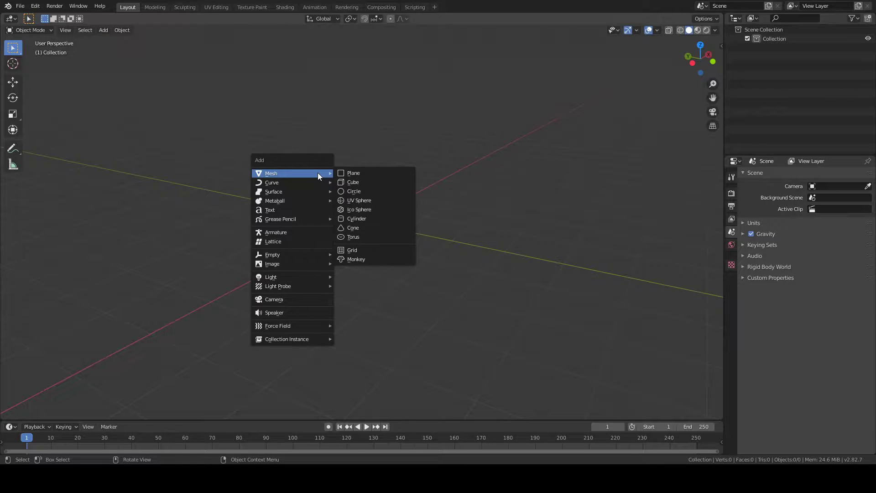
left_click(357, 190)
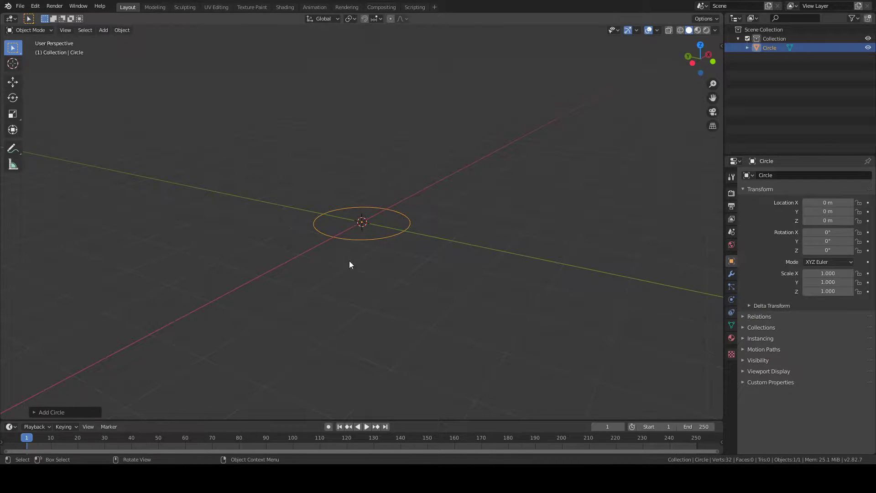
- Scale the circle uniformly down to 0.632
middle_click_drag(350, 264, 351, 288)
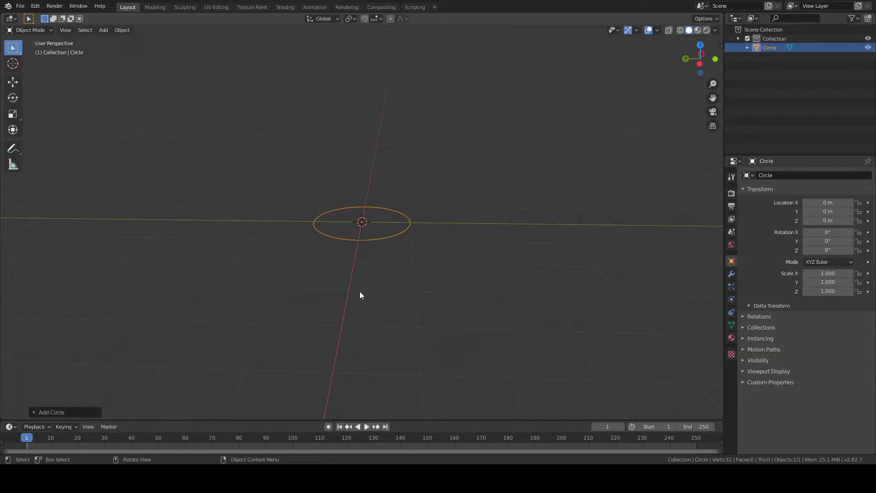
key("s")
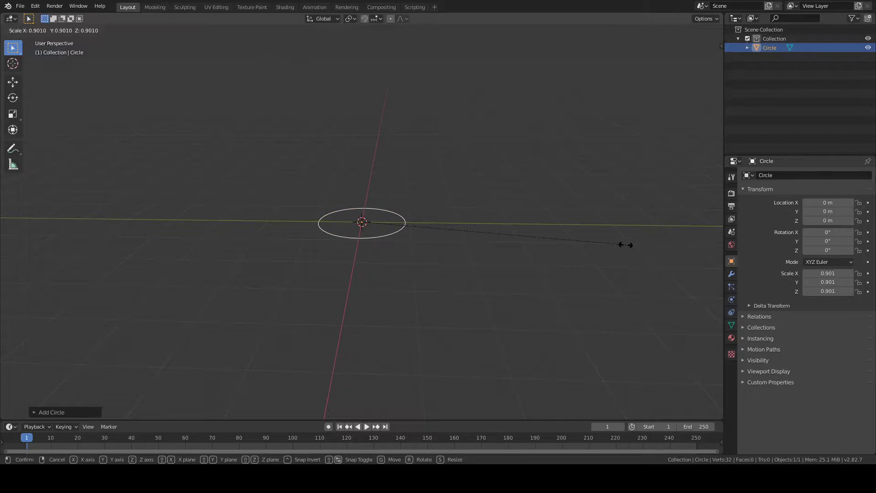
left_click(544, 248)
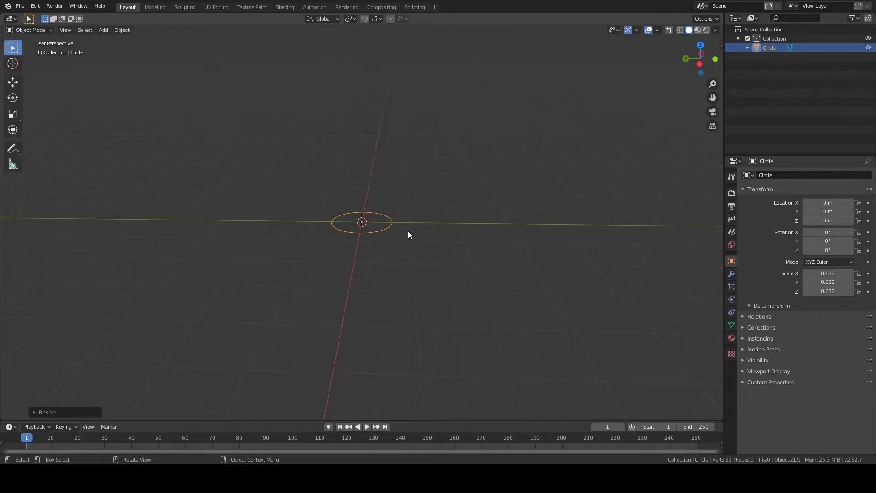
- In Edit Mode, widen the circle along Y and box-select all 32 vertices
key("Tab")
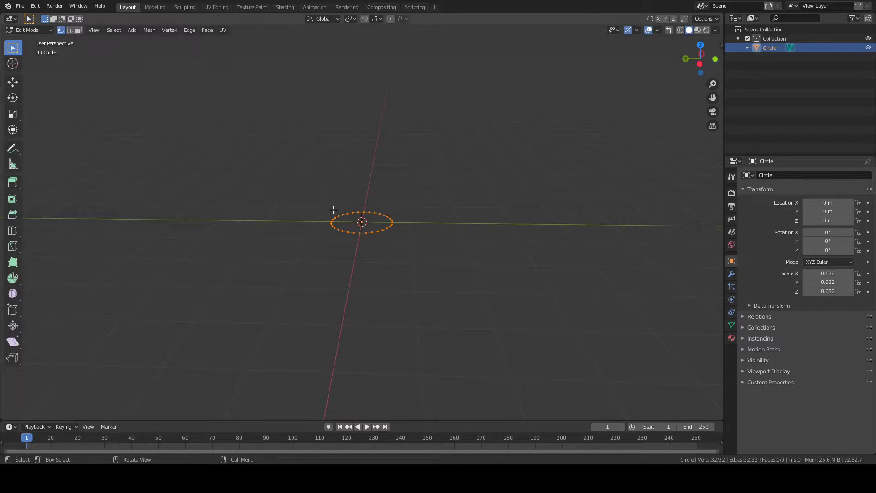
key("s")
key("y")
left_click(316, 221)
left_click(301, 228)
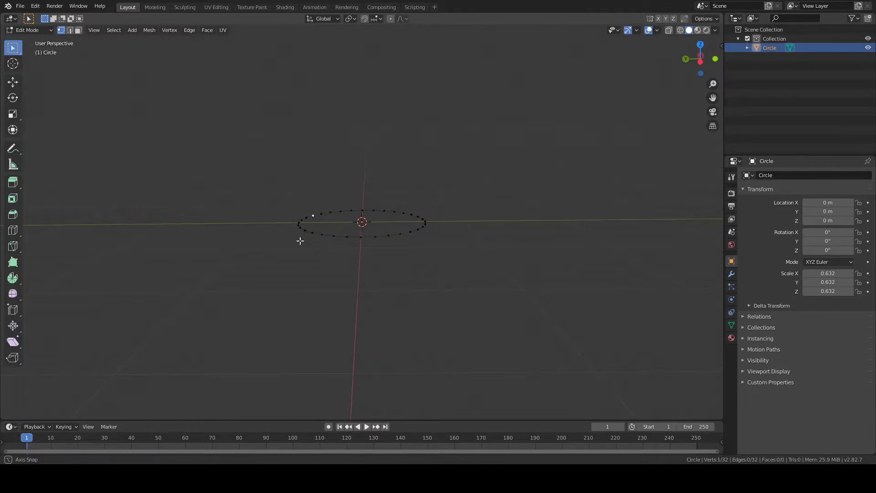
middle_click_drag(301, 241, 290, 242)
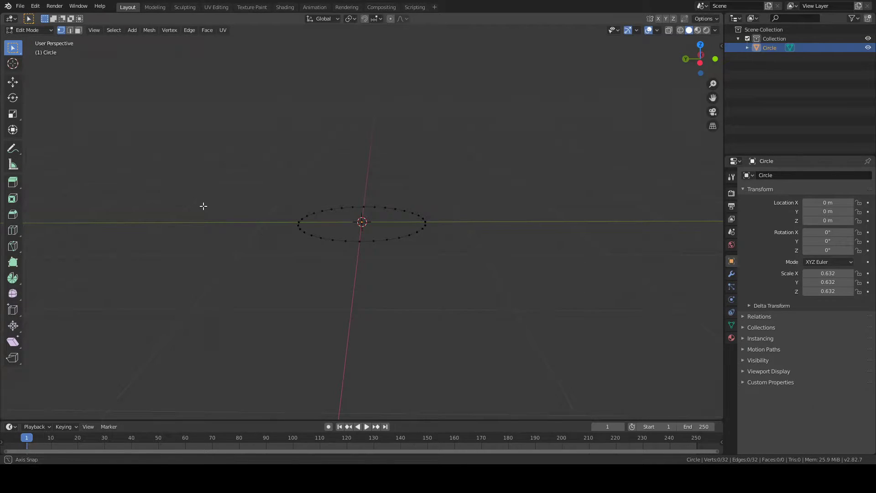
middle_click_drag(204, 196, 209, 193)
left_click_drag(248, 141, 526, 311)
mouse_move(527, 311)
middle_mouse_down()
mouse_move(525, 301)
mouse_move(511, 306)
middle_mouse_up()
- Extrude the first two rings upward along Z, widening each rim
key("e")
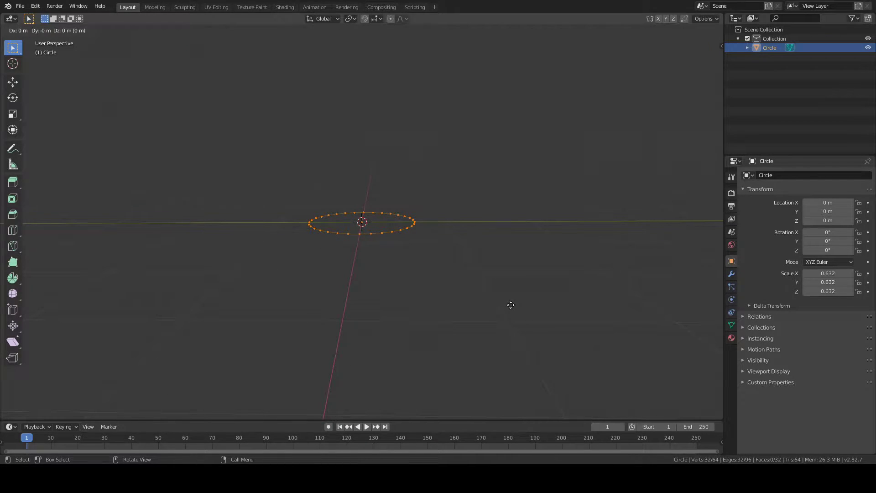
key("z")
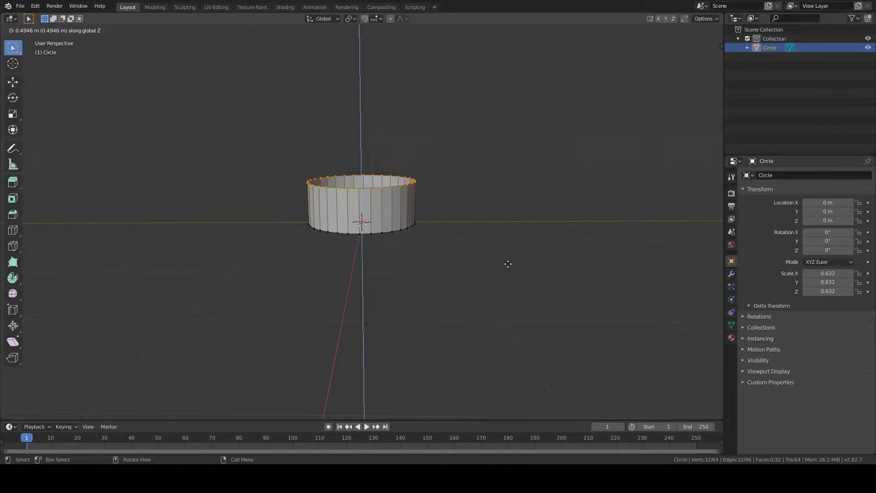
left_click(507, 295)
key("s")
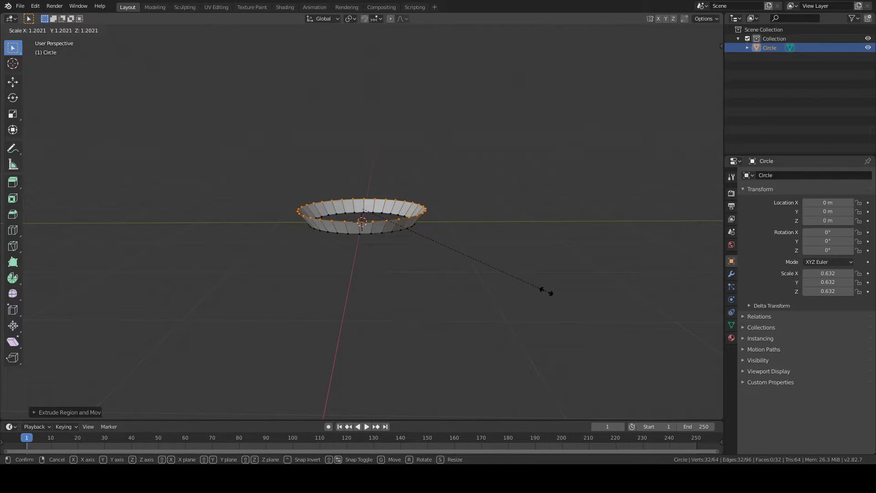
left_click(551, 292)
key("e")
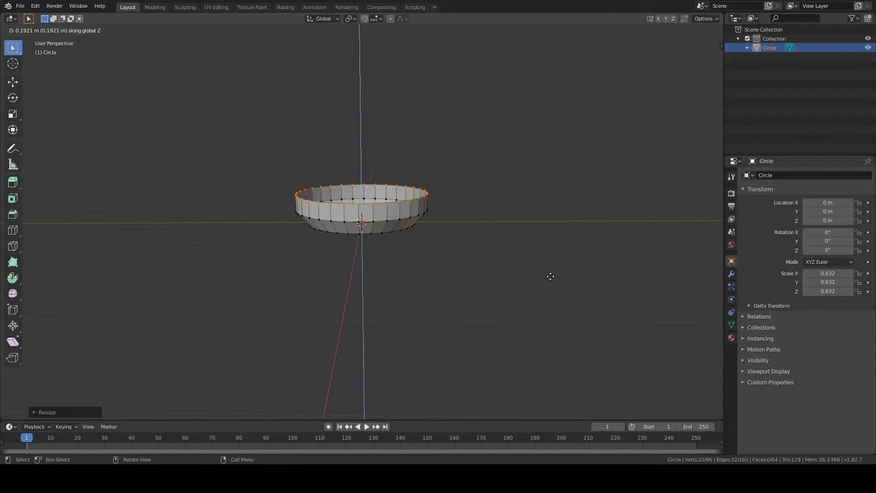
left_click(550, 274)
key("s")
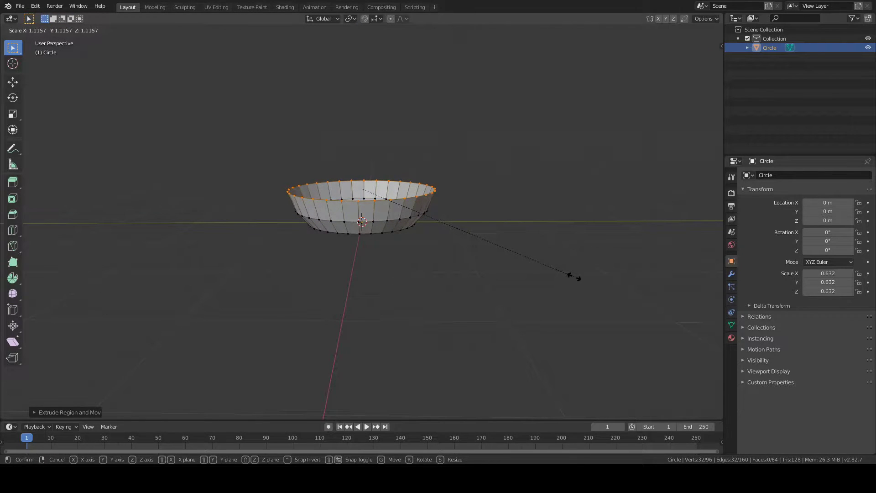
left_click(573, 276)
- Cancel further extrusion attempts and undo the last two extrusions to keep the bowl shallow
key("e")
right_click(577, 254)
key("s")
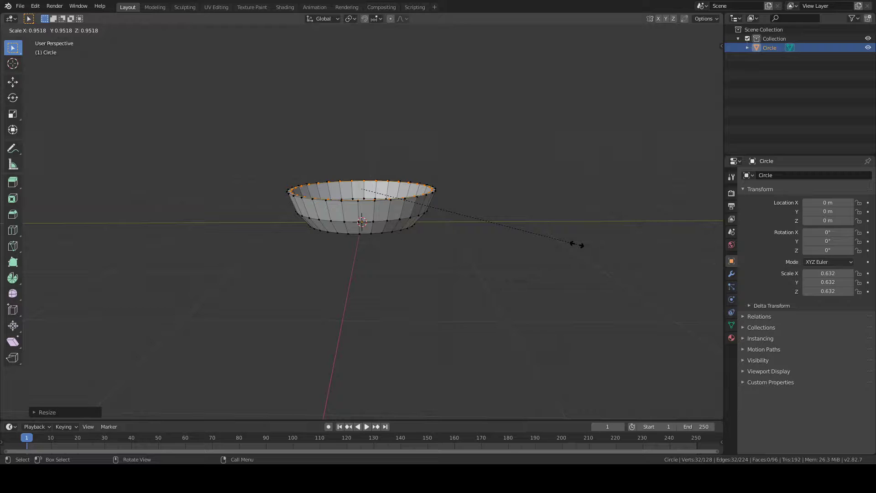
right_click(579, 240)
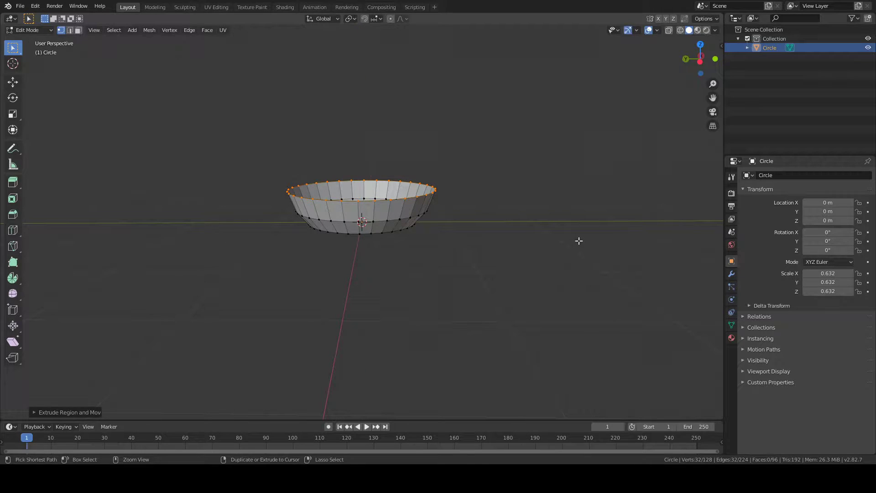
key("e")
key("z")
left_click(581, 213)
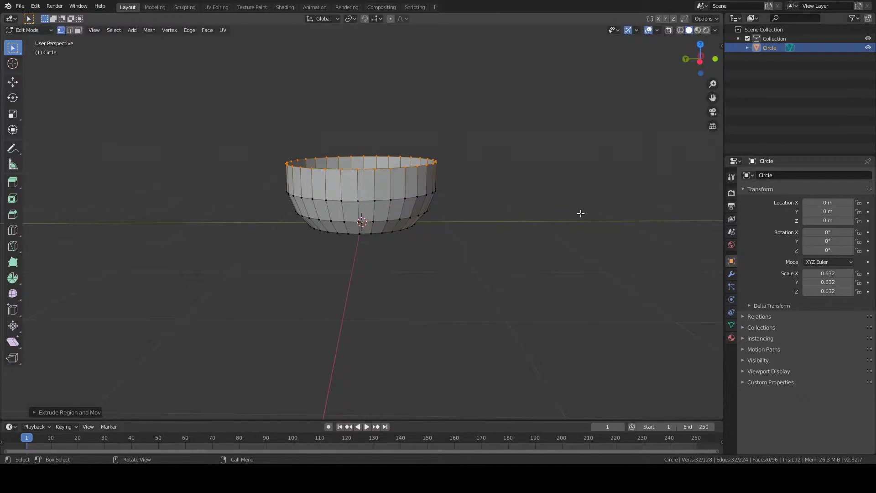
key("s")
right_click(601, 219)
key("ctrl+z")
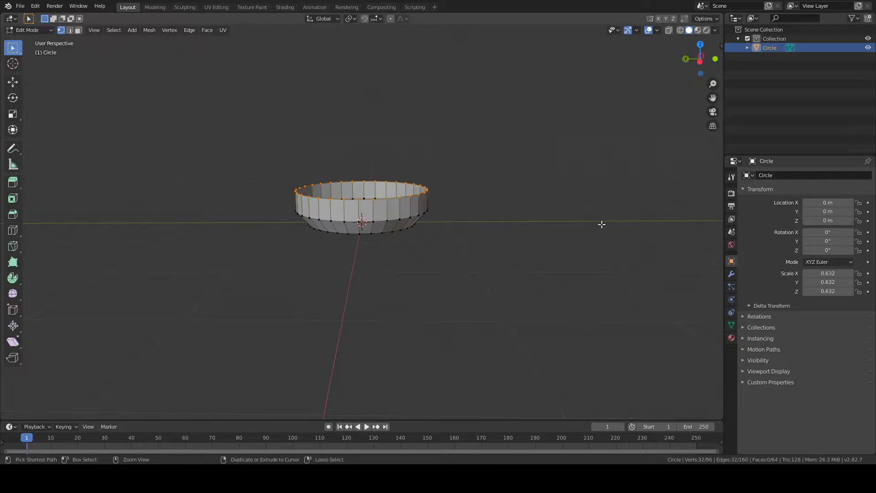
key("ctrl+z")
- Widen the top rim, then extrude and widen one more ring upward
key("s")
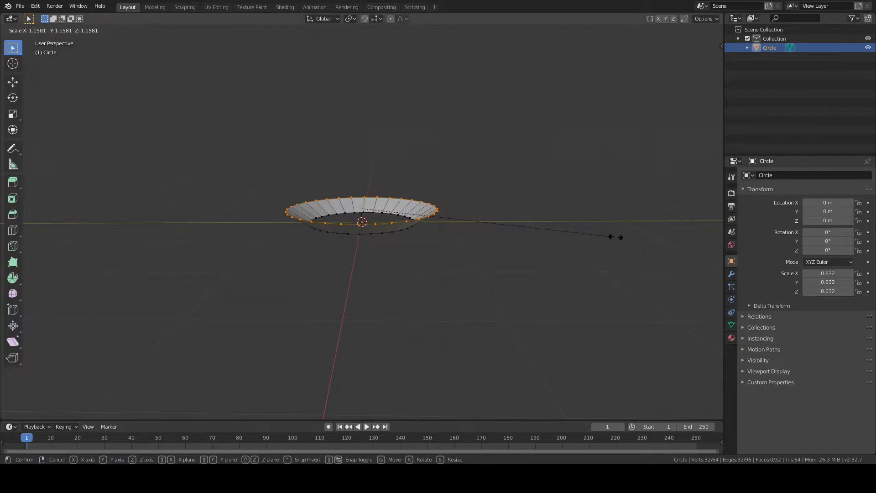
left_click(615, 235)
key("e")
key("z")
left_click(621, 213)
key("s")
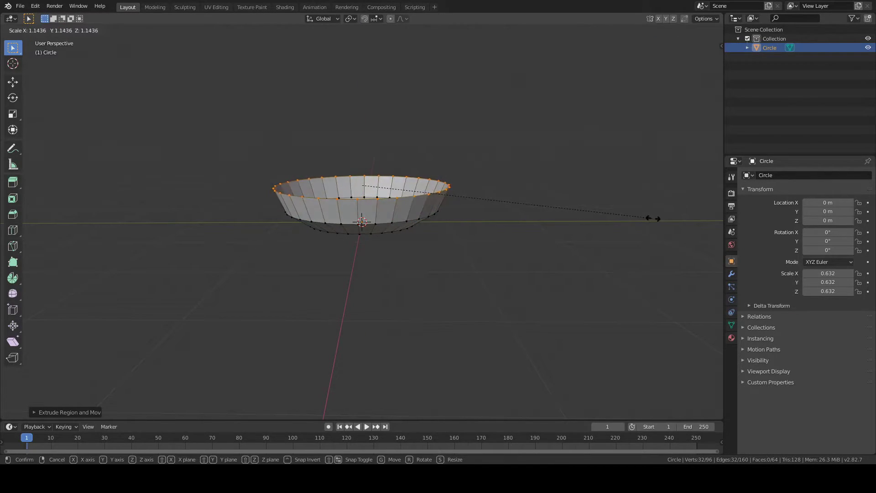
left_click(671, 229)
key("e")
key("z")
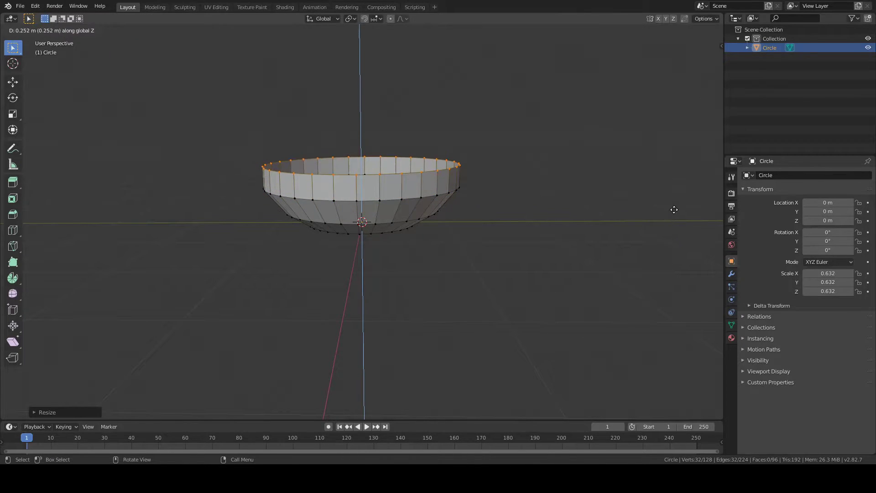
right_click(676, 191)
- Extrude two more rings straight up along Z, widening each rim
key("e")
key("z")
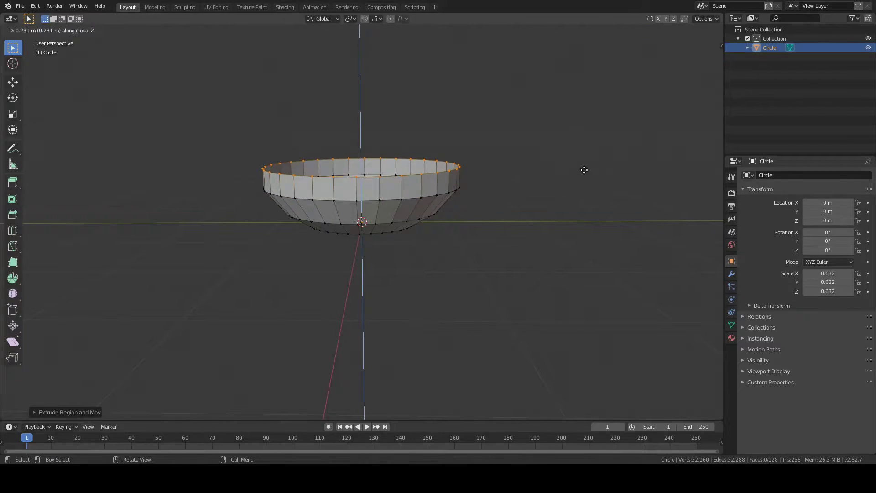
left_click(585, 170)
key("s")
left_click(636, 168)
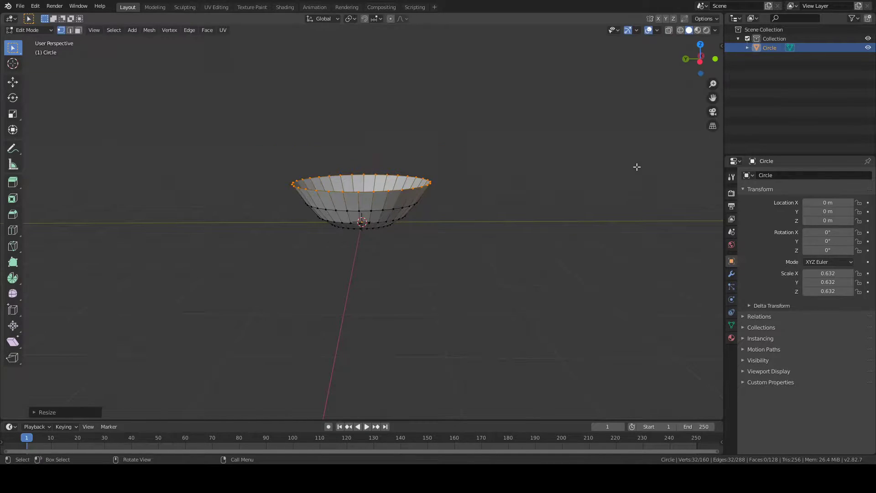
key("e")
key("z")
left_click(621, 145)
key("s")
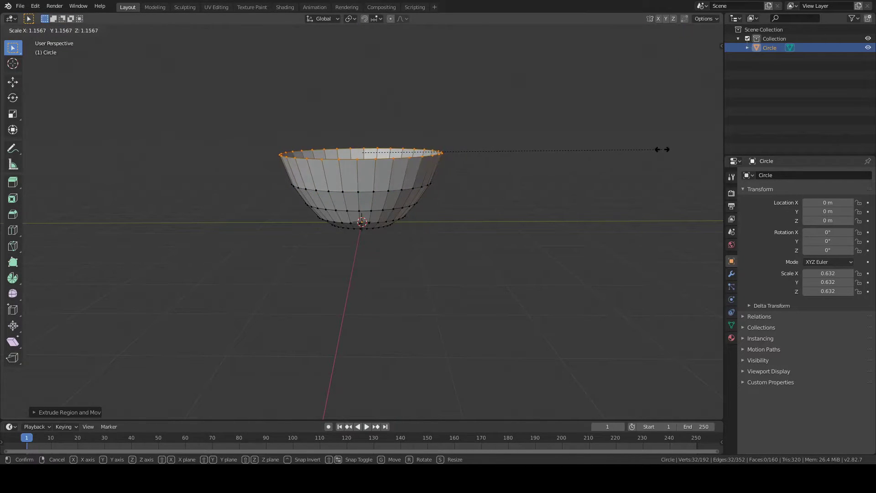
left_click(667, 150)
- Add the final two raised rings, widening each to flare the bowl's top
key("e")
key("z")
left_click(671, 120)
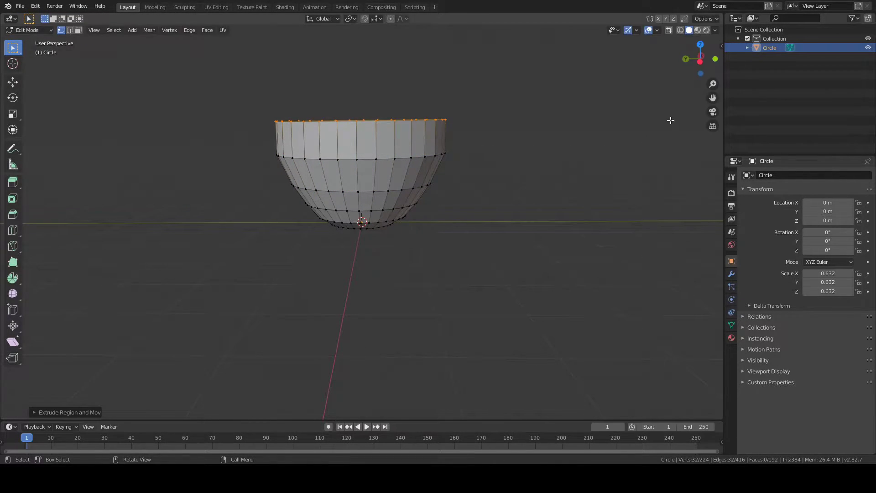
key("s")
left_click(704, 130)
key("e")
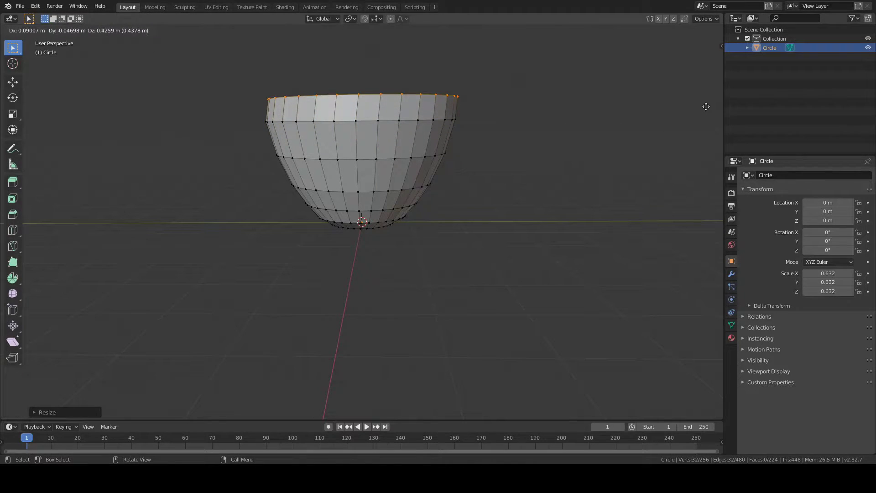
left_click(703, 87)
key("s")
left_click(719, 92)
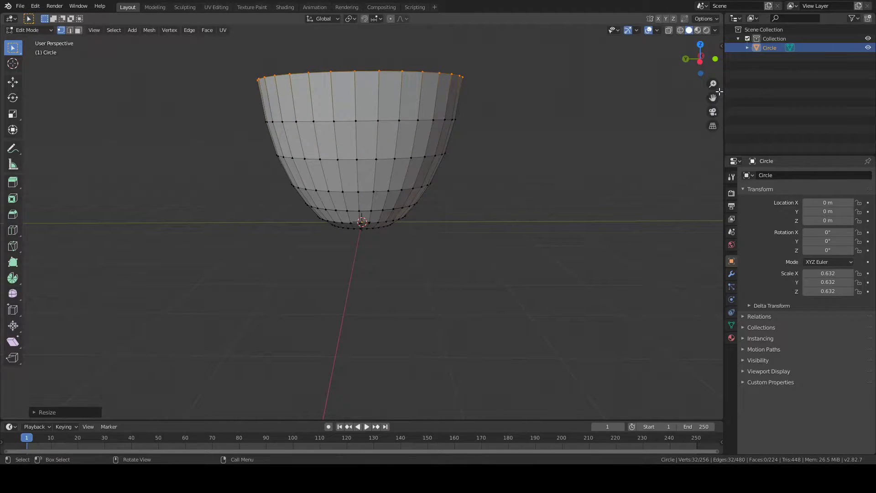
- Deselect the rim and switch the viewport to wireframe shading
left_click(573, 201)
middle_click_drag(573, 202, 477, 213)
scroll(553, 221, "down", 4)
scroll(479, 307, "up", 4)
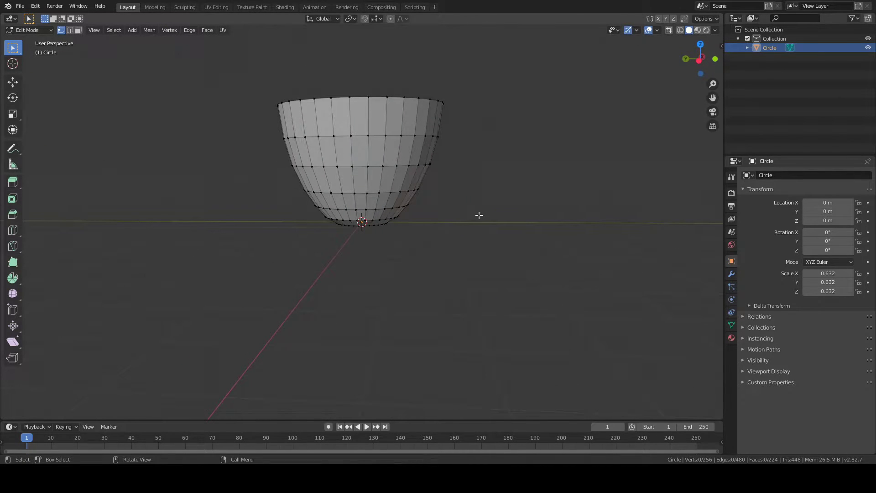
key("z")
left_click(428, 218)
scroll(431, 215, "up", 4)
key("z")
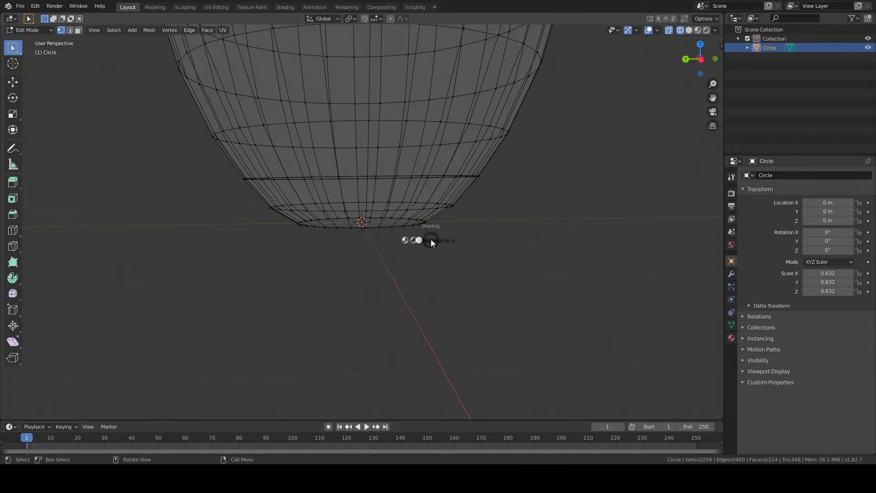
left_click(357, 242)
- Scale the bottom ring and the lower vertex rings inward
middle_click_drag(357, 243, 269, 218)
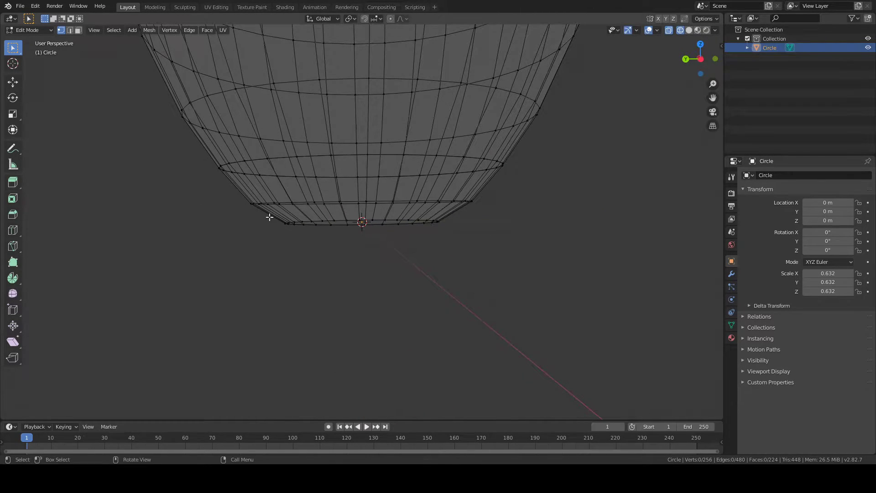
left_click_drag(269, 217, 493, 249)
key("s")
left_click(484, 250)
left_click(498, 251)
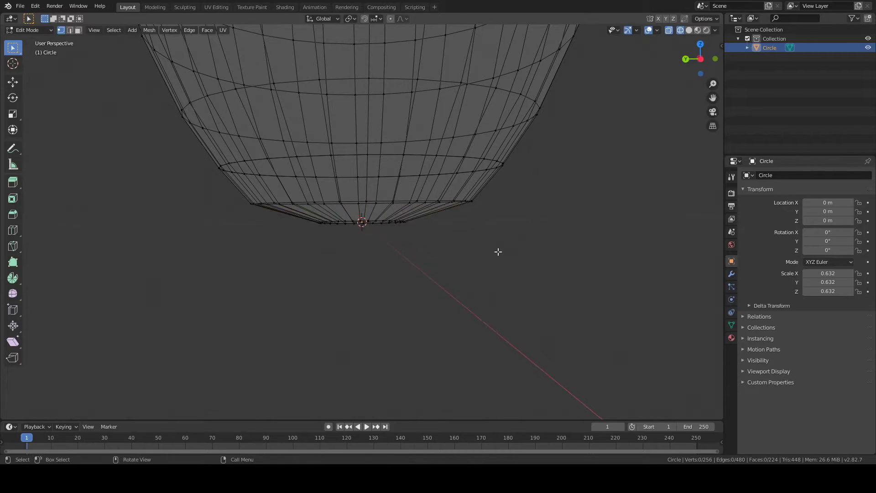
middle_click_drag(498, 252, 444, 242)
left_click_drag(229, 184, 551, 218)
key("s")
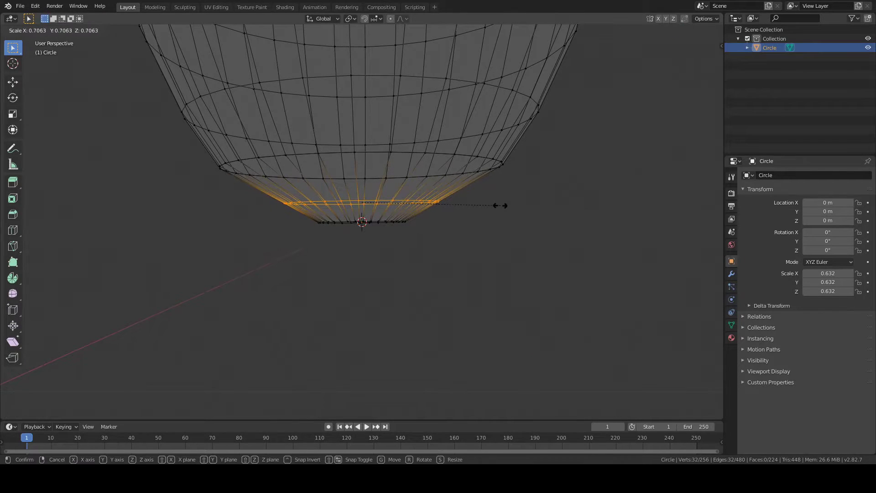
left_click(500, 206)
- Scale the next rings up the funnel inward to taper its sides
left_click_drag(180, 152, 552, 182)
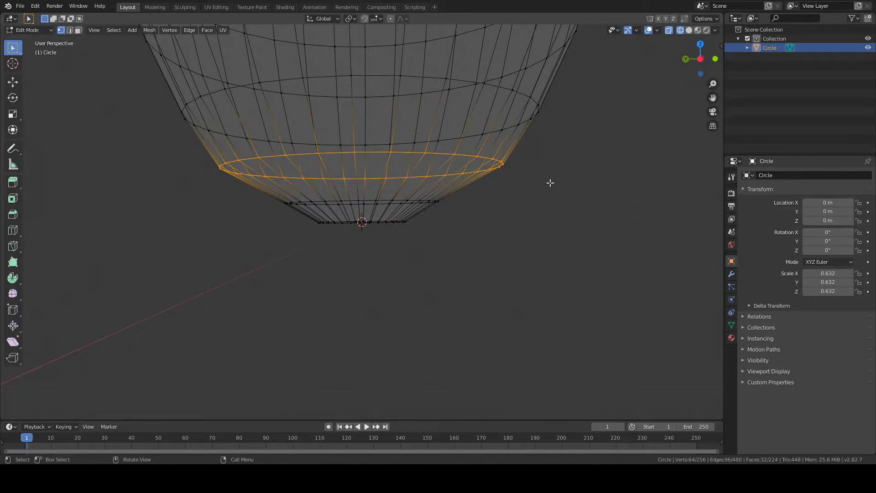
key("s")
left_click(550, 177)
left_click(552, 192)
middle_click_drag(552, 192, 575, 204)
left_click_drag(228, 148, 491, 188)
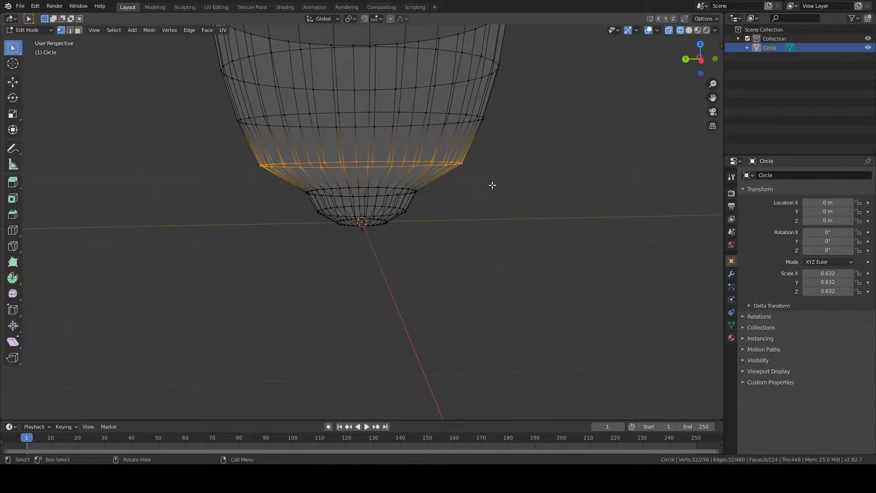
key("s")
left_click(505, 180)
- Shrink an upper ring, undoing a wrong attempt before rescaling it smaller
left_click(532, 182)
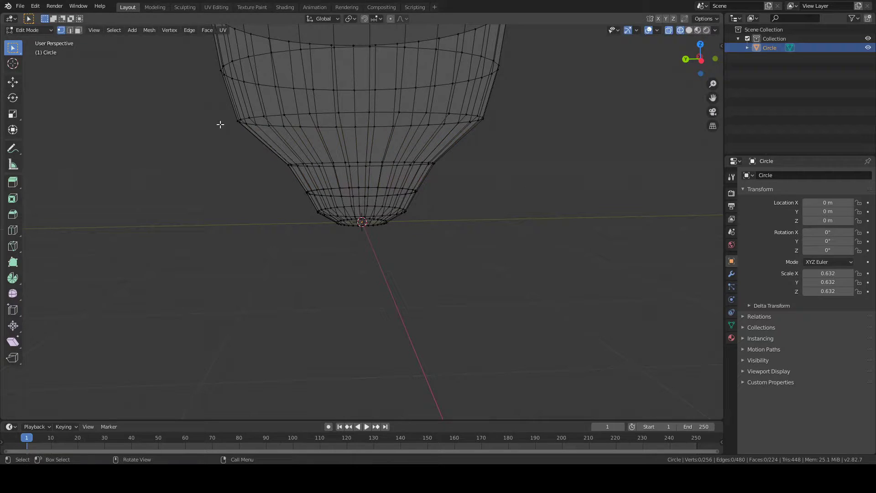
left_click_drag(216, 99, 531, 133)
key("s")
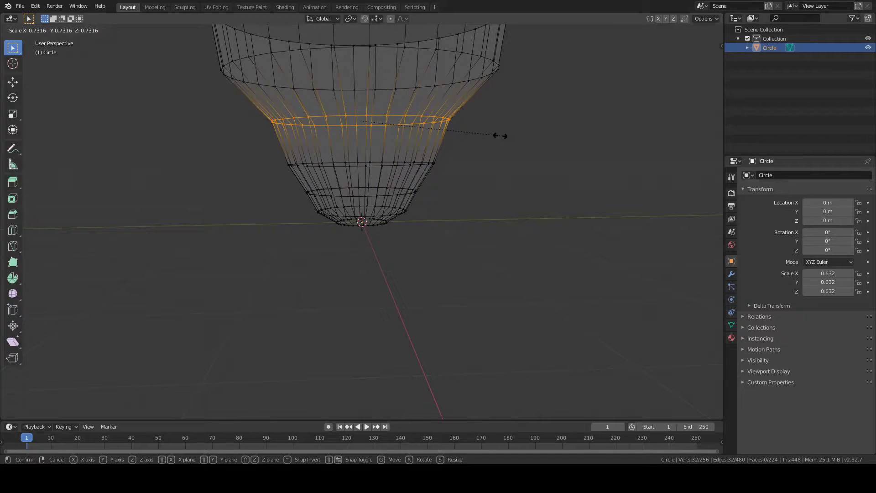
right_click(506, 135)
key("ctrl+z")
key("ctrl+z")
left_click_drag(237, 103, 535, 149)
key("s")
left_click(520, 139)
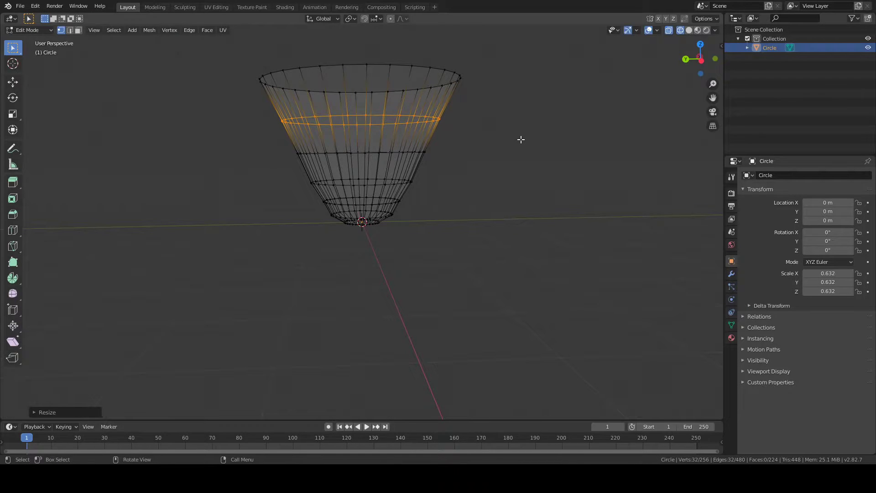
- Switch the viewport to Material Preview shading and look down into the cone
key("z")
left_click(509, 200)
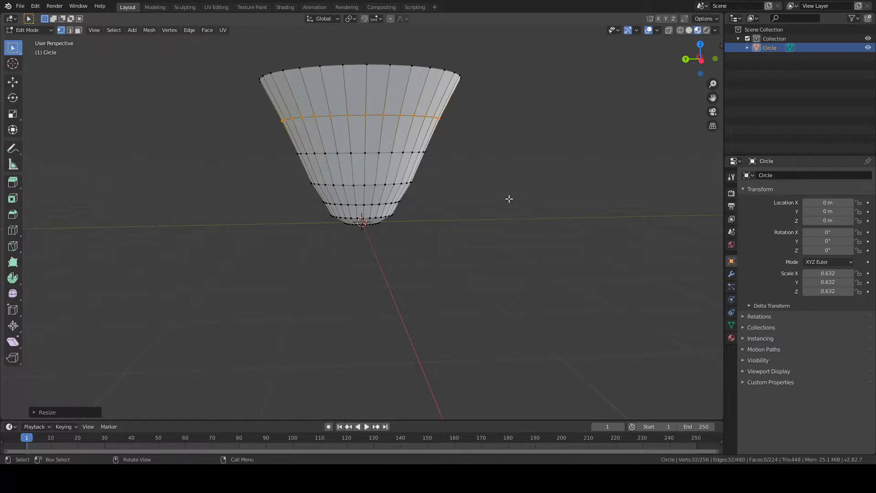
middle_click_drag(508, 201, 513, 307)
- Inspect the cone from the side, toggling to Object Mode and back
scroll(469, 270, "up", 5)
middle_click_drag(468, 270, 371, 215)
scroll(516, 190, "down", 4)
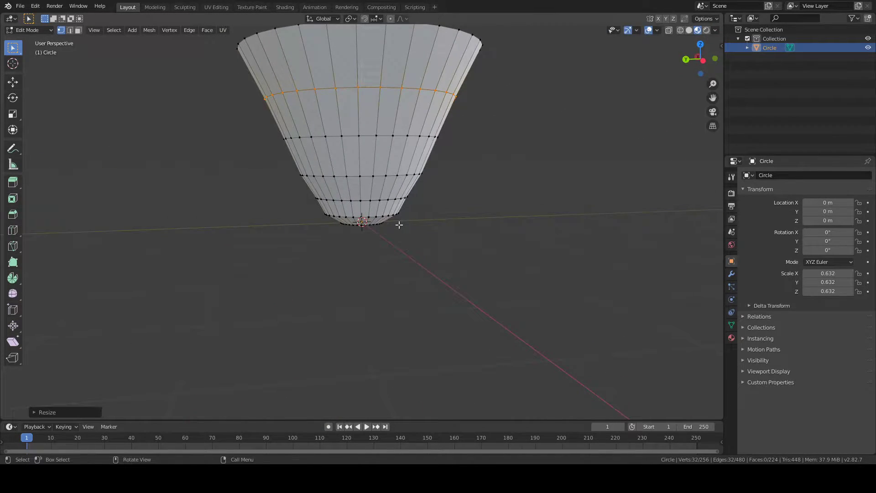
key("Tab")
middle_click_drag(519, 245, 506, 264)
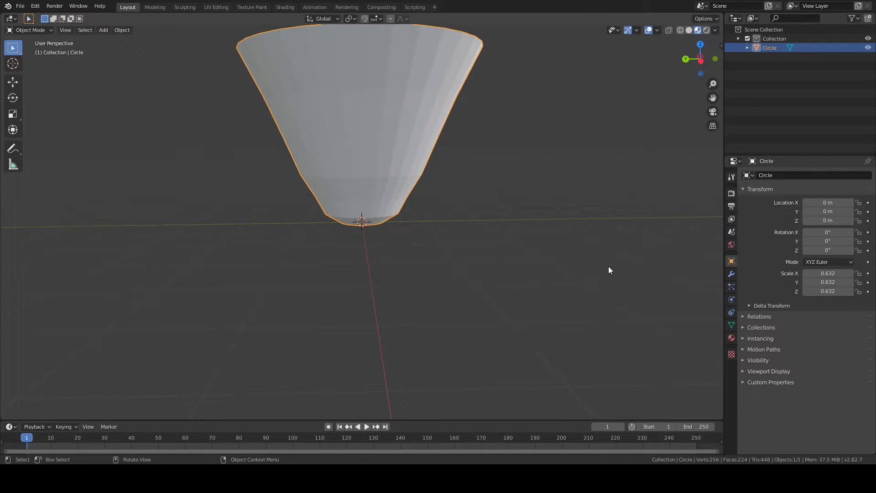
key("Tab")
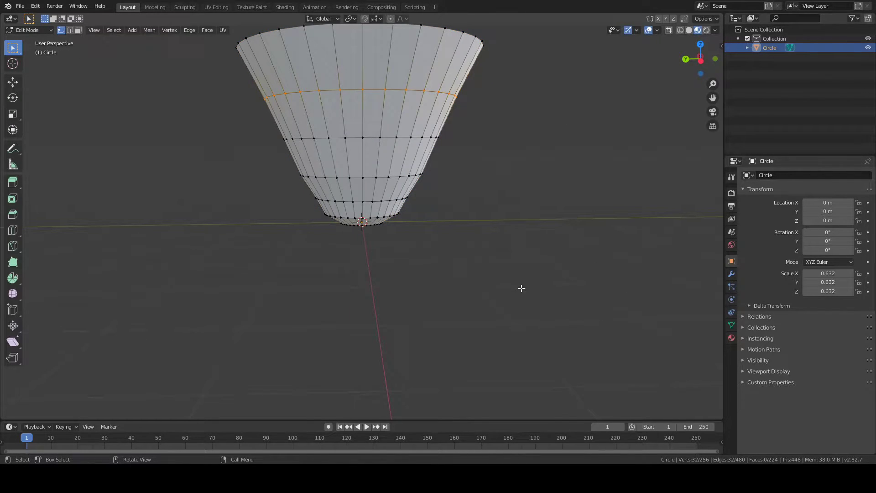
- Select all of the cone's vertices in Edit Mode
scroll(487, 299, "down", 2)
key("a")
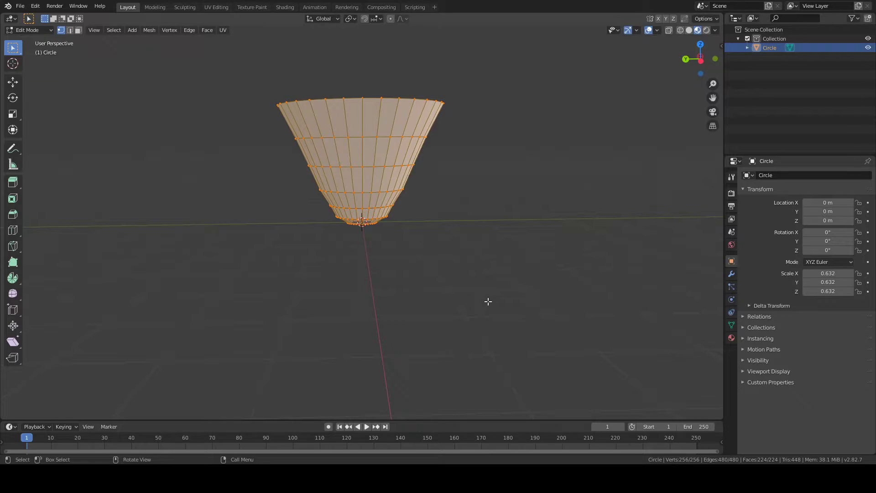
key("Tab")
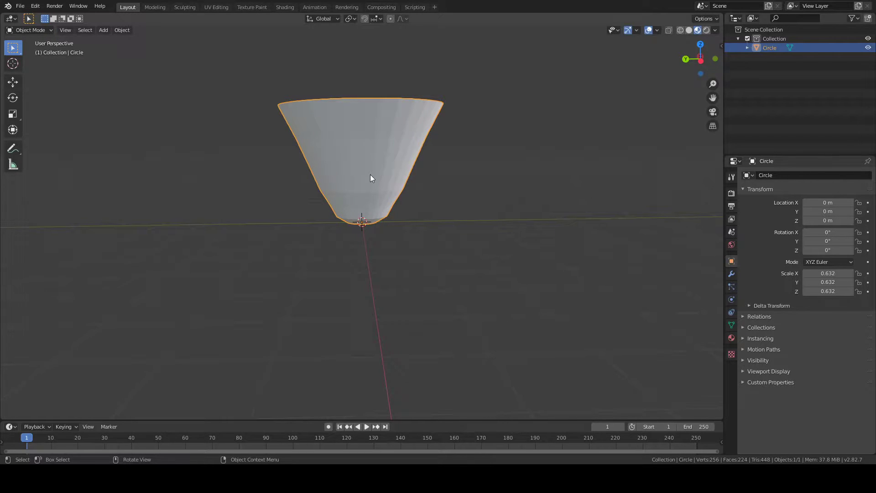
middle_click_drag(372, 178, 396, 248)
key("Tab")
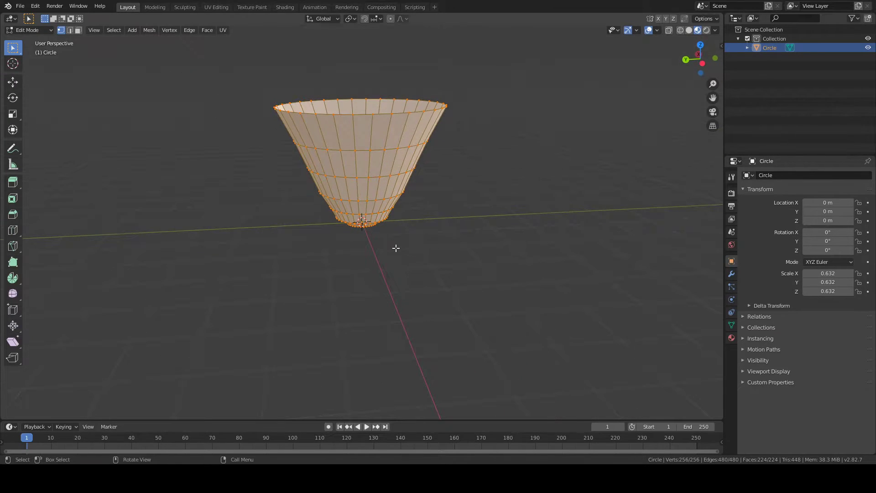
key("alt+a")
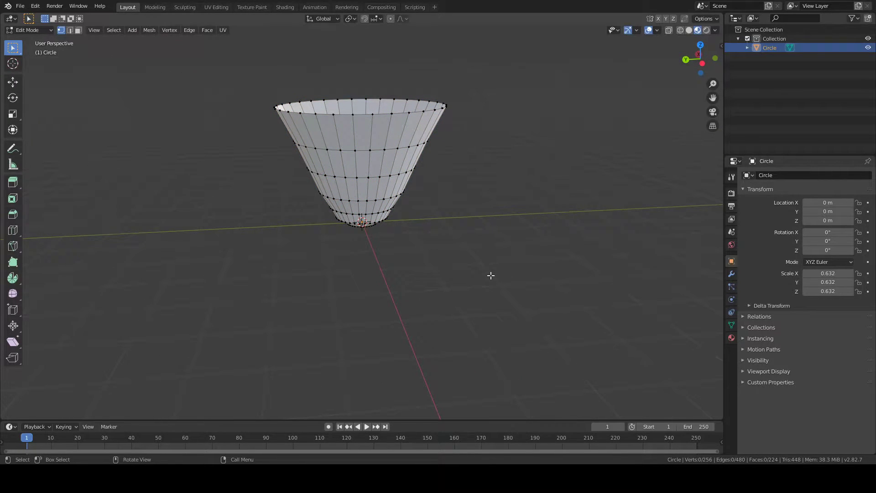
key("a")
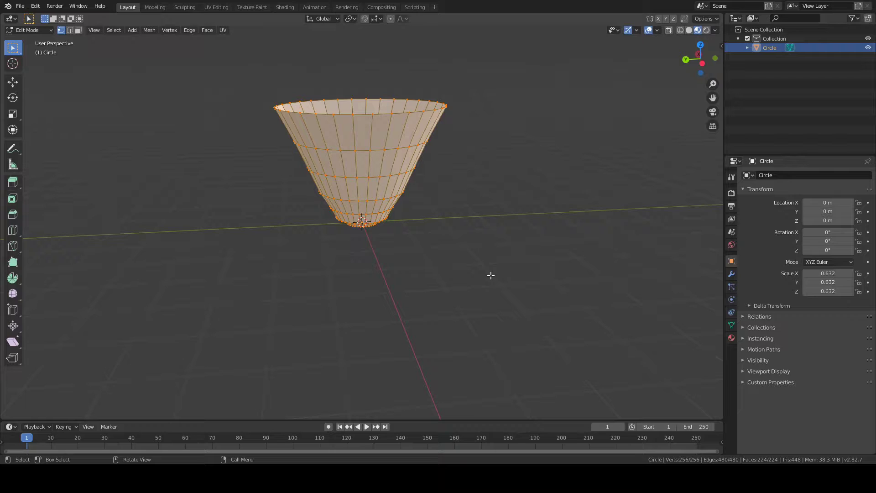
middle_click_drag(493, 274, 432, 237)
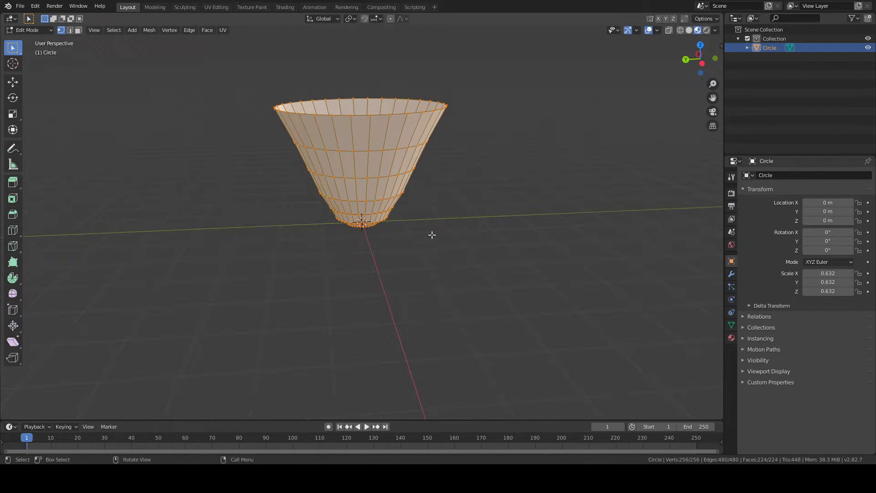
- Subdivide the whole cone three times from the Vertex context menu
right_click(365, 164)
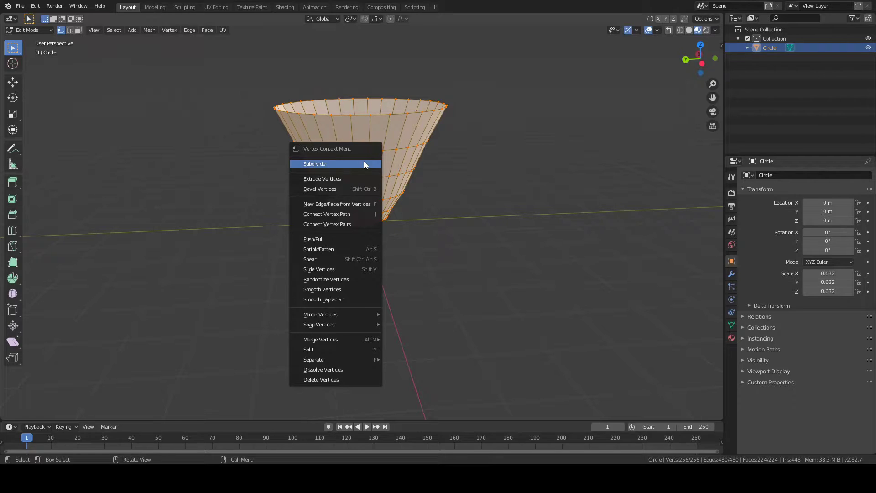
left_click(347, 164)
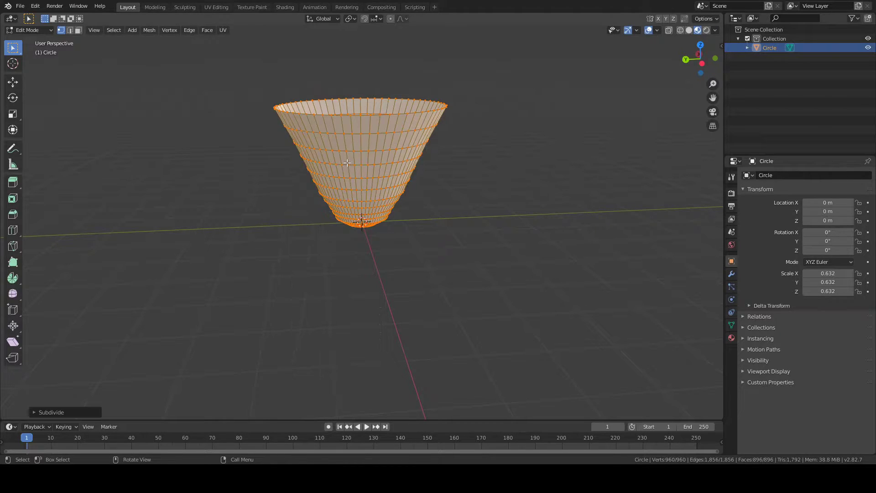
right_click(371, 159)
left_click(370, 160)
right_click(371, 158)
left_click(371, 157)
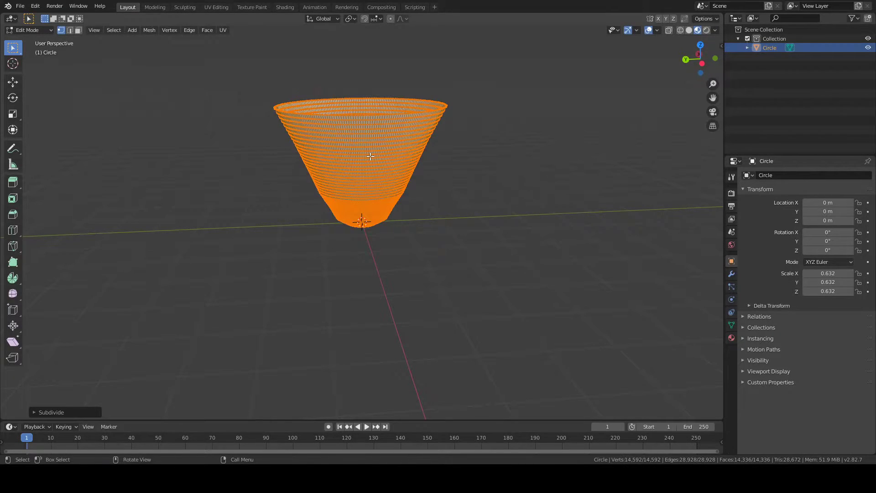
middle_click_drag(374, 158, 587, 279)
- Browse the Properties tabs: modifiers, object, particles, physics and constraints
left_click(732, 273)
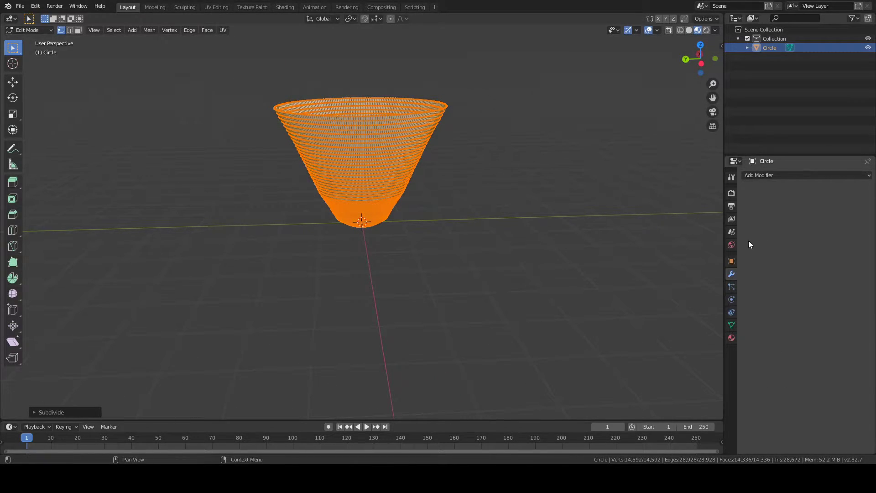
left_click(733, 321)
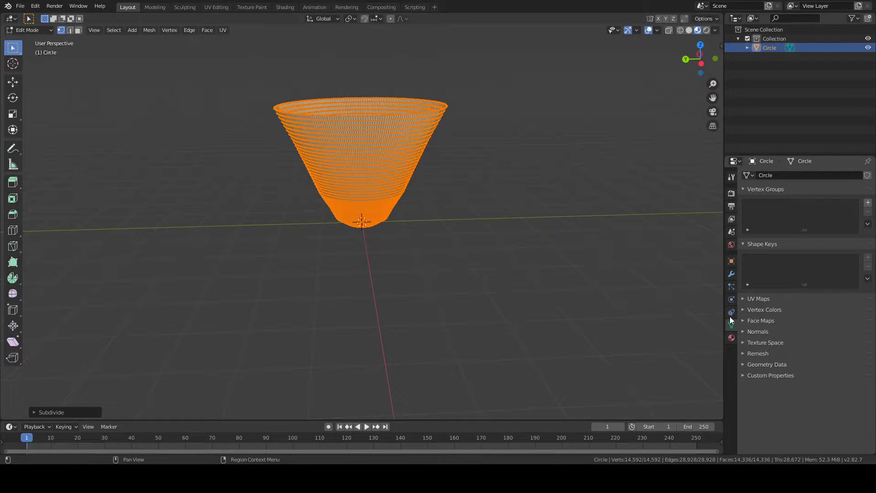
left_click(730, 261)
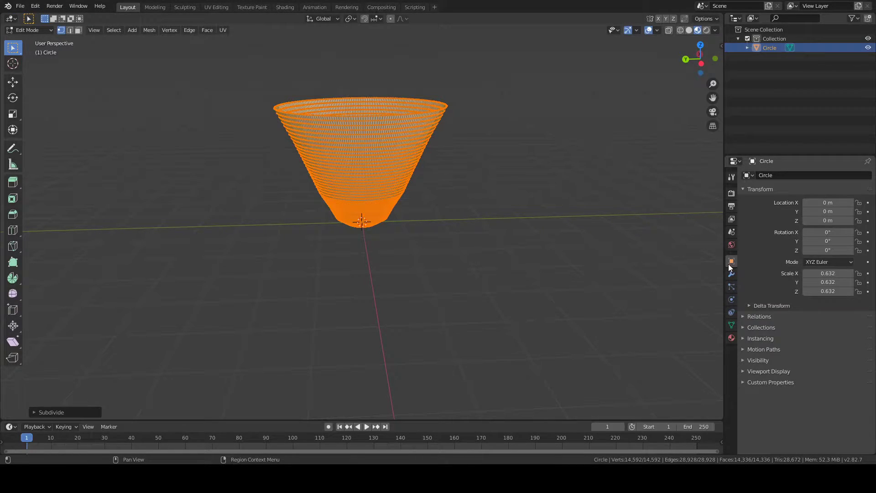
left_click(729, 274)
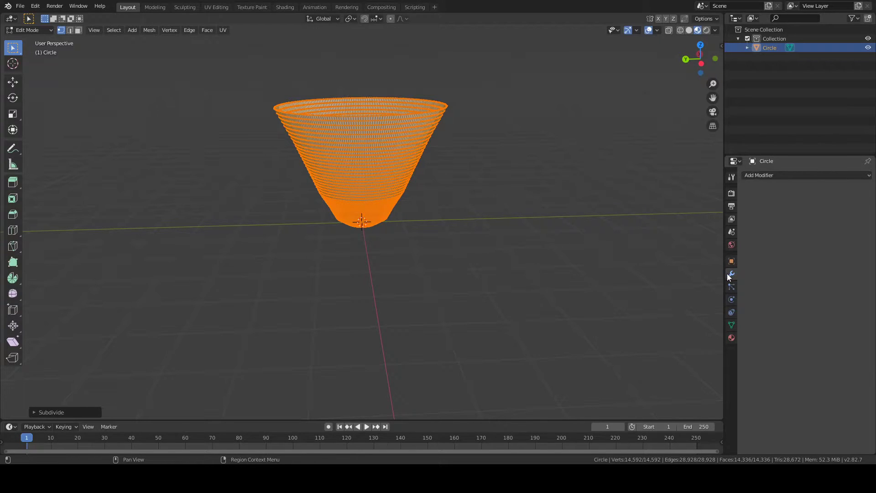
left_click(730, 287)
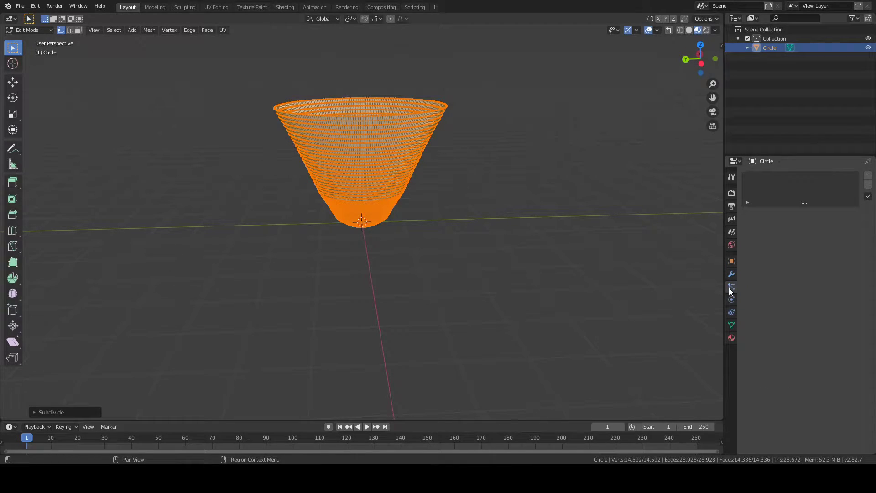
left_click(731, 299)
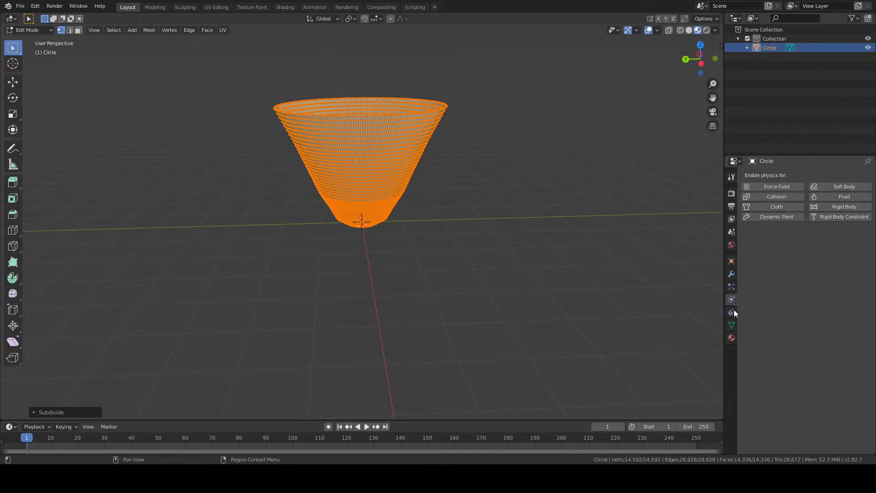
left_click(732, 313)
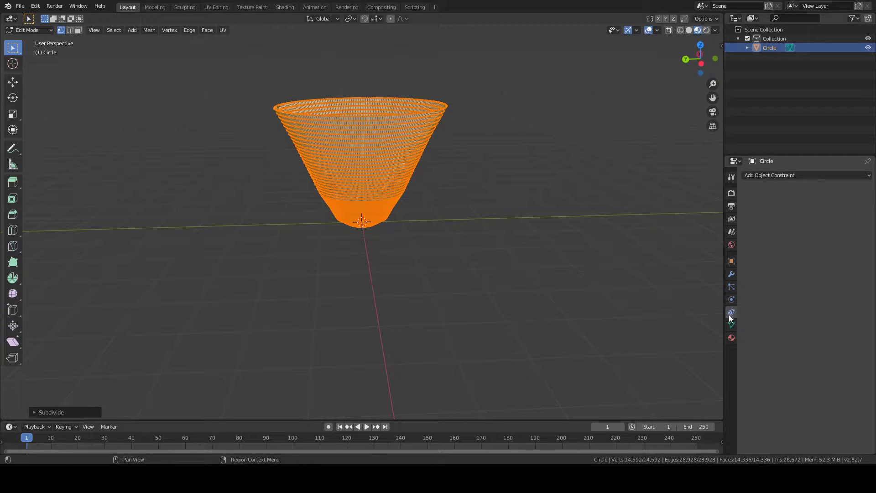
- Add a vertex group named Group under Object Data, then return to Object Mode
left_click(730, 323)
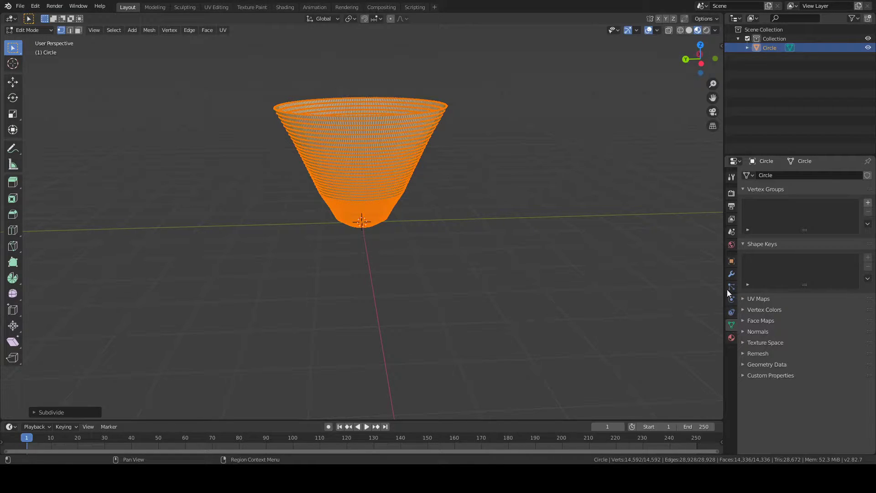
left_click(868, 203)
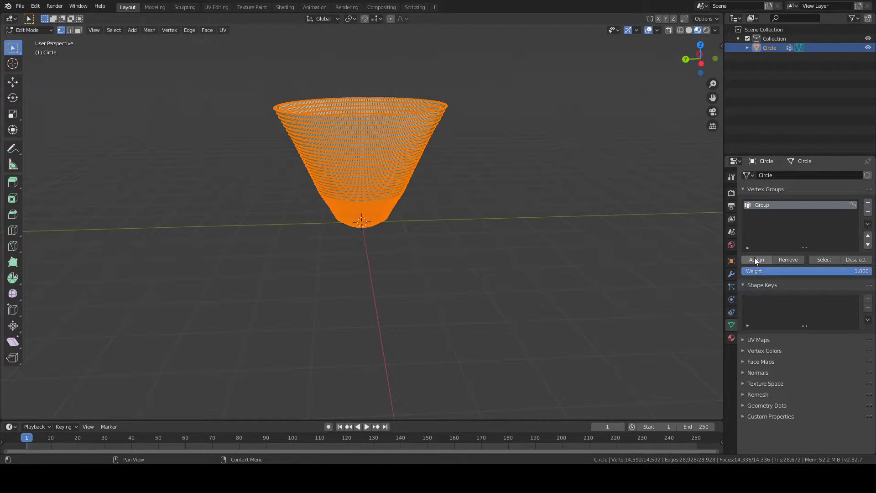
key("Tab")
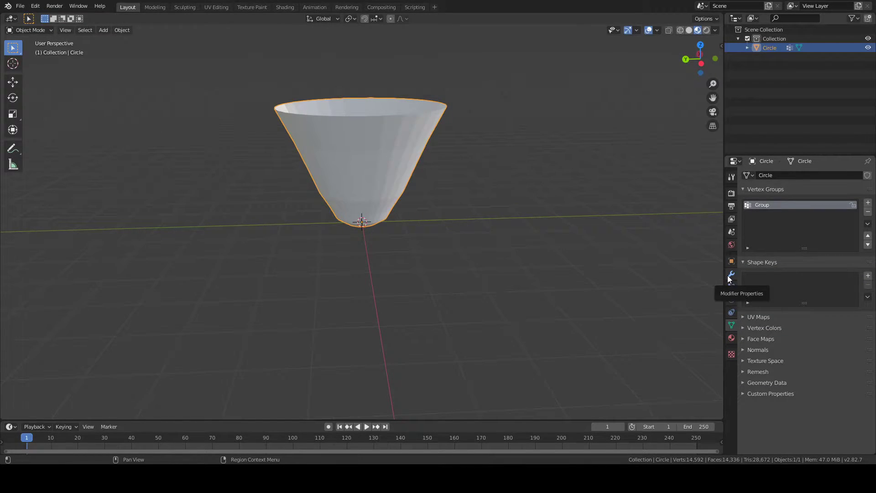
- Deselect the cone's vertices, return to Object Mode, and show its Modifier Properties
key("Tab")
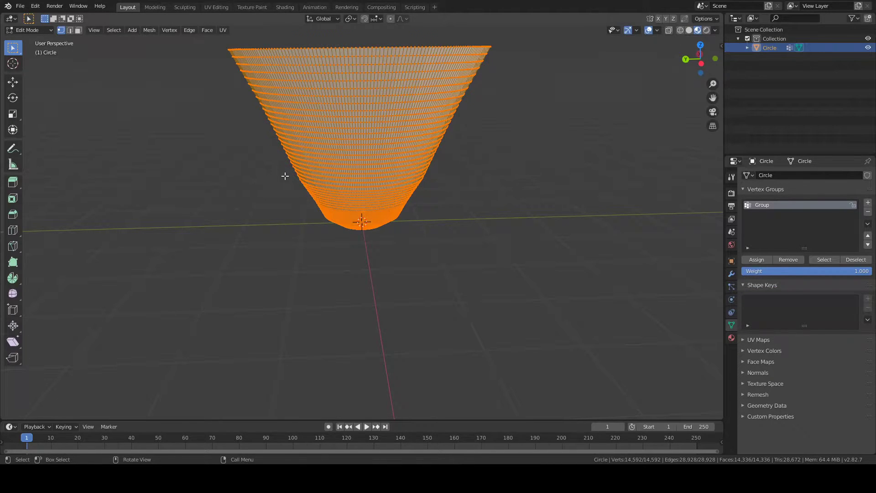
left_click(487, 221)
key("Tab")
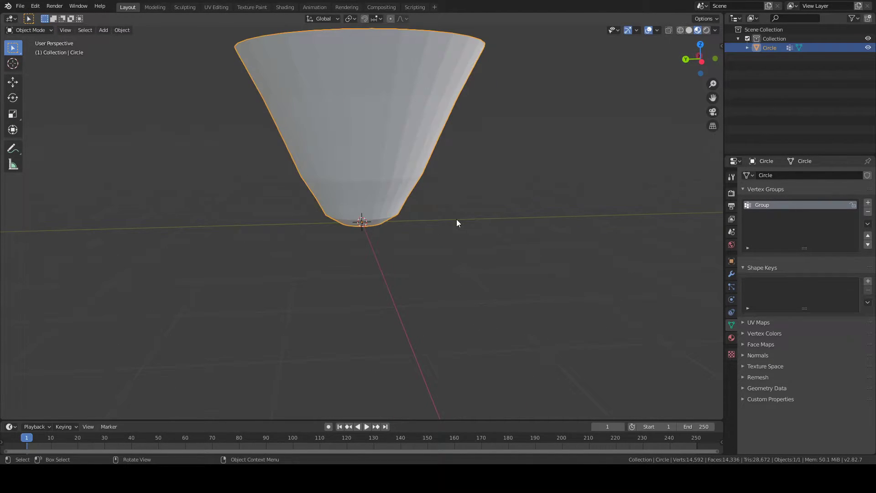
key("Tab")
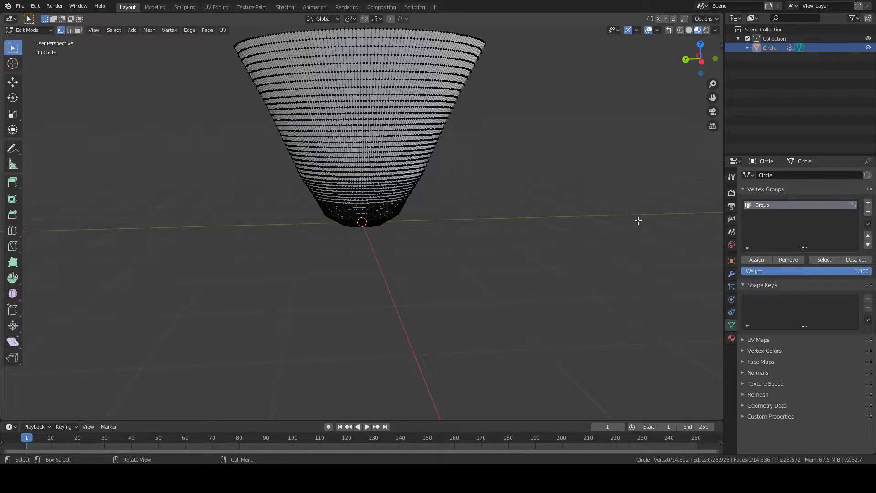
key("Tab")
left_click(732, 274)
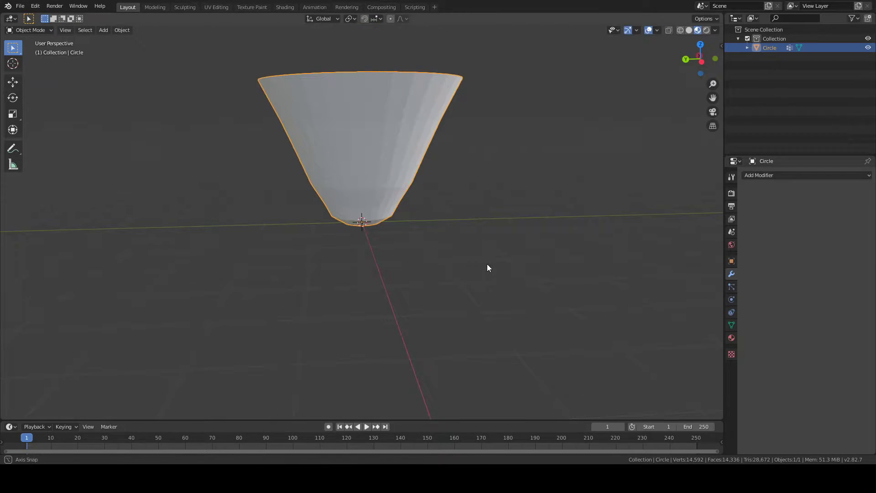
middle_click_drag(487, 268, 511, 274)
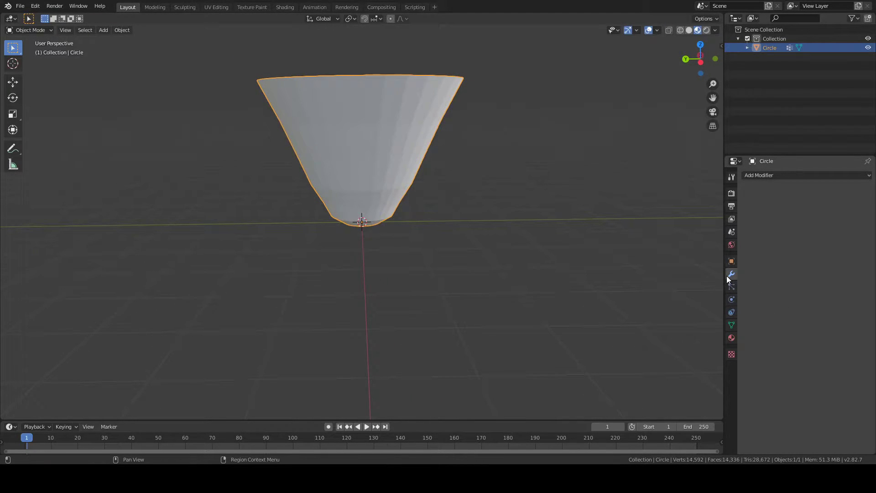
- Add a Vertex Weight Edit modifier to the cone using the vertex group Group
left_click(776, 175)
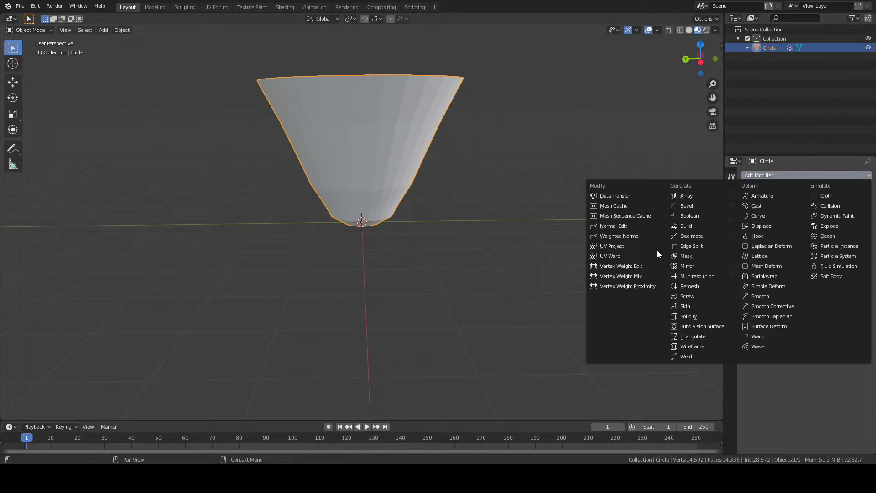
left_click(634, 266)
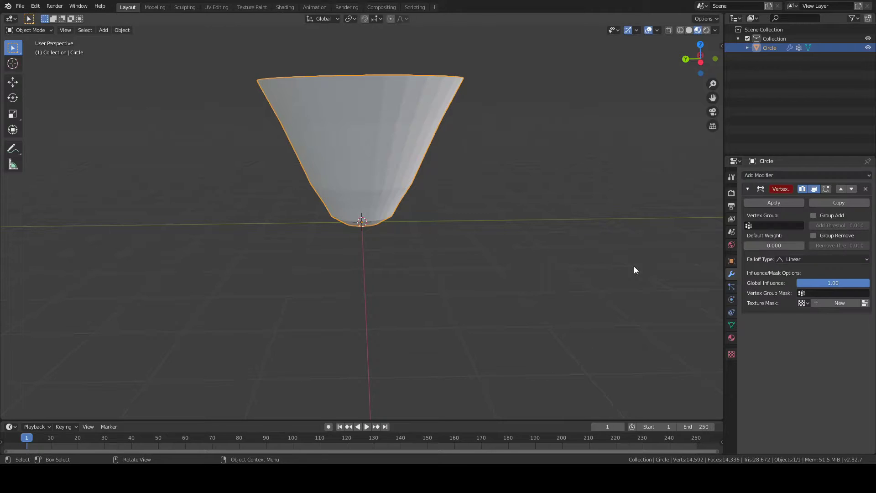
left_click(734, 324)
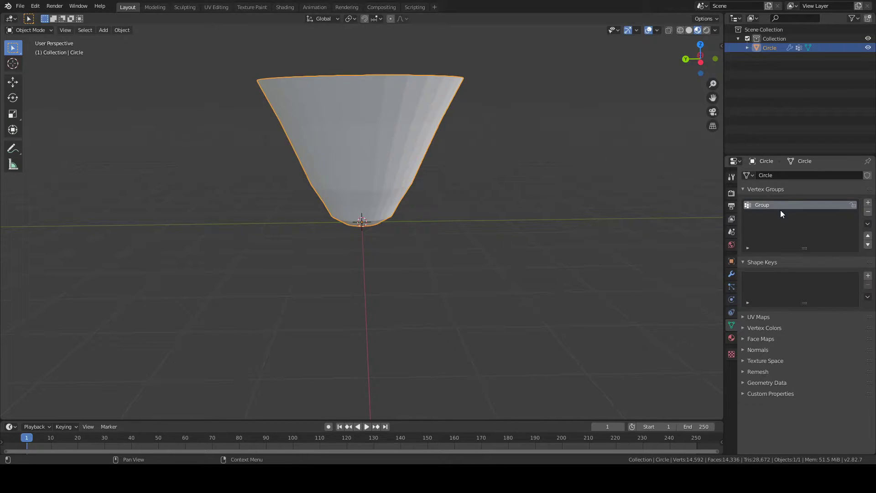
left_click(731, 275)
left_click(780, 226)
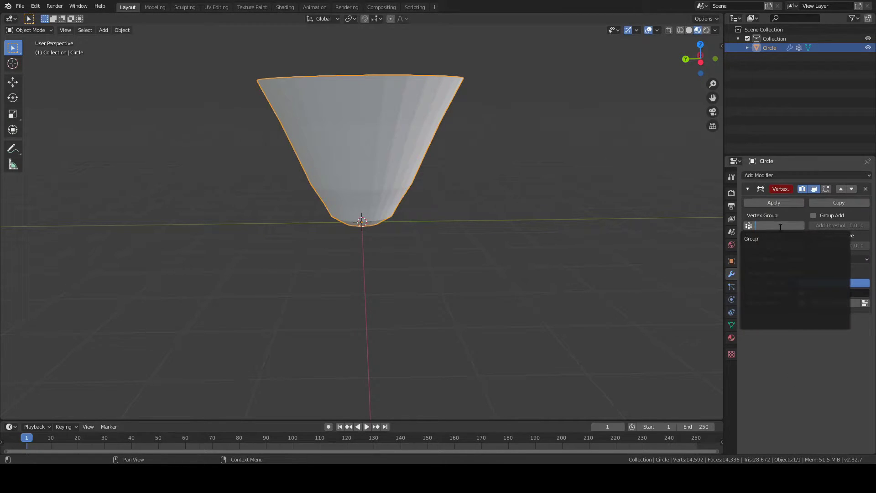
left_click(766, 238)
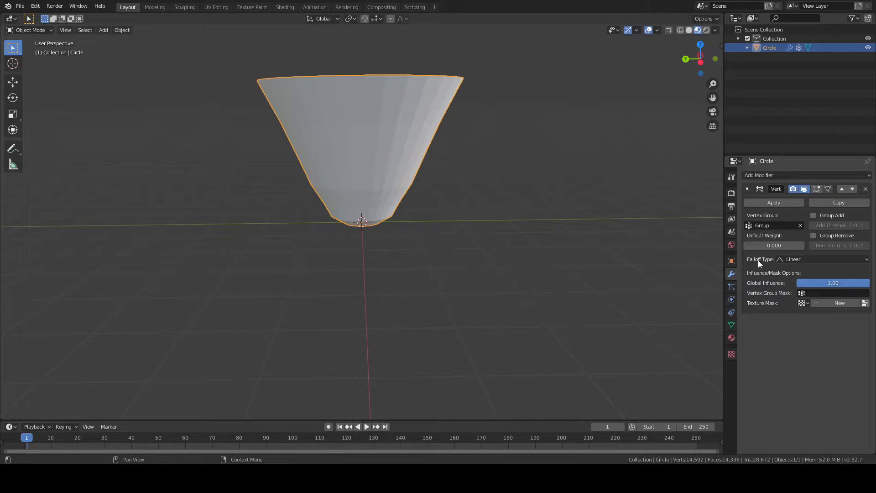
- Switch its falloff to Custom Curve and invert the curve from 1 down to 0
left_click(779, 259)
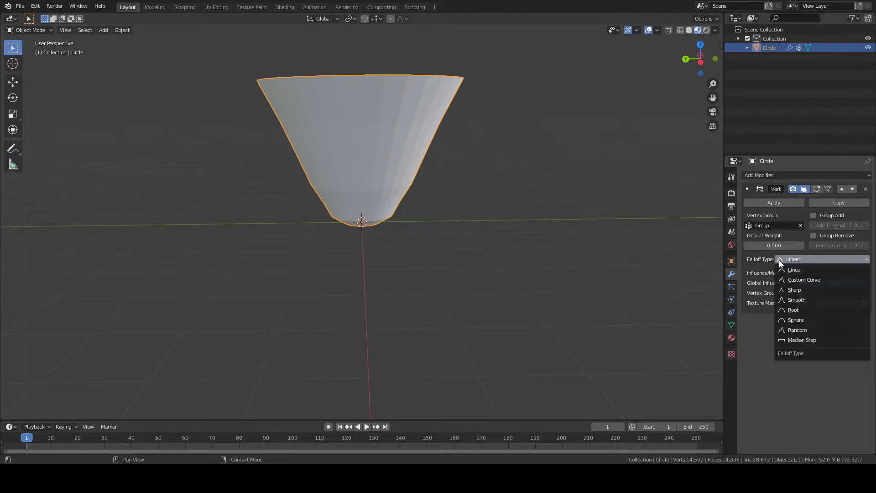
left_click(789, 280)
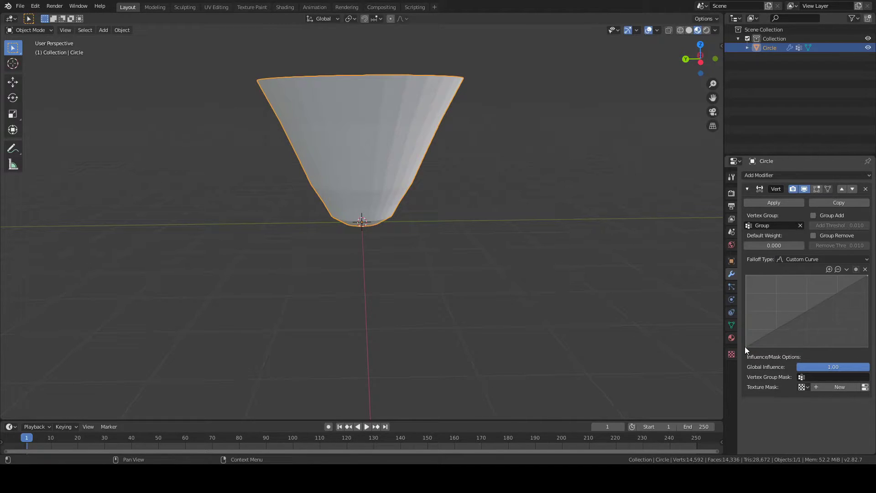
left_click_drag(746, 346, 746, 275)
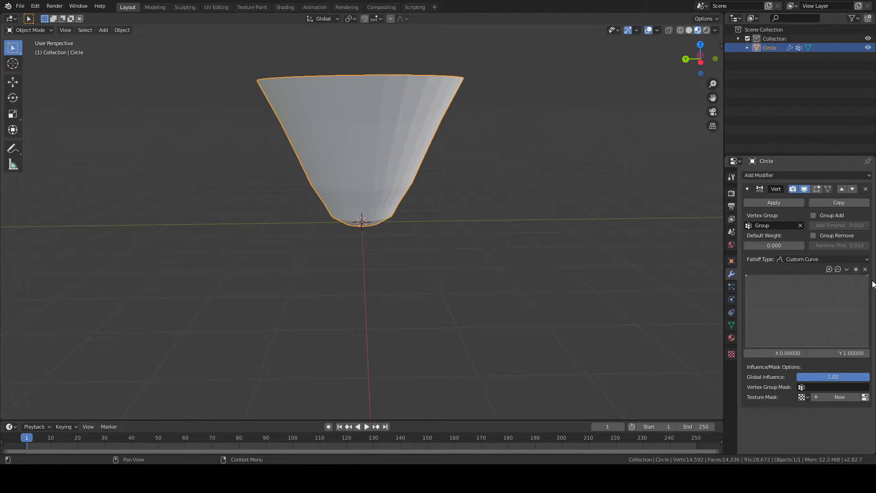
left_click_drag(869, 275, 868, 346)
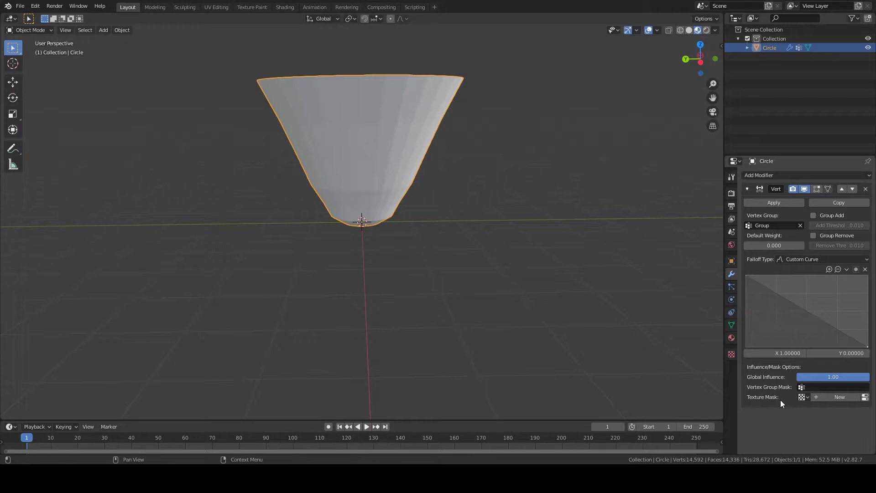
- Create a new texture mask with Global coordinates and set its type to Clouds
left_click(823, 396)
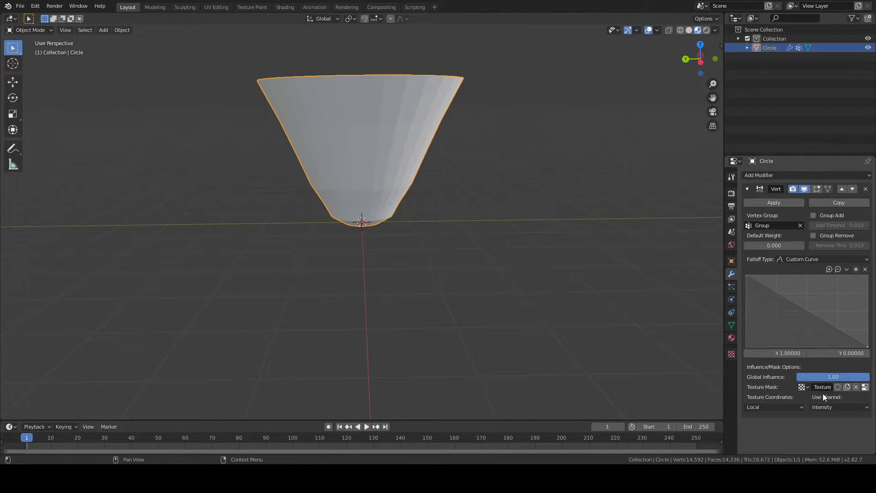
left_click(784, 407)
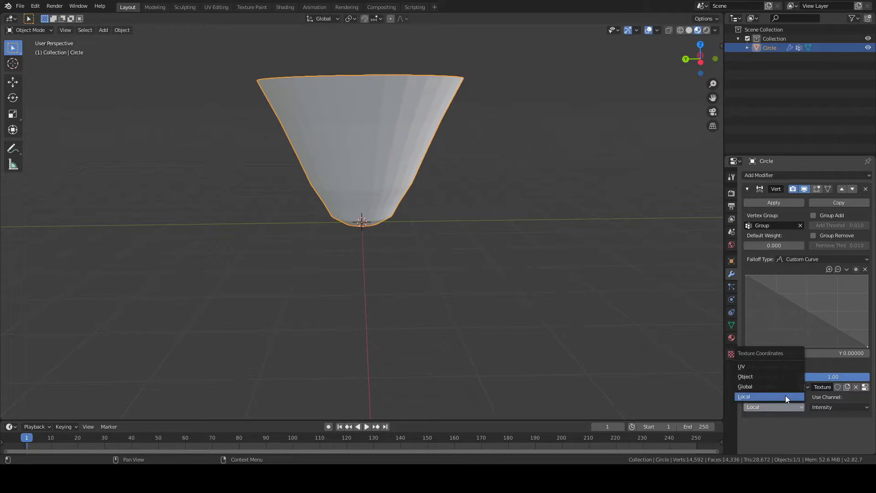
left_click(785, 396)
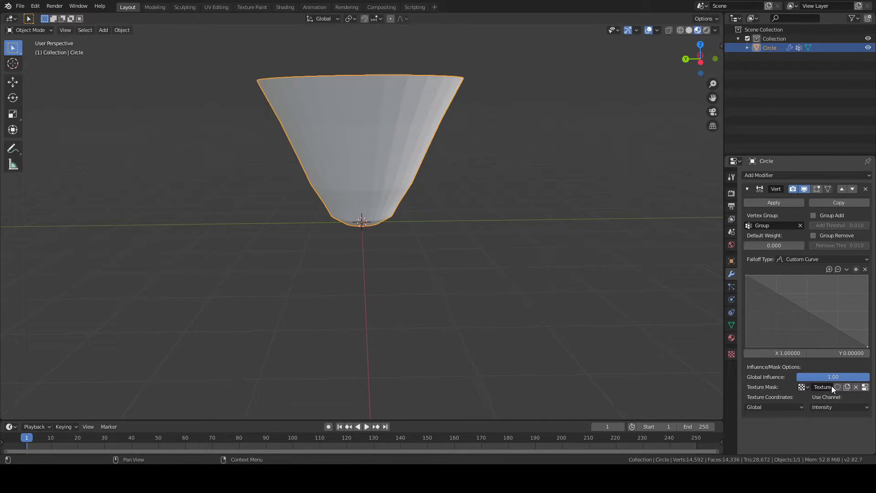
left_click(865, 387)
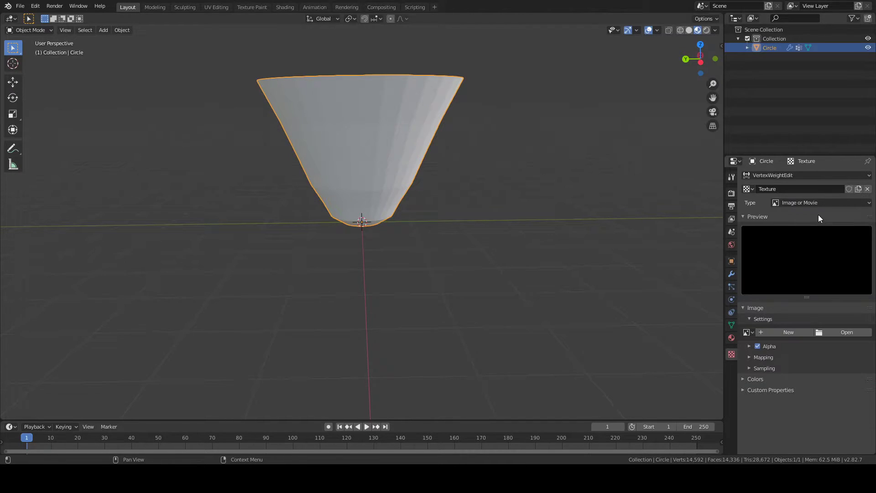
left_click(789, 201)
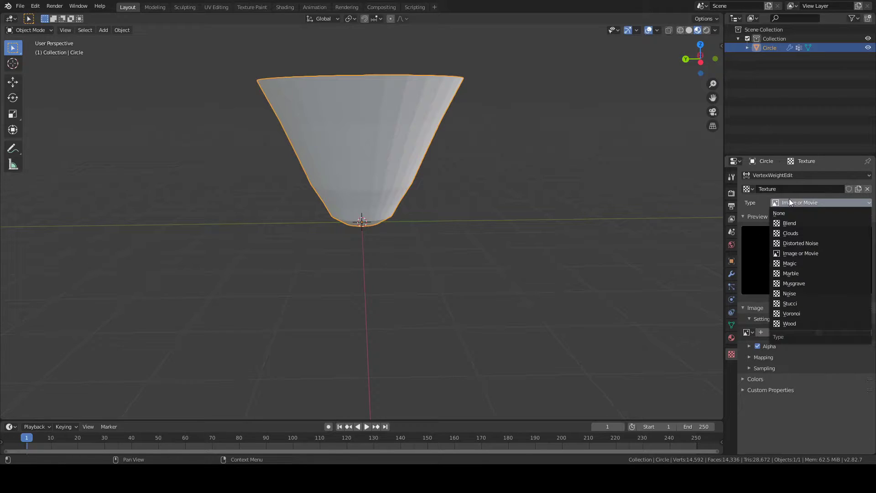
left_click(796, 233)
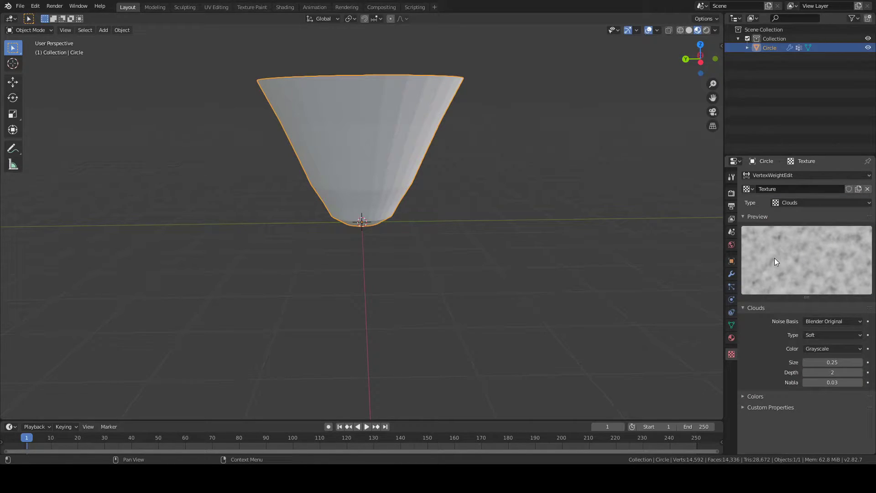
- Collapse the Vertex Weight Edit panel and add Mask and Smooth modifiers below it
left_click(731, 274)
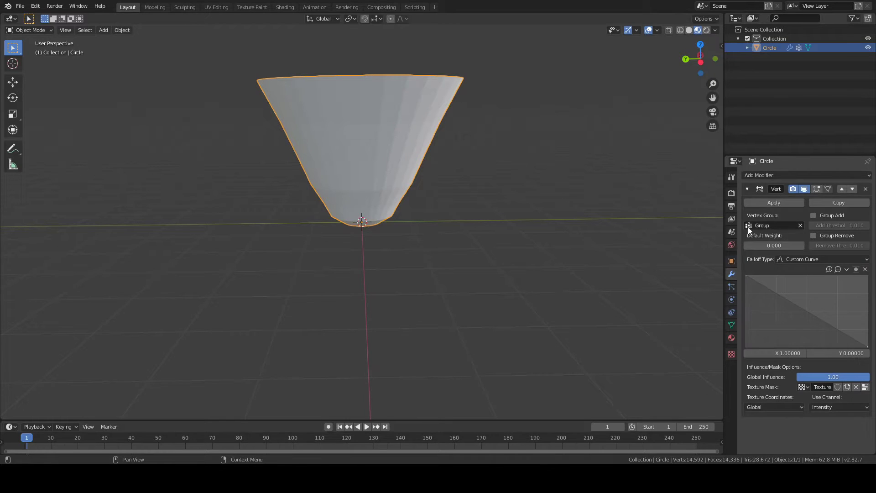
left_click(747, 190)
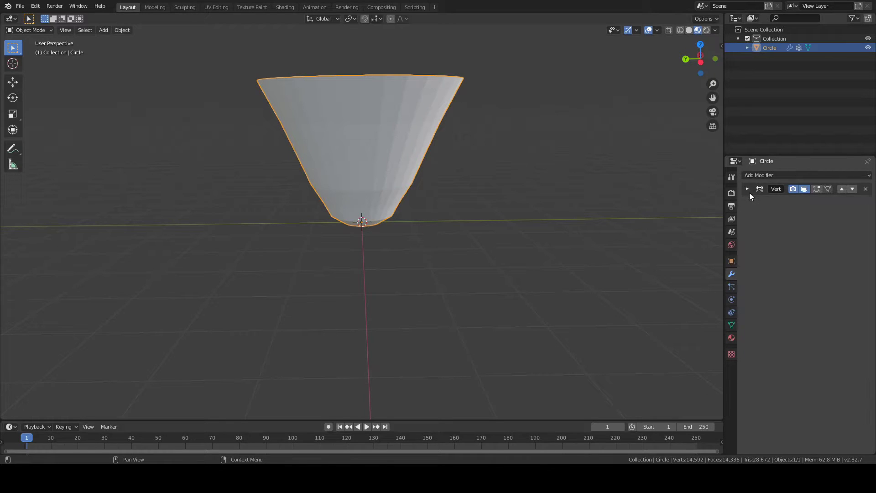
left_click(769, 175)
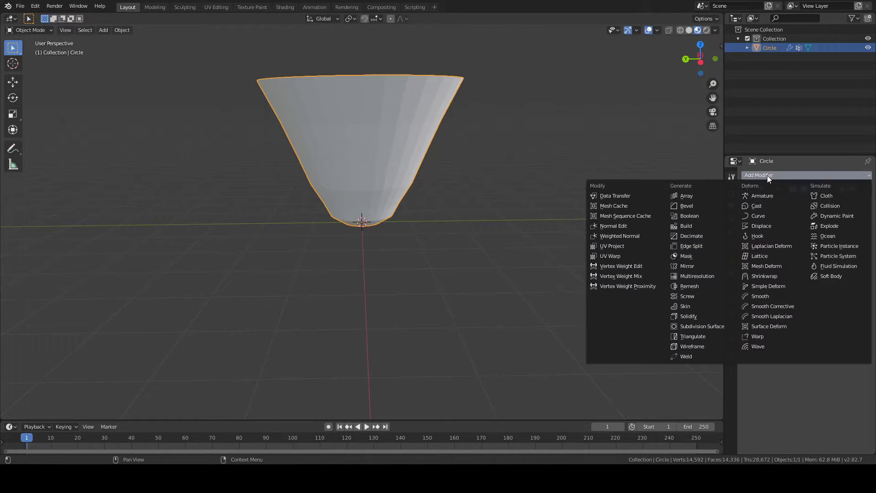
left_click(702, 254)
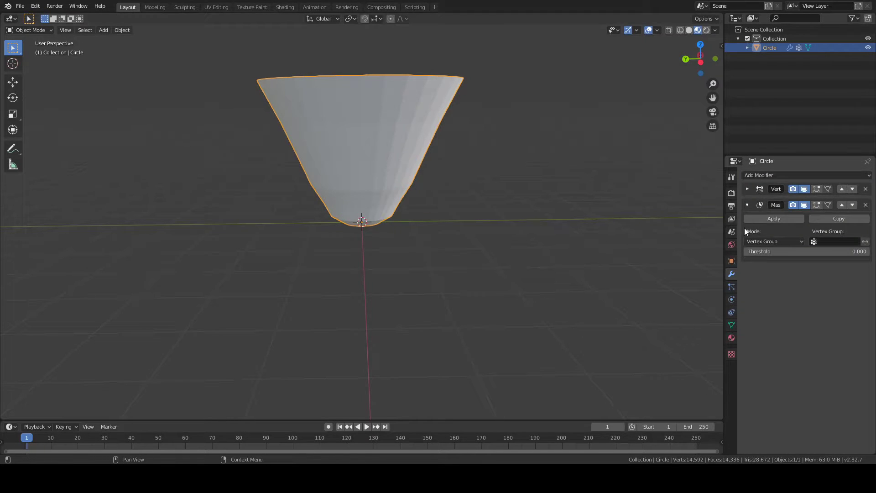
left_click(768, 174)
left_click(778, 296)
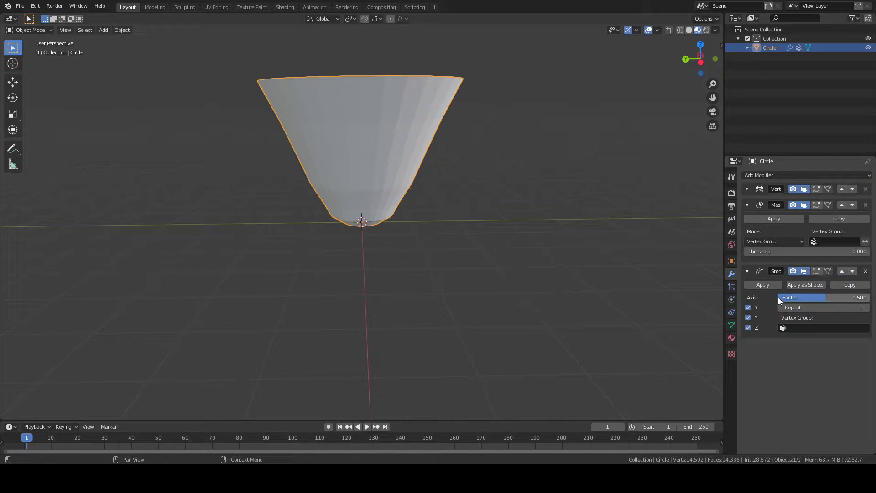
left_click(785, 307)
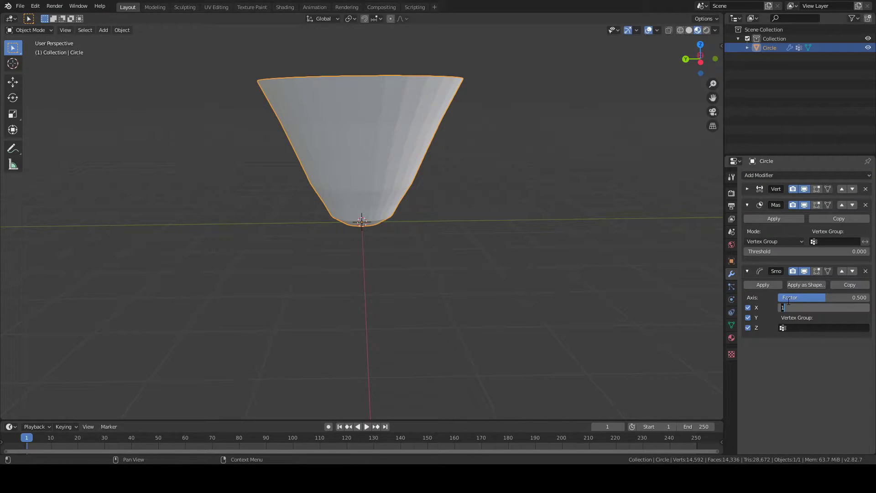
key("Return")
- Set the Mask modifier's vertex group to Group
left_click(748, 188)
left_click(747, 188)
left_click(748, 190)
left_click(747, 191)
left_click(829, 241)
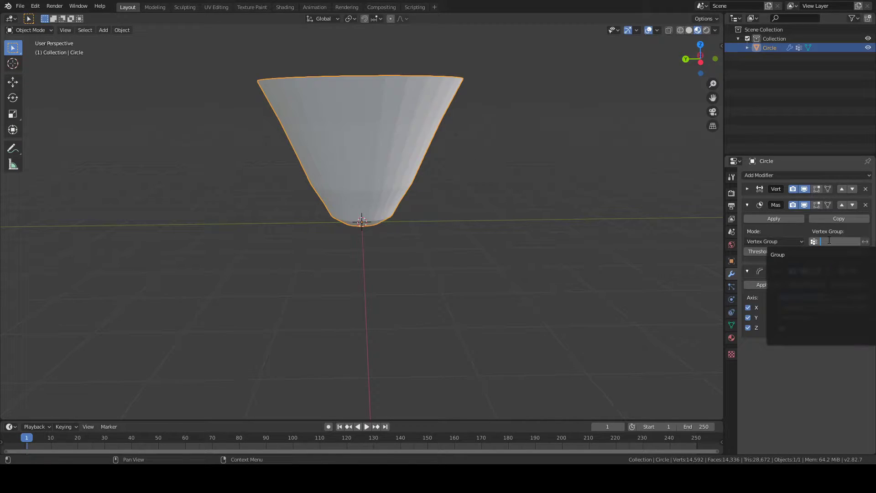
left_click(826, 254)
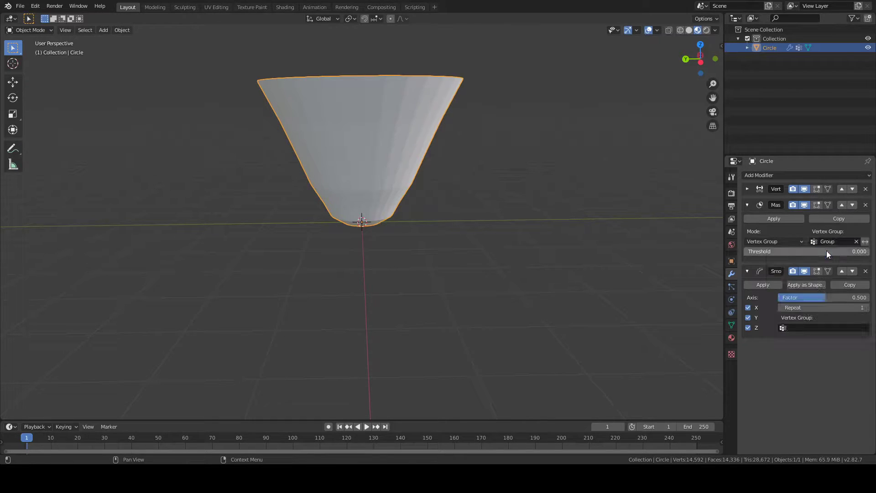
- Set the Smooth modifier's Repeat count to 100
double_click(822, 306)
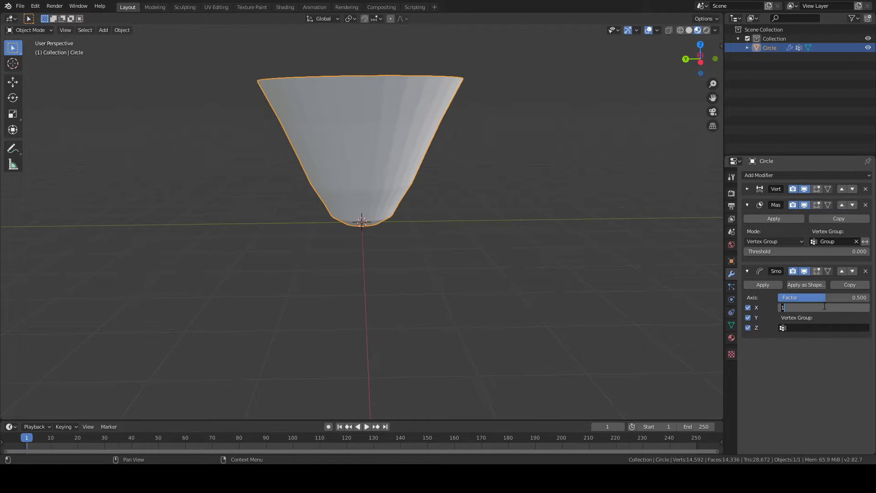
type("100")
key("Return")
left_click(630, 296)
middle_click_drag(630, 296, 514, 280)
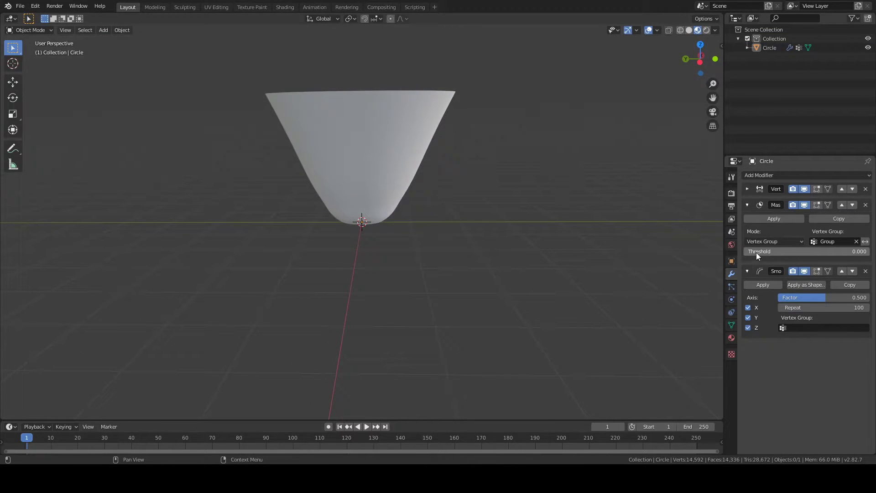
- Reassign Group to the Mask and raise its Threshold to 0.446 to punch holes
left_click(856, 242)
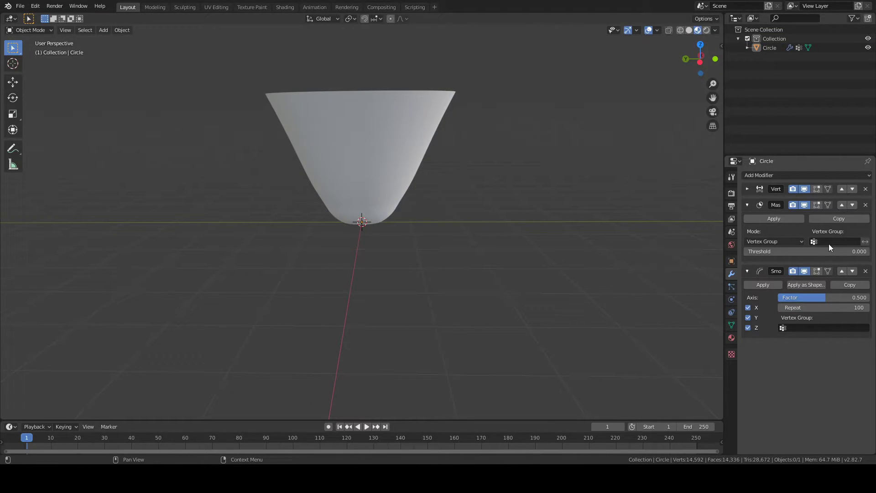
left_click(830, 239)
left_click(825, 252)
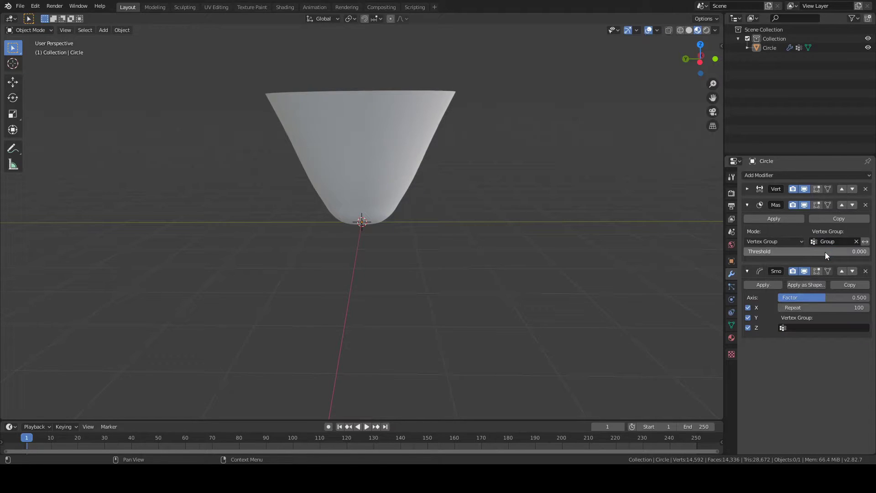
left_click_drag(758, 251, 800, 252)
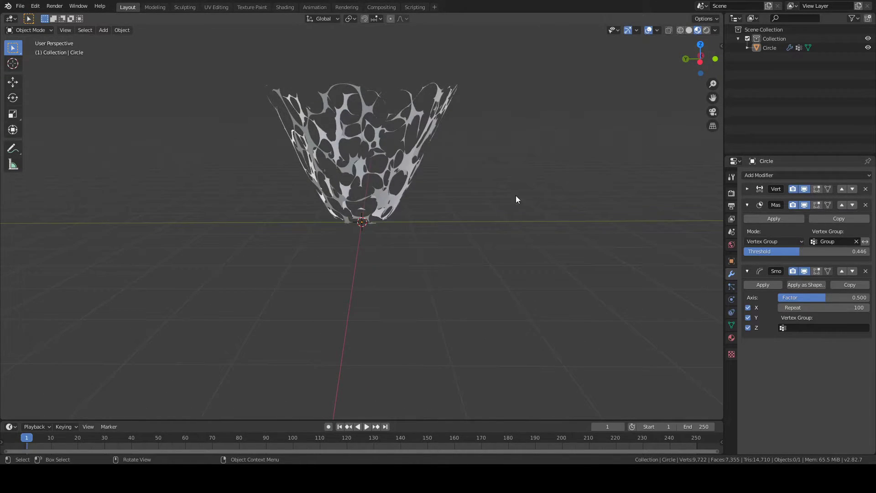
middle_click_drag(516, 197, 513, 170)
- Add a Simple Deform modifier with a 360° twist angle
left_click(749, 271)
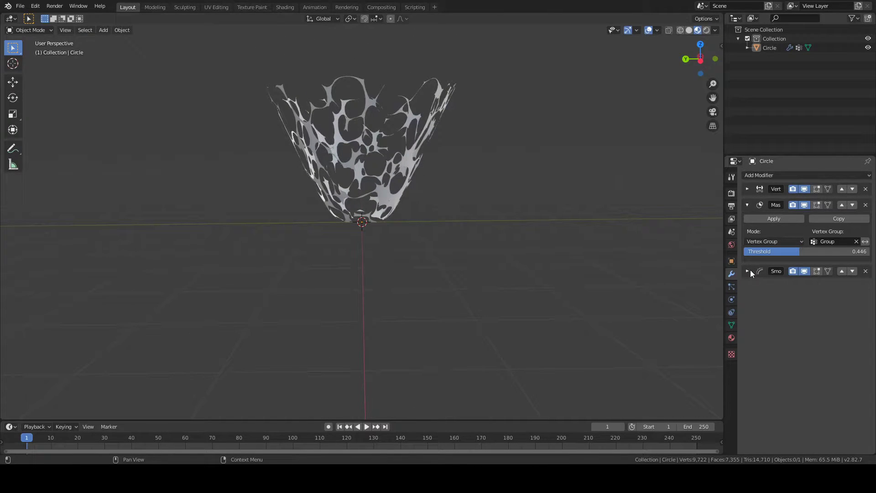
left_click(763, 178)
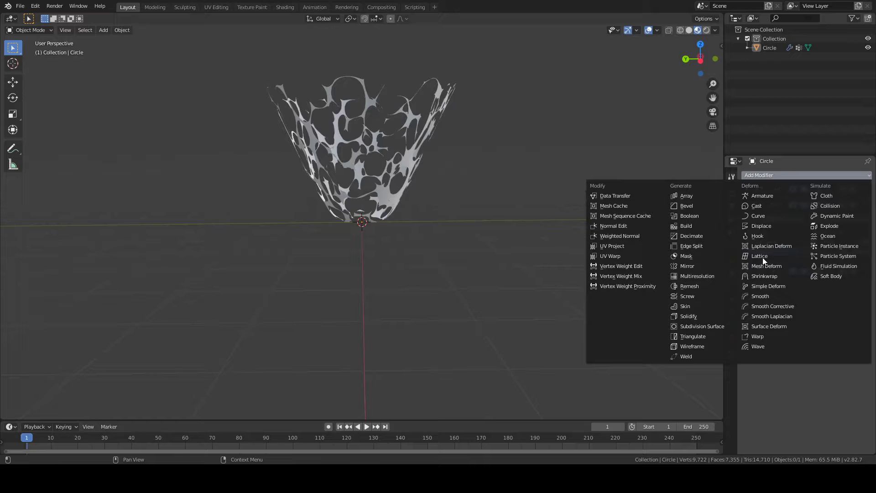
left_click(769, 286)
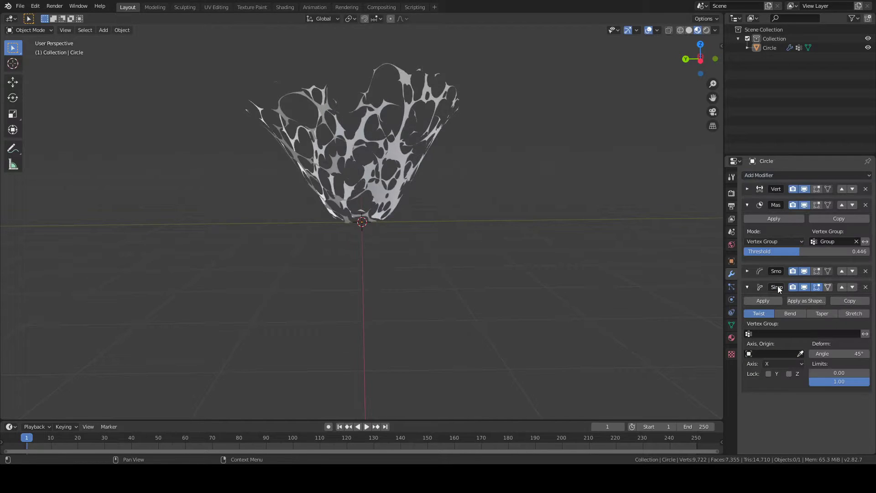
middle_click_drag(665, 268, 662, 292)
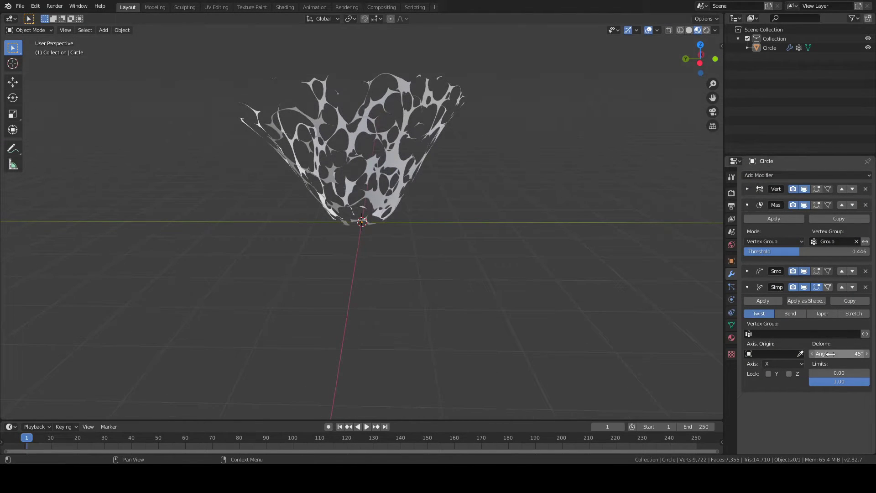
left_click(834, 355)
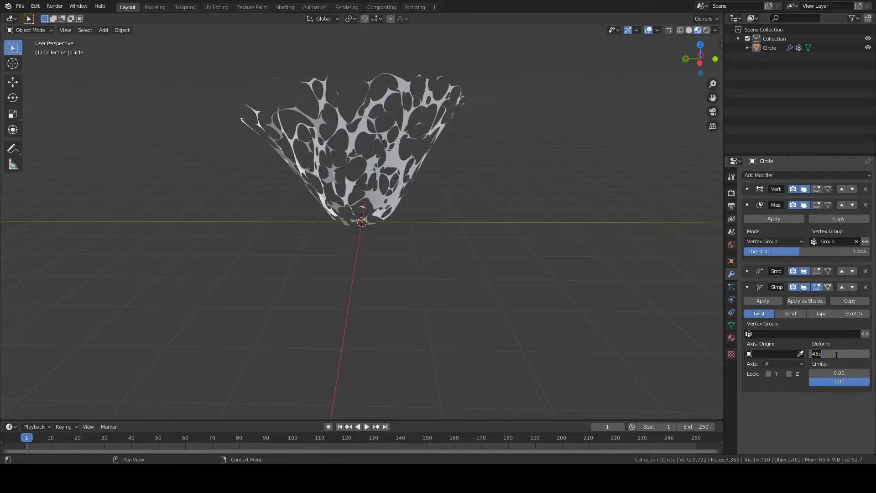
type("360")
key("Return")
middle_click_drag(616, 315, 542, 321)
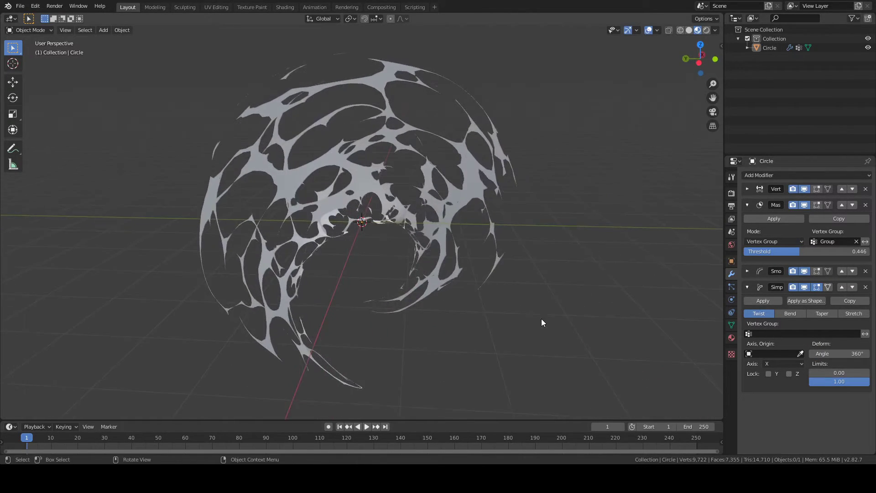
- Change the twist axis to Z so the cone spirals into swirling strands
left_click(766, 362)
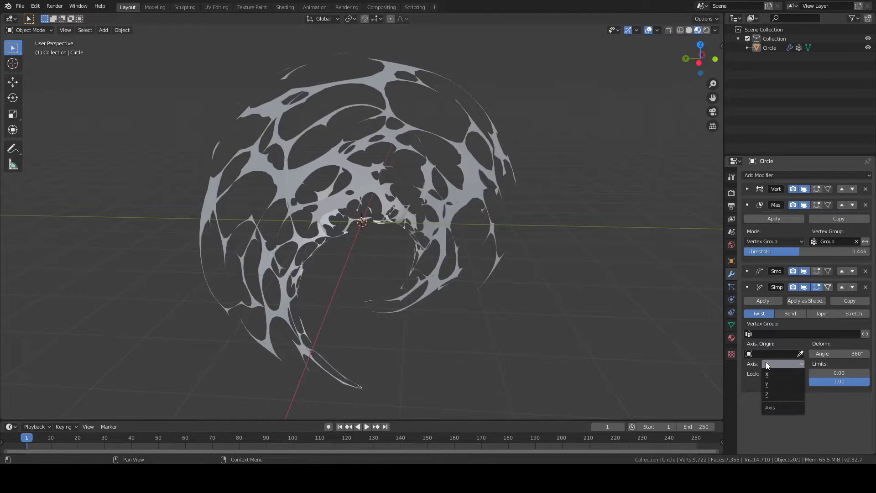
left_click(772, 391)
middle_click_drag(429, 222, 418, 204)
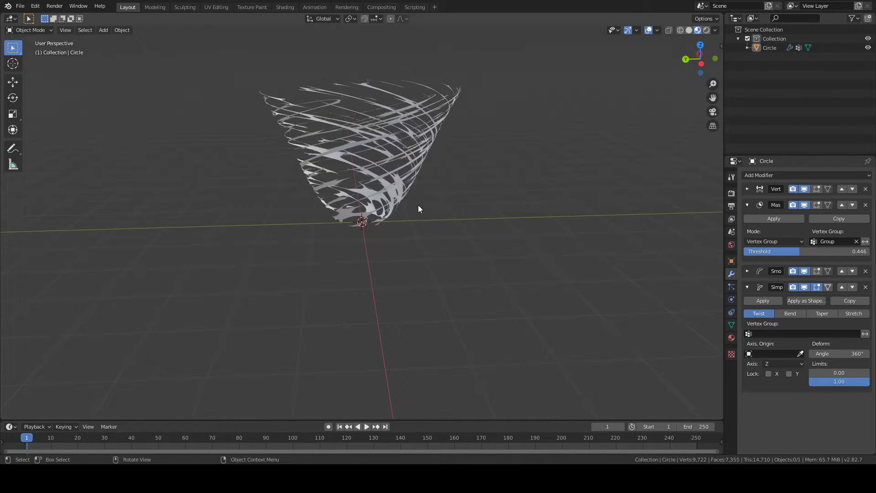
left_click(418, 204)
- Try Mask thresholds of 0.471 and 0.381 to compare strand thickness
left_click(670, 222)
mouse_move(776, 252)
left_mouse_down()
mouse_move(822, 252)
mouse_move(769, 252)
mouse_move(797, 252)
mouse_move(787, 252)
left_mouse_up()
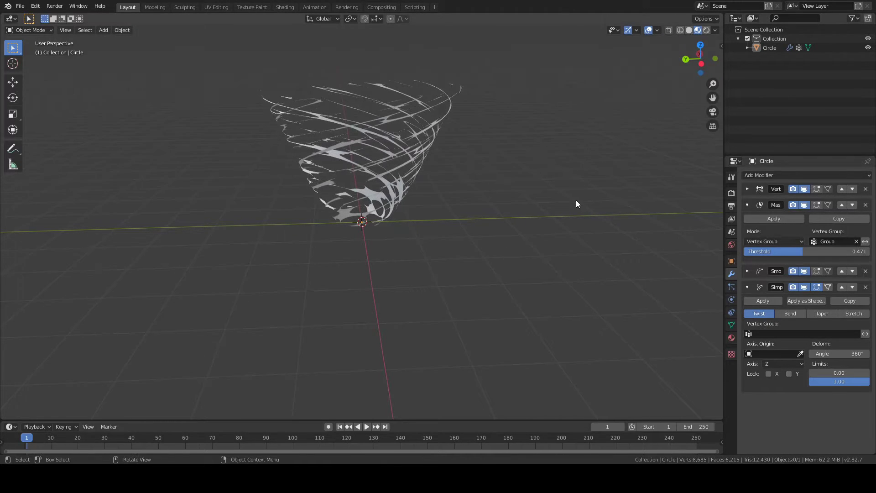
mouse_move(577, 201)
middle_mouse_down()
mouse_move(568, 172)
mouse_move(609, 200)
mouse_move(561, 208)
mouse_move(567, 191)
middle_mouse_up()
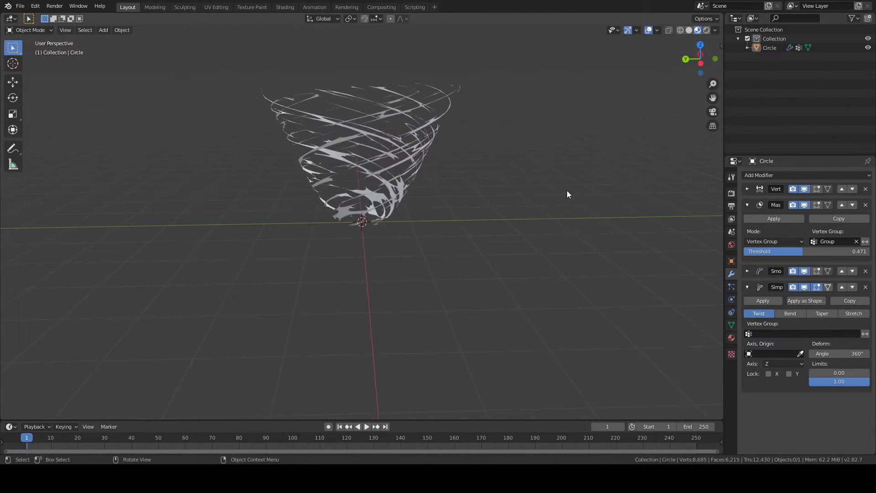
left_click_drag(776, 251, 746, 252)
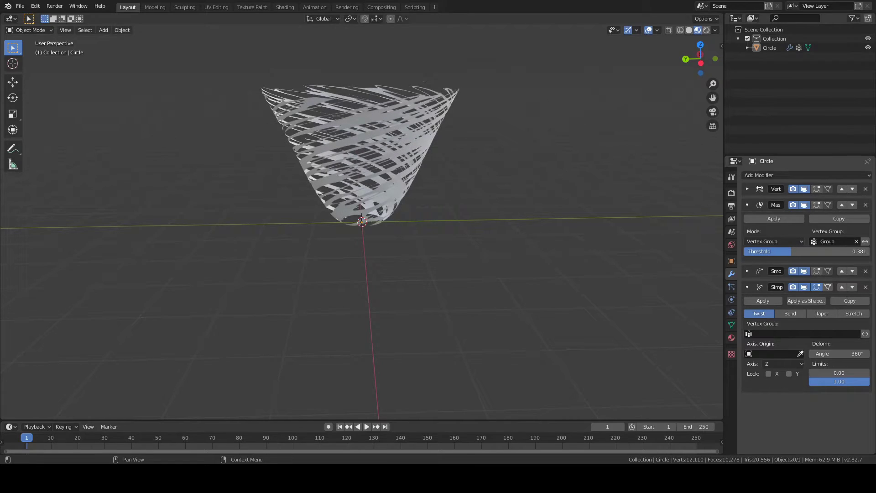
middle_click_drag(590, 205, 458, 169)
scroll(465, 172, "up", 5)
scroll(463, 177, "down", 7)
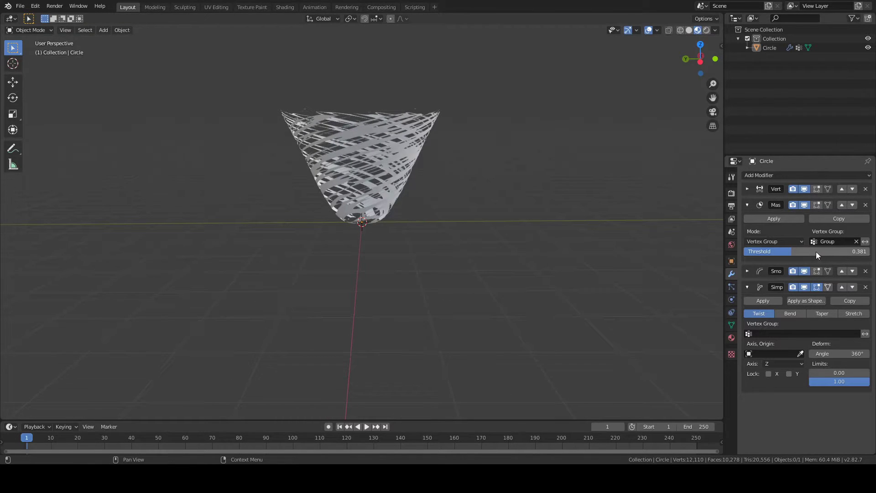
- Settle the Mask threshold at 0.410 and collapse the Mask and Simple Deform panels
left_click_drag(812, 248, 822, 248)
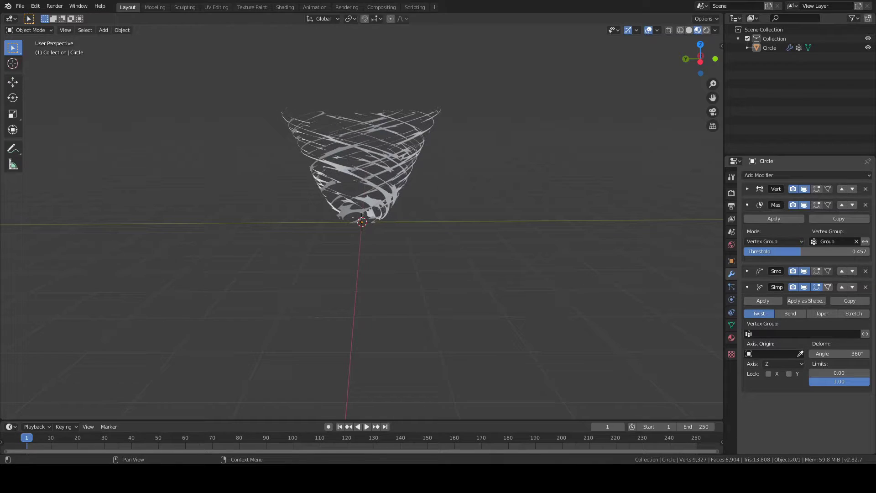
middle_click_drag(612, 190, 584, 184)
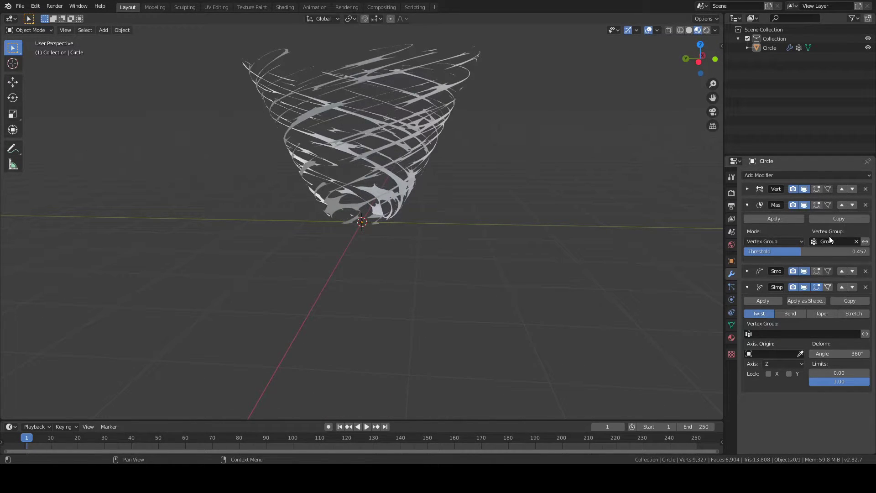
left_click_drag(819, 252, 813, 252)
middle_click_drag(548, 165, 539, 191)
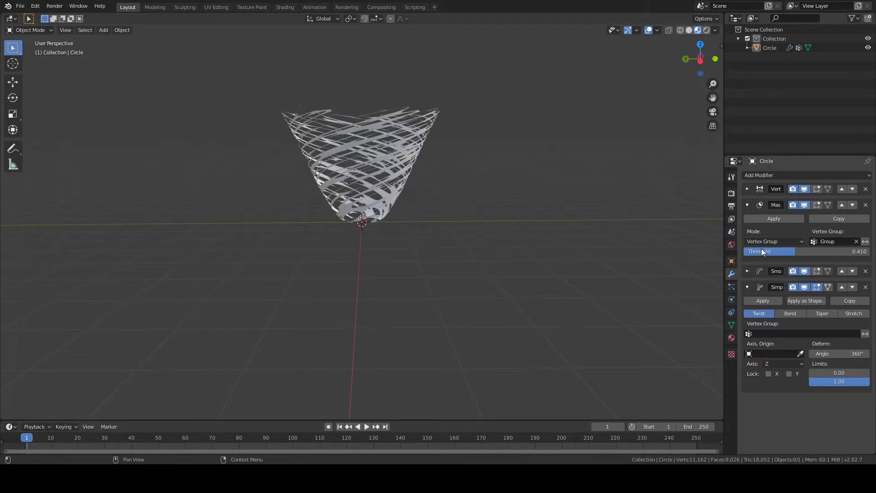
left_click(746, 205)
left_click(748, 237)
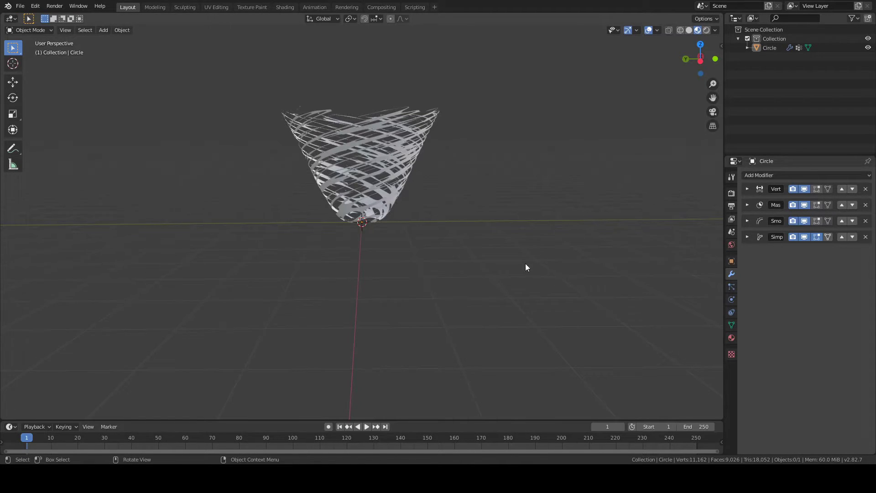
- Enable Bloom in the Eevee render settings, then return to the modifier stack
middle_click_drag(526, 267, 550, 272)
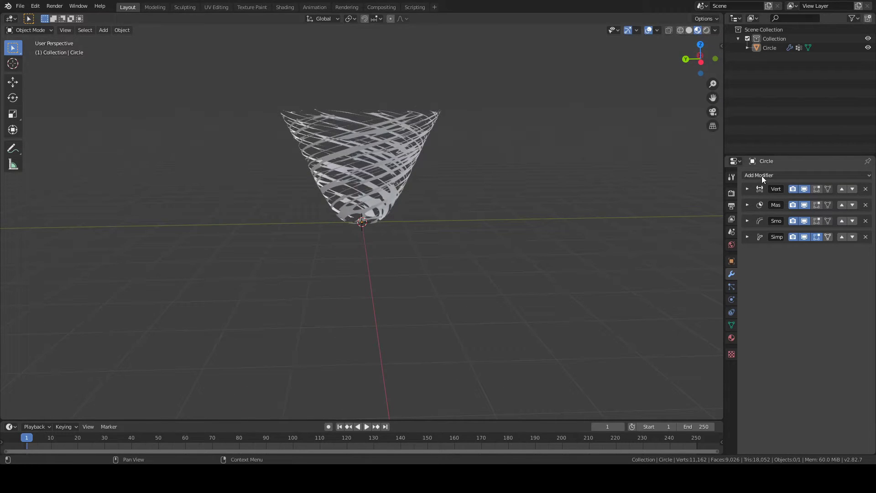
left_click(731, 194)
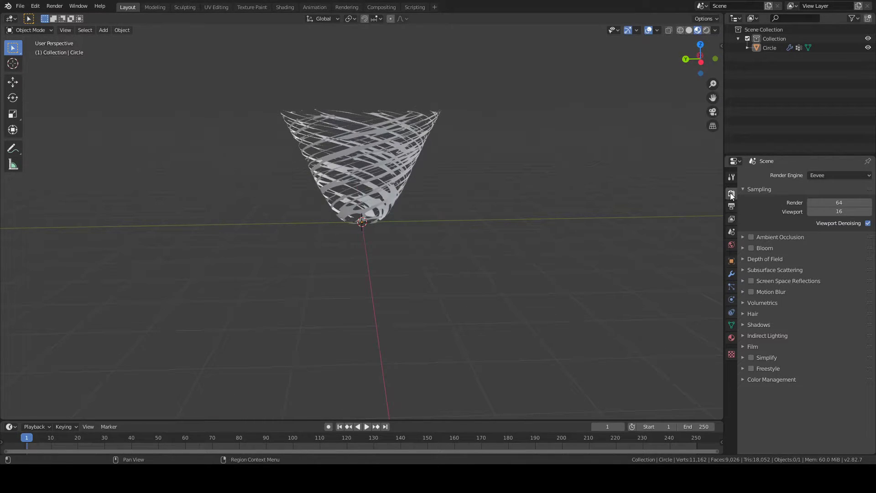
left_click(732, 273)
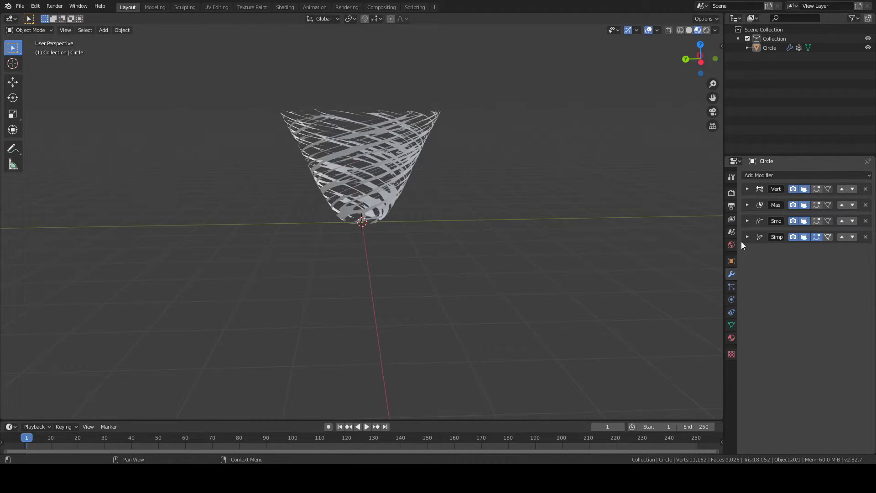
left_click(731, 195)
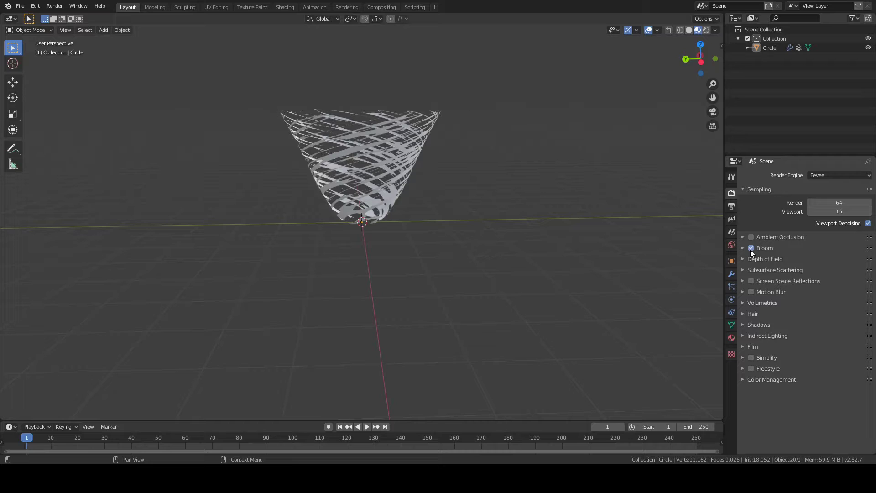
left_click(732, 273)
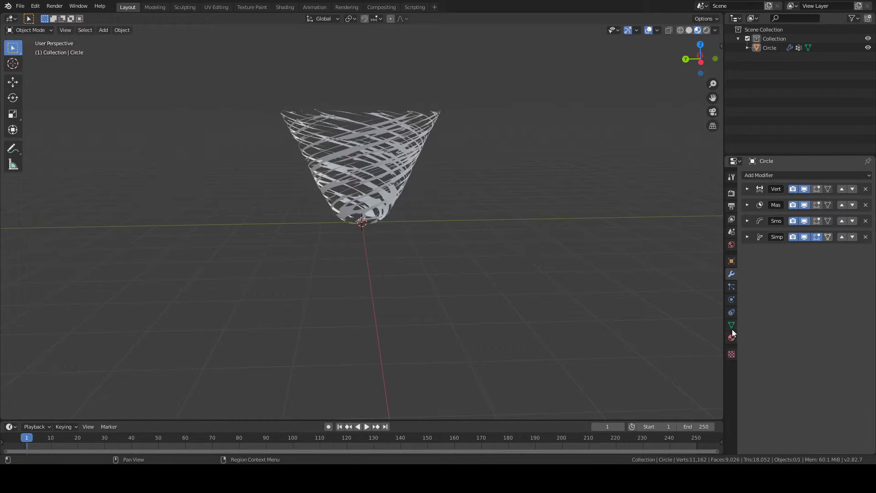
left_click(730, 325)
left_click(732, 274)
- Create a new Emission material for the tornado with strength 5, viewed in Material Preview
left_click(732, 335)
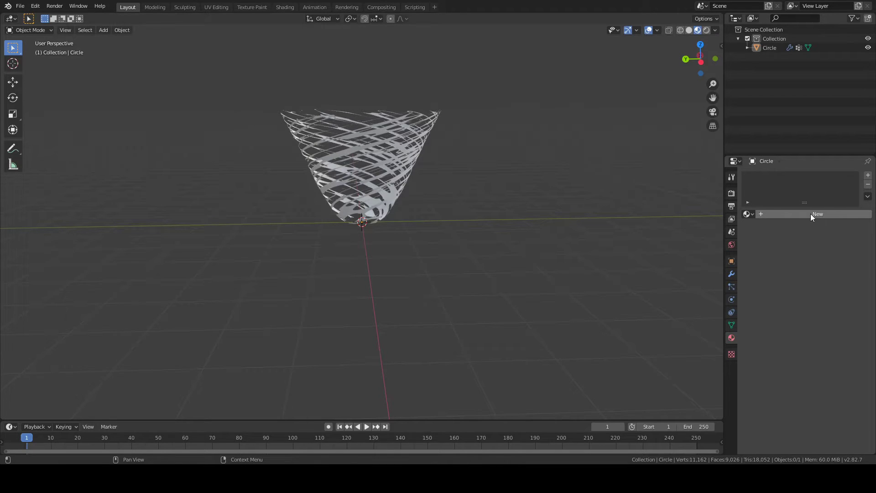
left_click(795, 217)
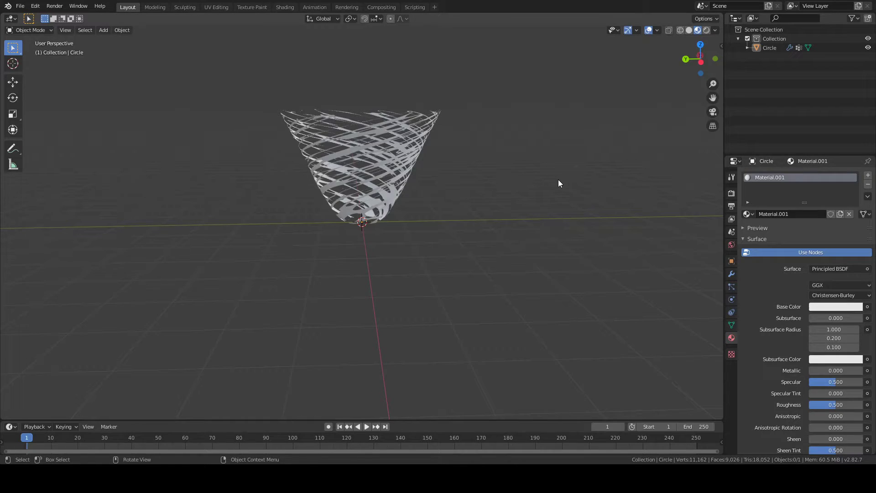
key("z")
left_click(826, 269)
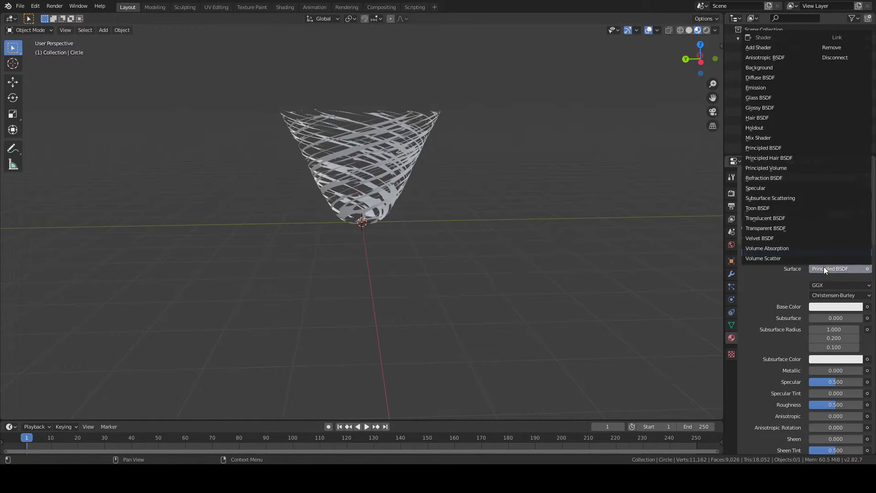
left_click(767, 88)
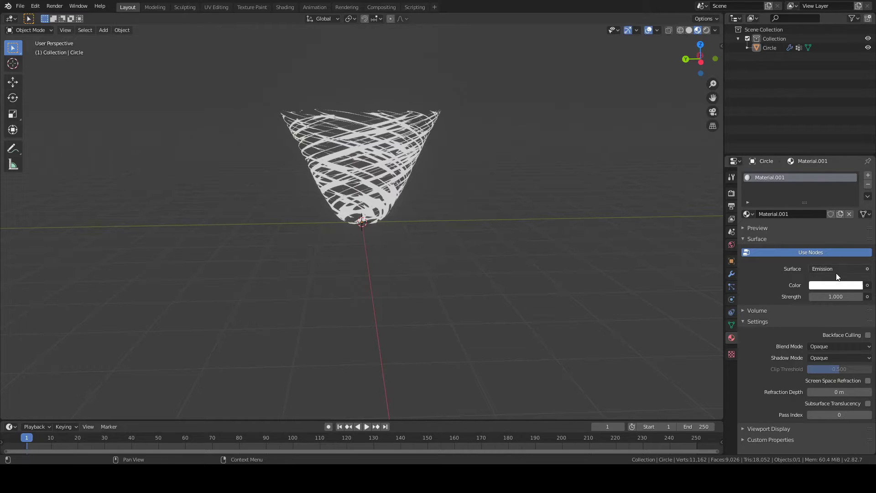
left_click(843, 297)
type("5")
key("Return")
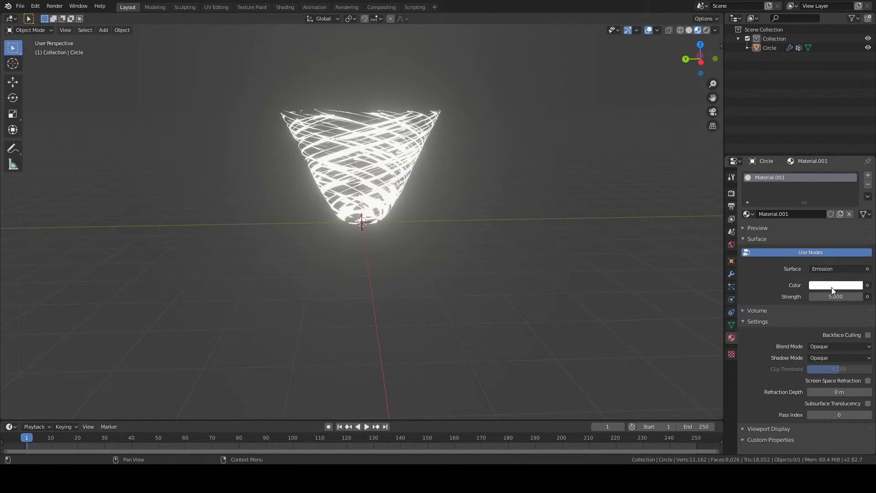
- Set the emission colour to orange and inspect the glowing tornado
left_click(832, 287)
left_click_drag(815, 184, 801, 218)
middle_click_drag(617, 217, 381, 182)
left_click(383, 181)
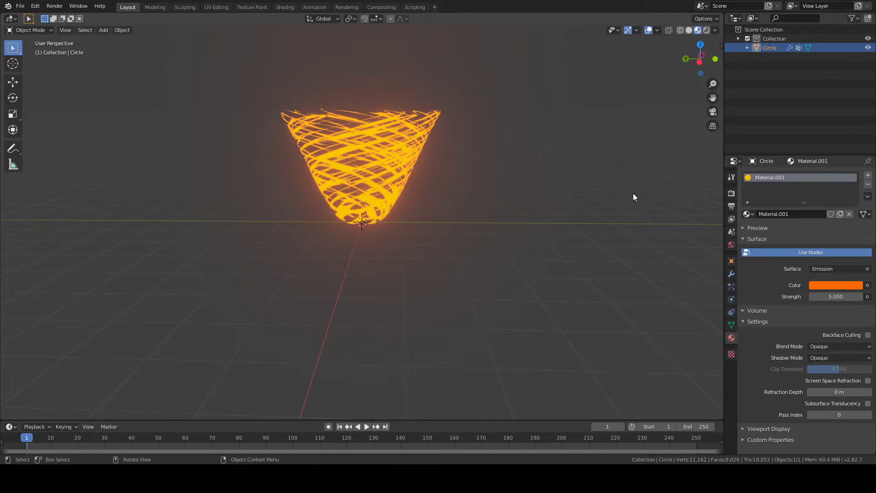
left_click(485, 216)
mouse_move(486, 216)
middle_mouse_down()
mouse_move(504, 233)
mouse_move(490, 217)
middle_mouse_up()
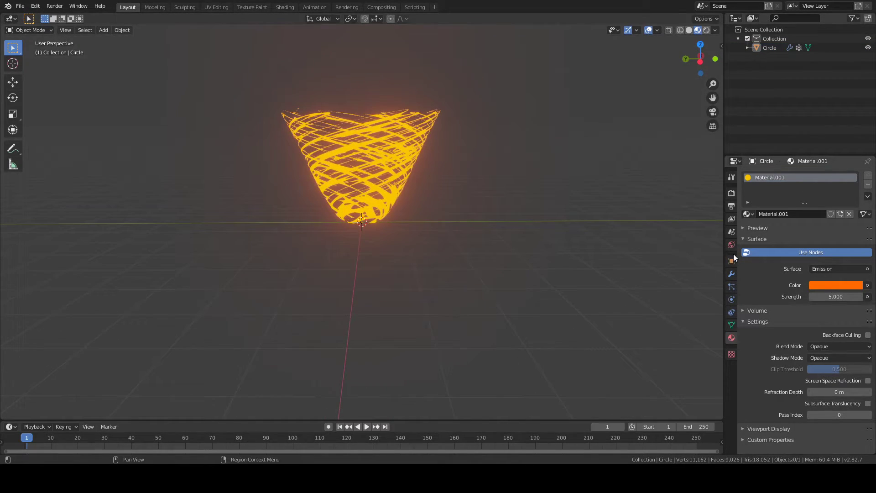
- Lower the Mask threshold to 0.381 and review each modifier's settings
left_click(732, 271)
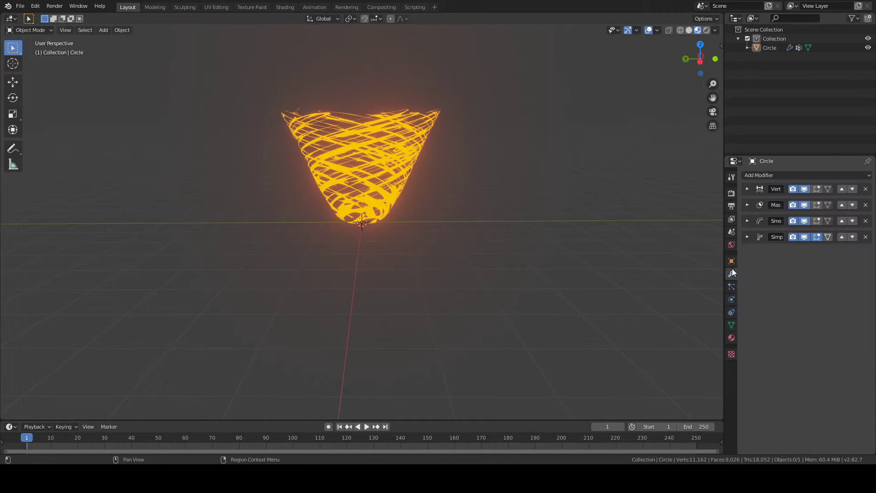
left_click(756, 207)
left_click_drag(785, 251, 794, 249)
left_click(748, 205)
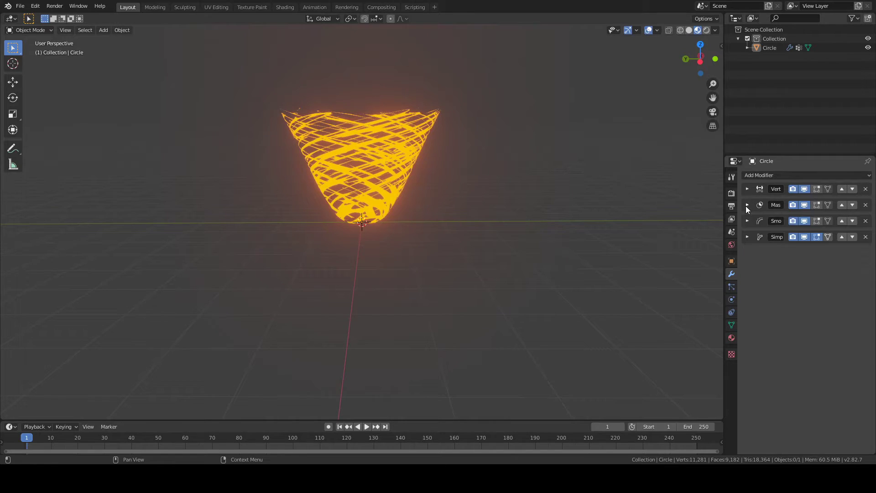
left_click(748, 236)
left_click(746, 236)
left_click(747, 221)
left_click(747, 221)
left_click(748, 190)
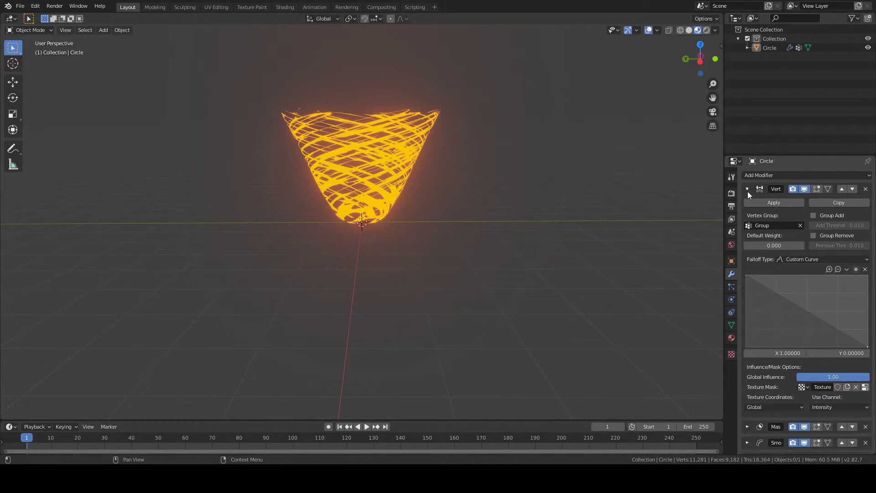
left_click(747, 189)
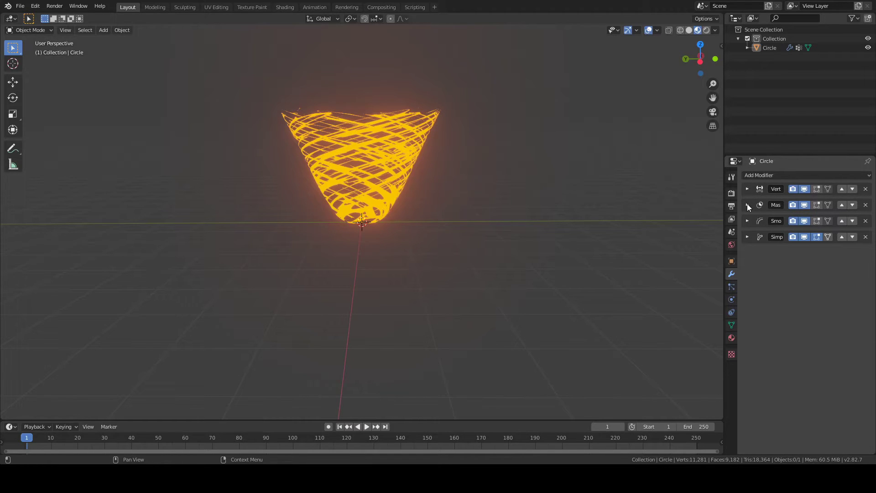
middle_click_drag(502, 141, 504, 142)
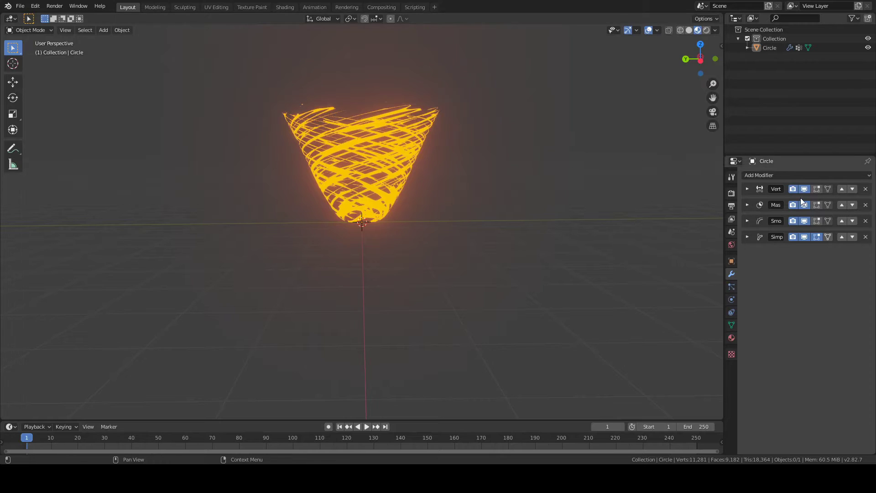
- Apply the Vertex Weight Edit, Mask, Smooth and Simple Deform modifiers in order
left_click(751, 188)
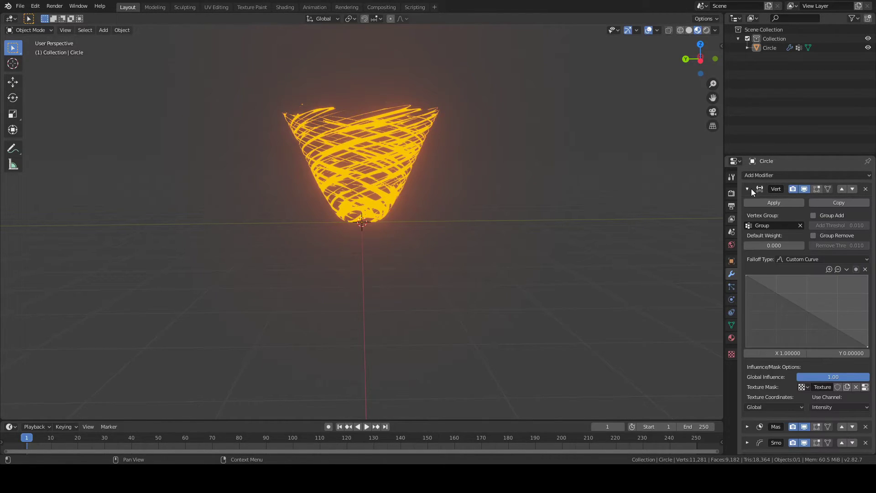
left_click(758, 202)
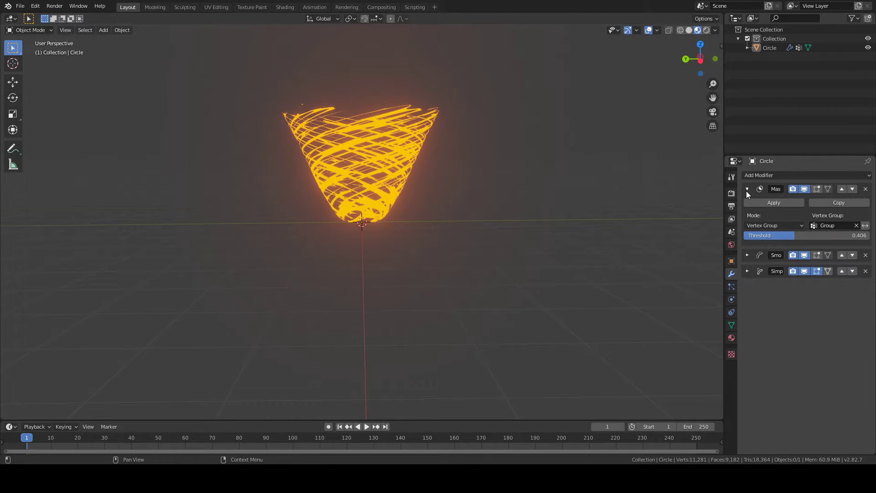
left_click(755, 202)
left_click(748, 189)
left_click(759, 202)
left_click(748, 189)
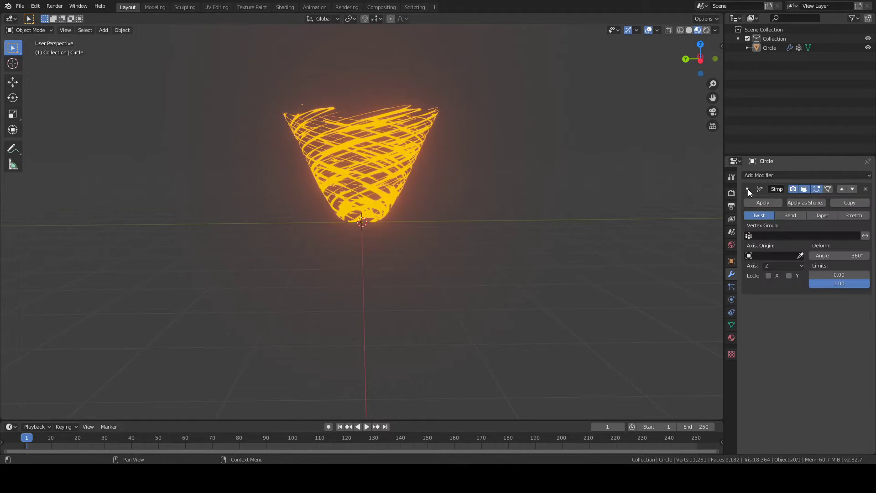
left_click(752, 201)
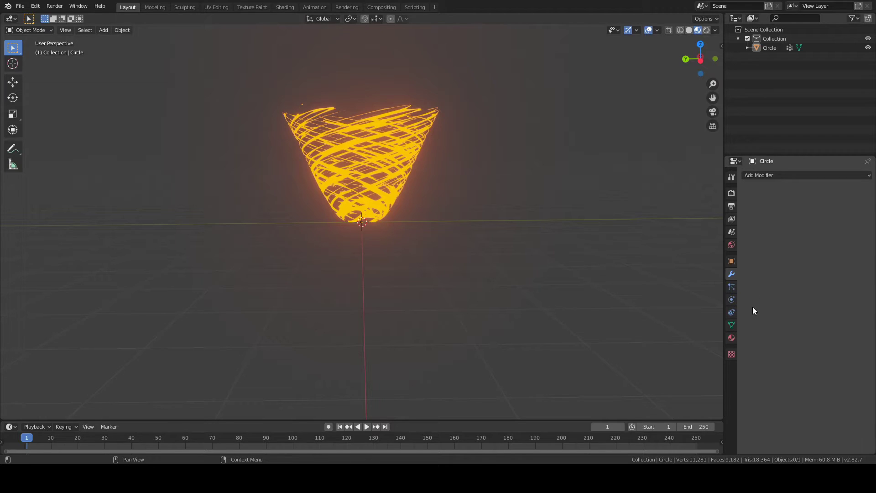
- Show the tornado's material settings and briefly check its applied mesh in Edit Mode
left_click(732, 337)
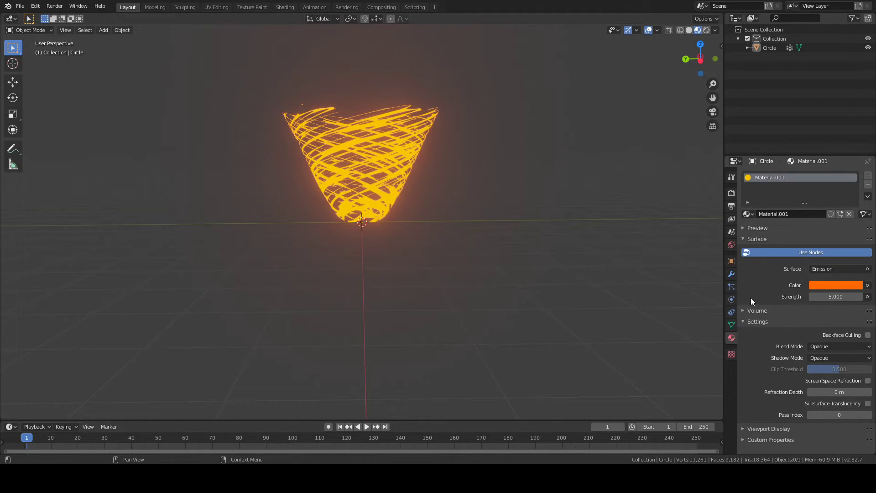
left_click(415, 152)
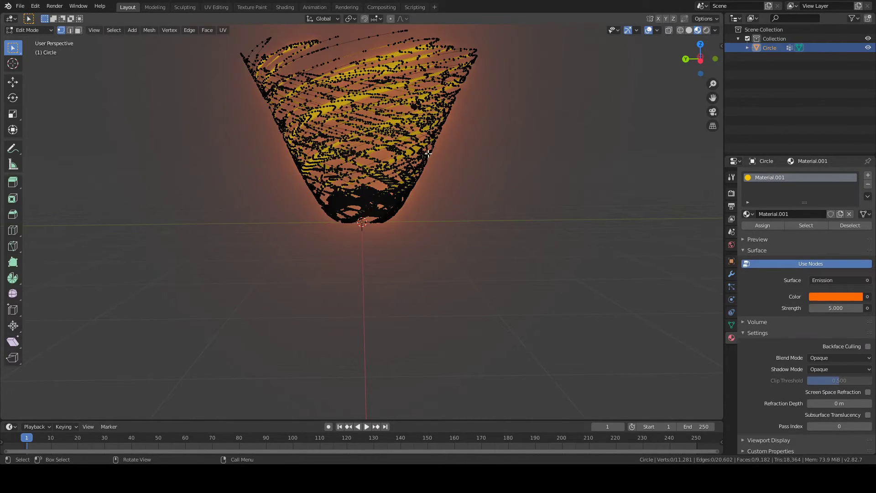
mouse_move(507, 172)
middle_mouse_down()
mouse_move(509, 186)
mouse_move(501, 180)
middle_mouse_up()
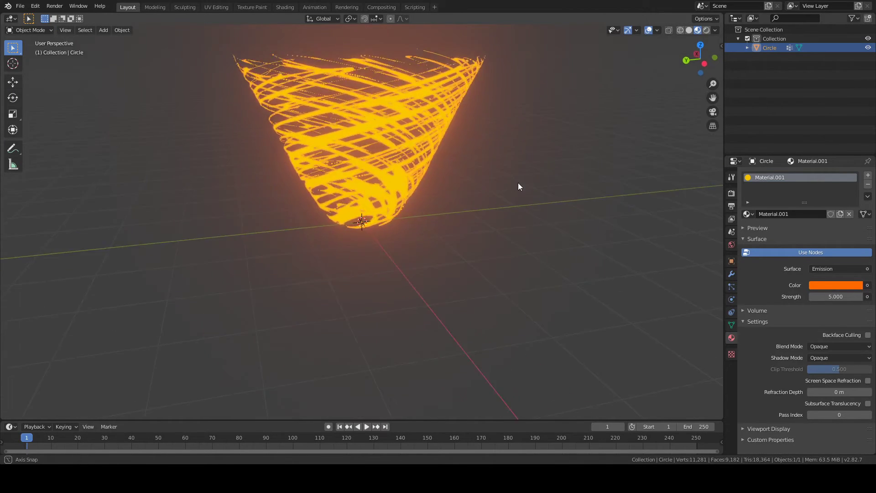
key("Tab")
key("Tab")
mouse_move(444, 151)
middle_mouse_down()
mouse_move(432, 141)
mouse_move(441, 144)
middle_mouse_up()
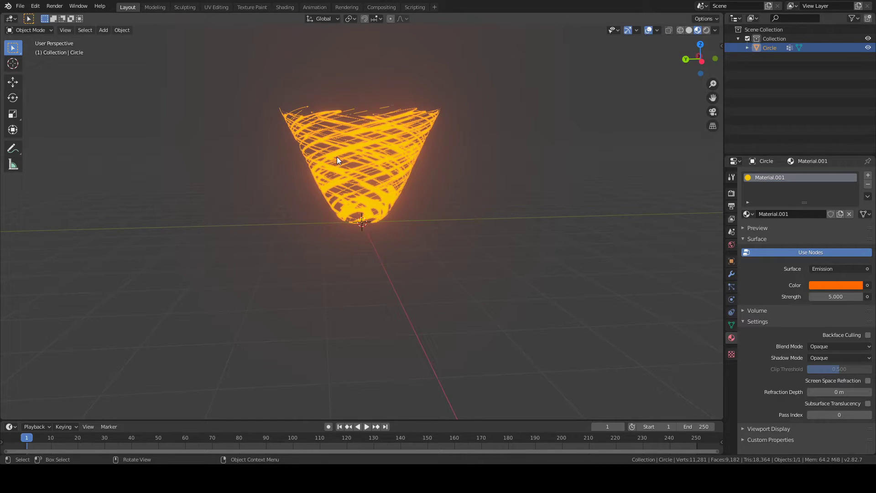
- Copy the tornado and paste it back as Circle.001 in the same position
middle_click_drag(337, 158, 362, 182)
middle_click_drag(398, 152, 404, 143)
right_click(404, 144)
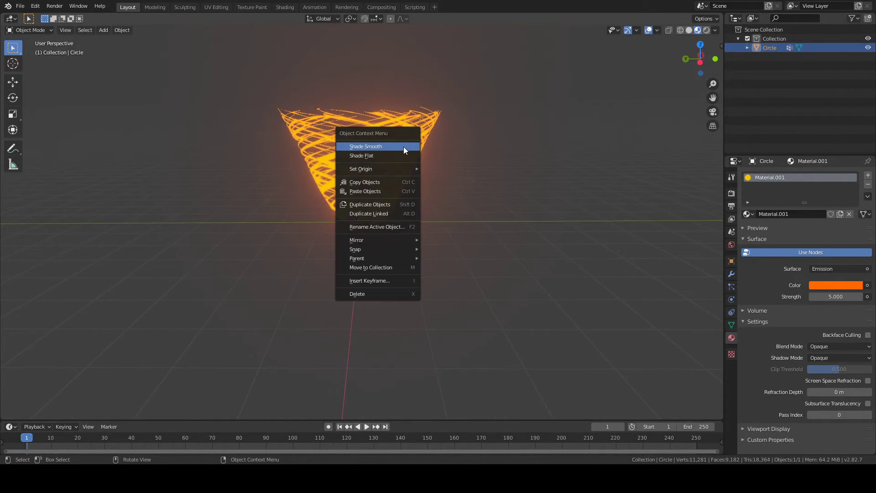
left_click(399, 181)
right_click(379, 165)
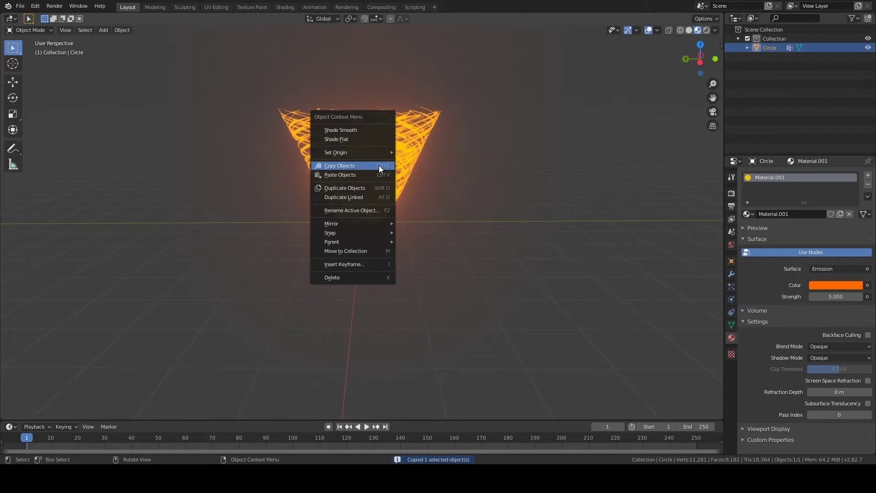
left_click(379, 173)
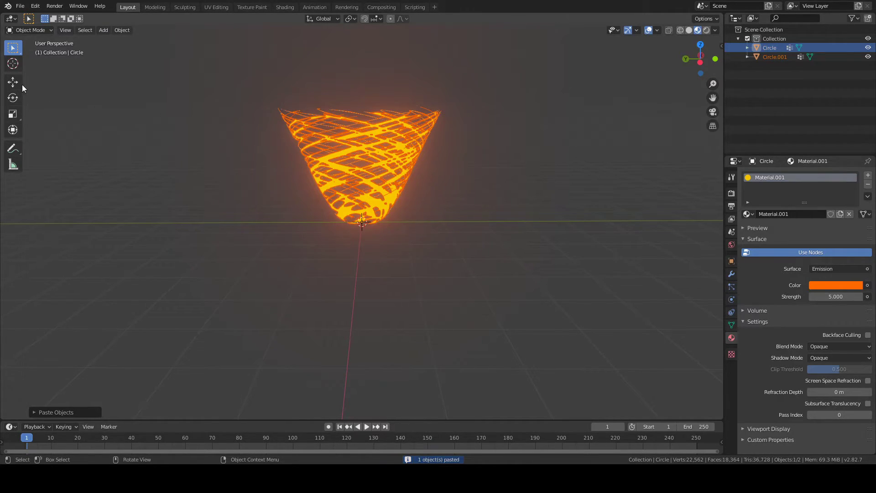
- Shift the original tornado's emission colour from orange toward yellow on the HSV wheel
left_click(827, 284)
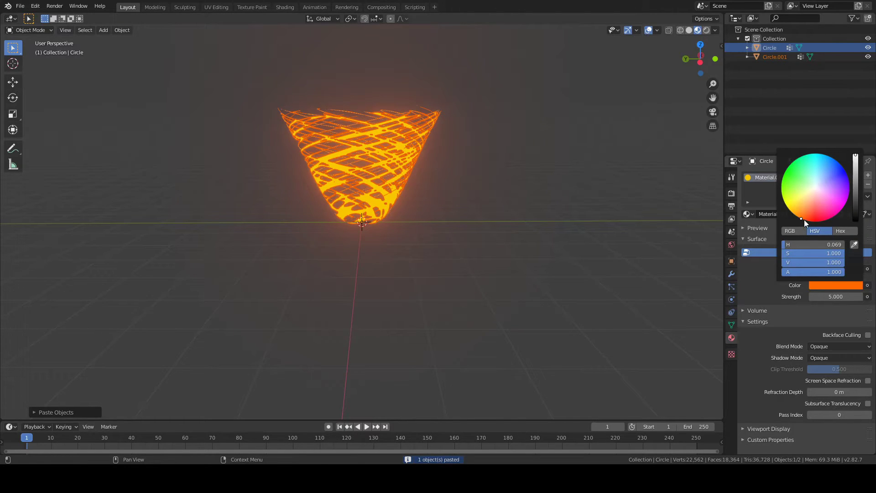
left_click_drag(805, 220, 795, 214)
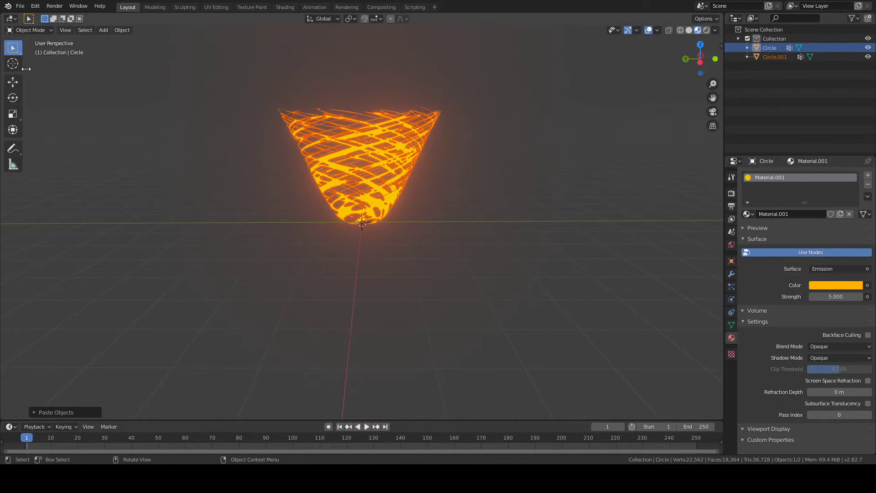
left_click(13, 81)
middle_click_drag(361, 182, 470, 152)
left_click(467, 165)
- Select Circle.001 and rotate it about -8° around the Z axis
scroll(409, 128, "up", 5)
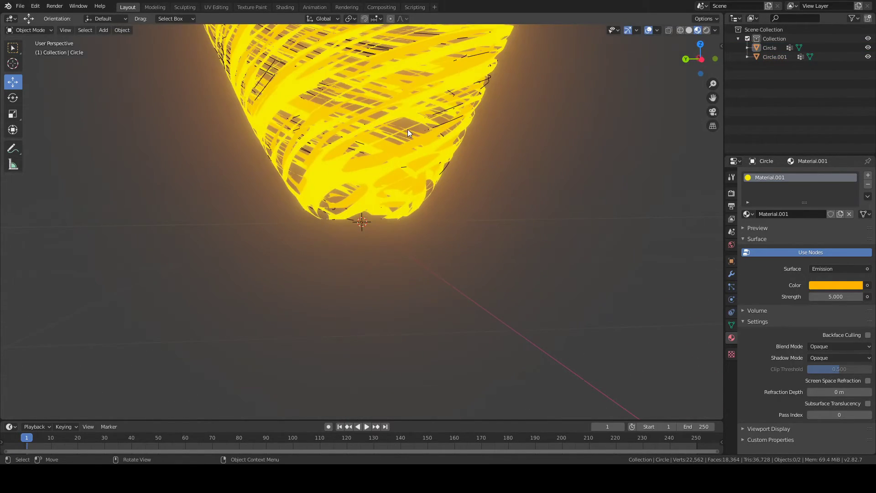
mouse_move(407, 130)
middle_mouse_down()
mouse_move(419, 143)
mouse_move(396, 158)
mouse_move(414, 143)
middle_mouse_up()
scroll(400, 154, "down", 4)
left_click(391, 87)
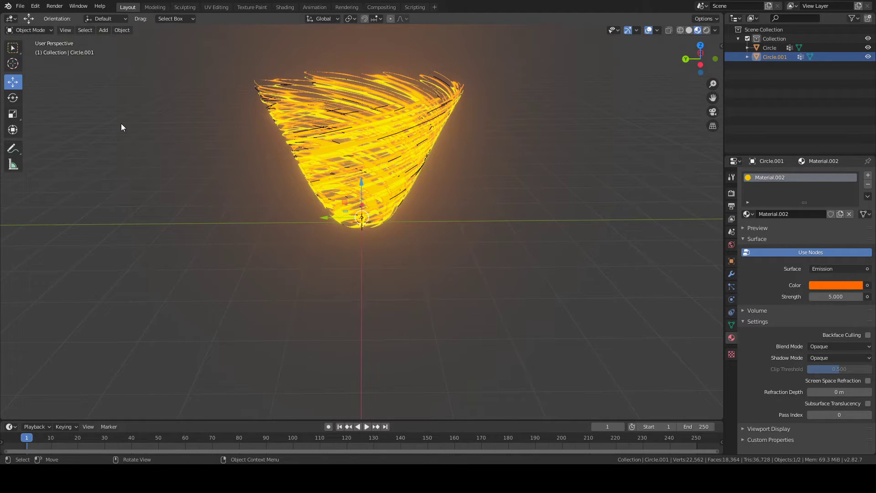
left_click(13, 99)
left_click_drag(388, 226, 384, 229)
left_click(473, 210)
scroll(466, 180, "up", 4)
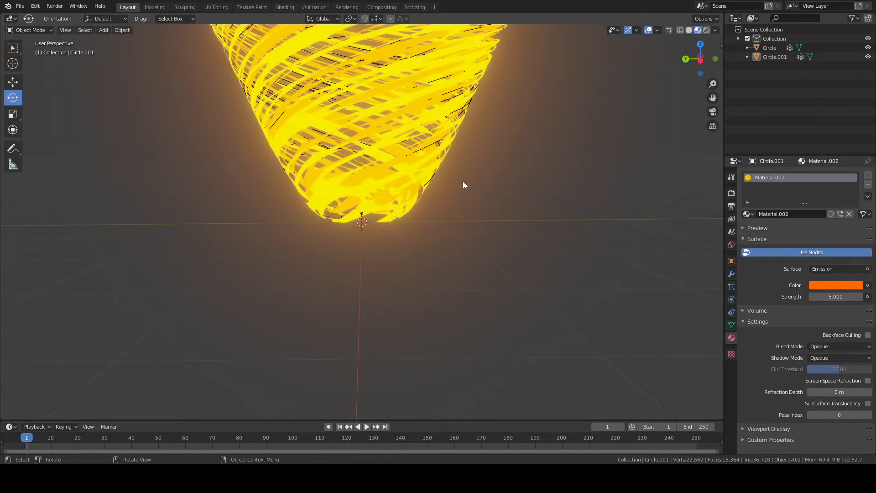
scroll(463, 182, "down", 4)
middle_click_drag(463, 181, 388, 160)
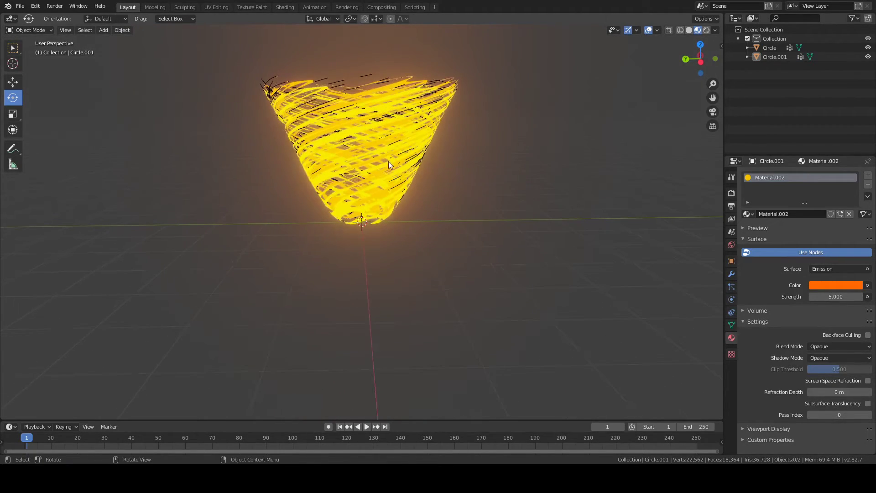
left_click(104, 31)
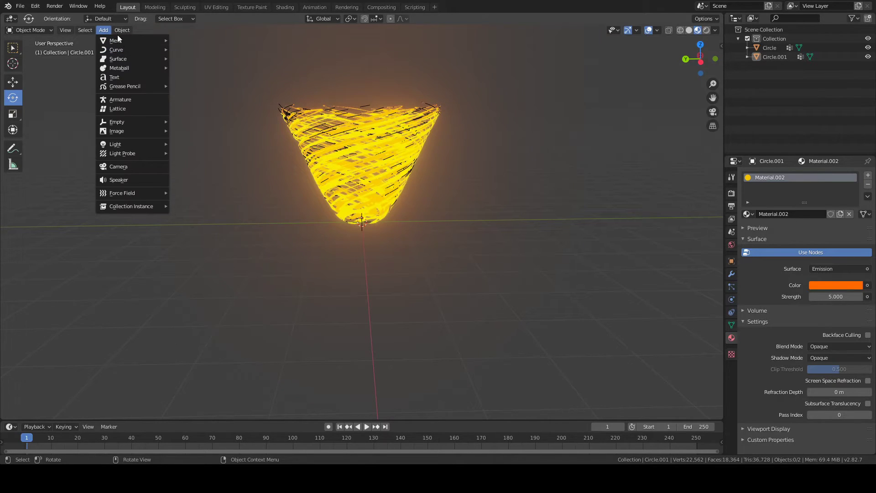
mouse_move(117, 40)
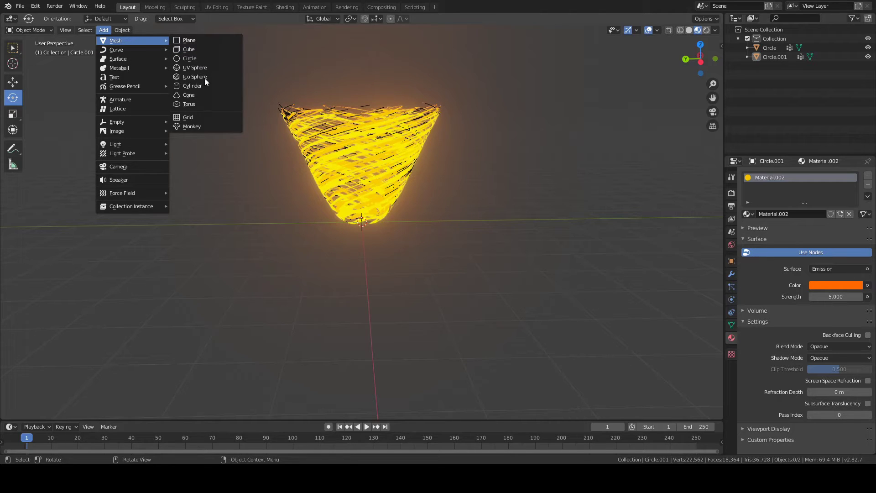
left_click(206, 104)
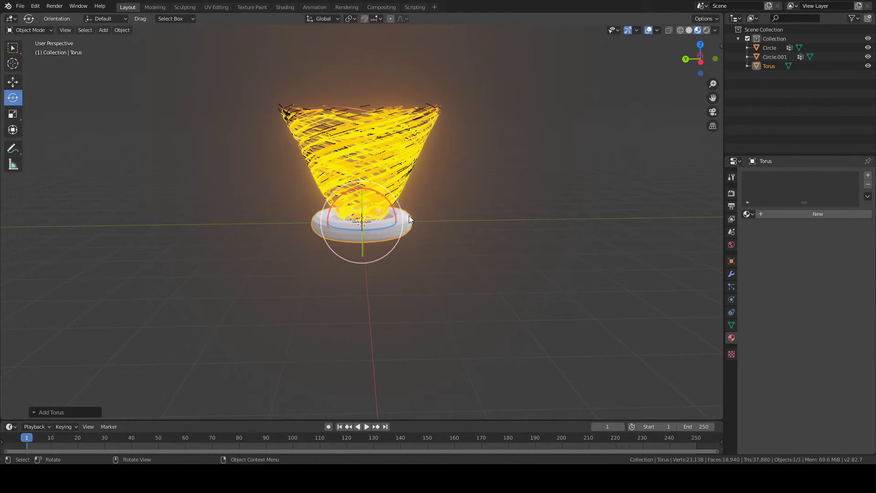
key("s")
left_click(438, 227)
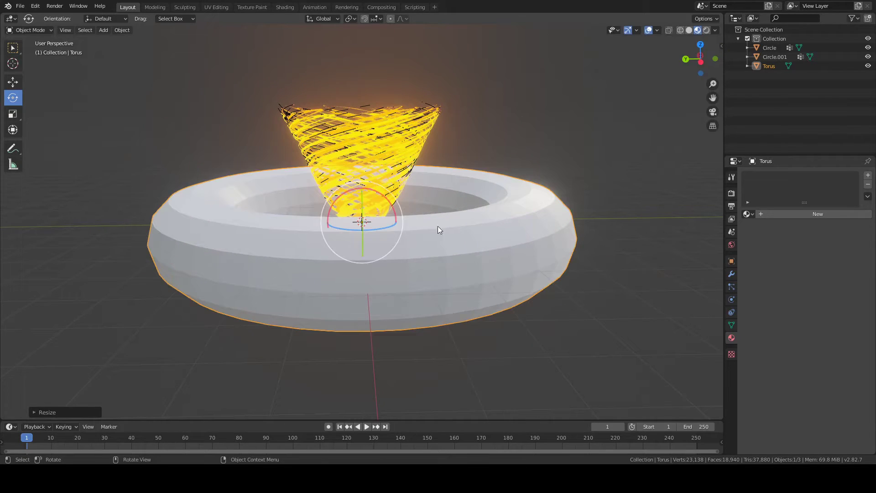
left_click(13, 82)
left_click_drag(363, 191, 366, 147)
middle_click_drag(366, 147, 390, 158)
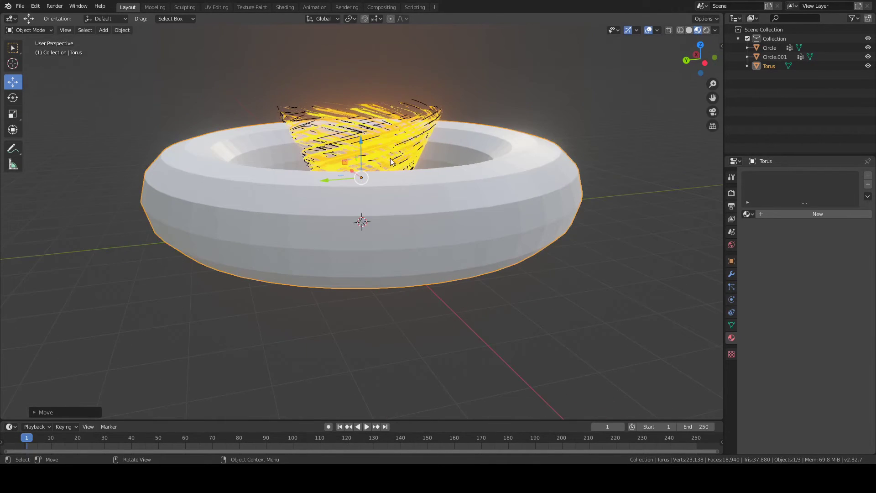
key("x")
left_click(384, 155)
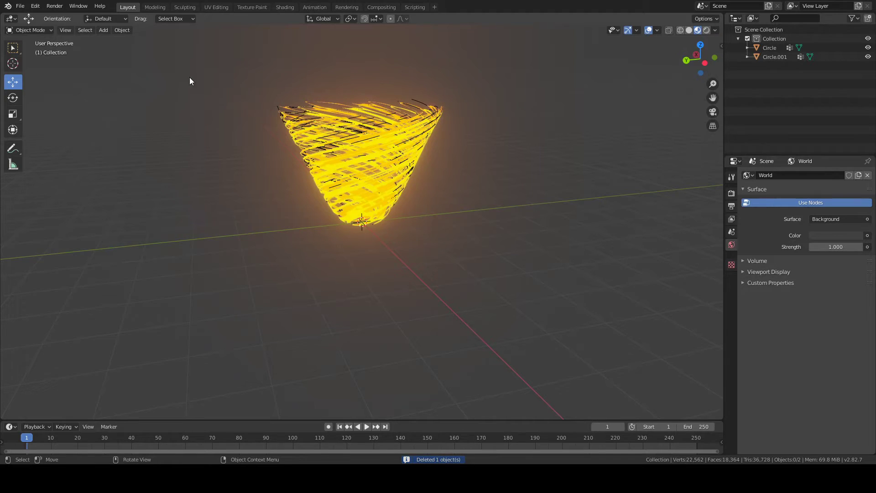
left_click(105, 30)
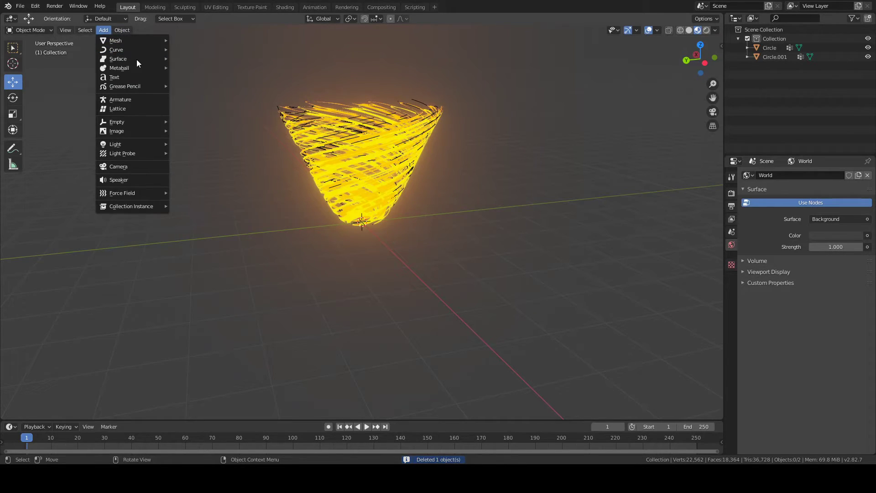
- Add a UV Sphere and lift it about 1.4 m up into the cones
mouse_move(130, 42)
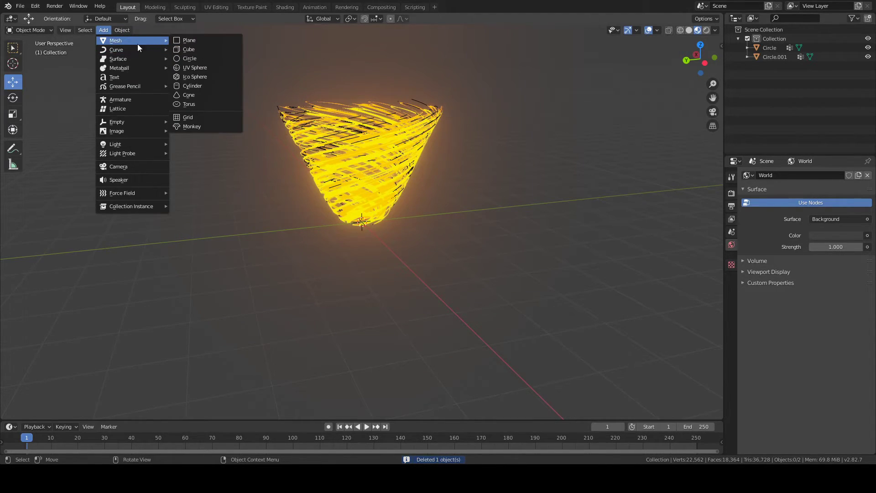
key("shift+a")
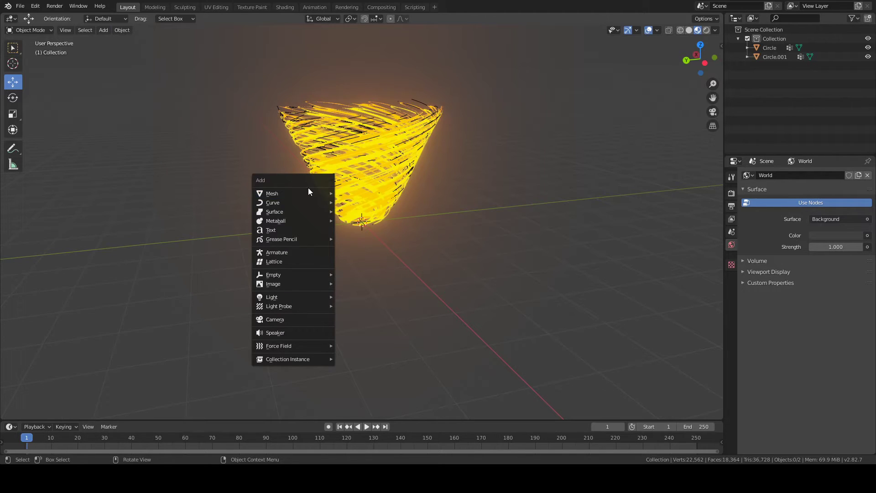
mouse_move(322, 197)
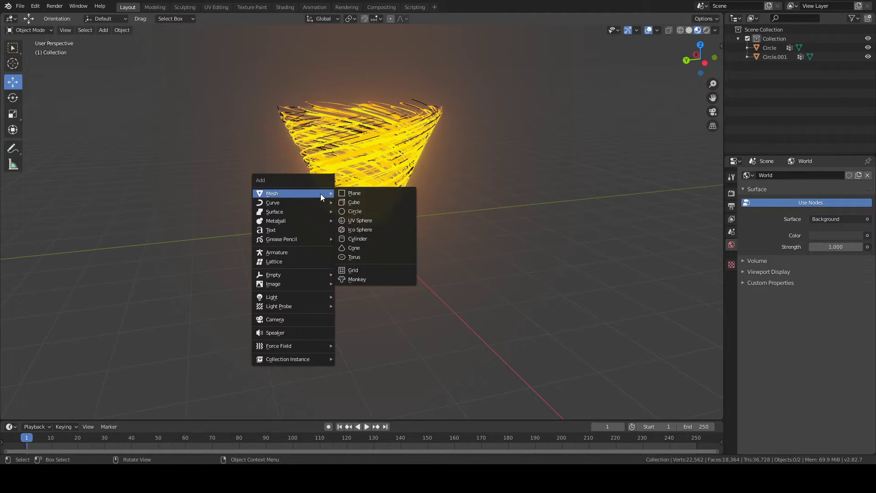
left_click(375, 221)
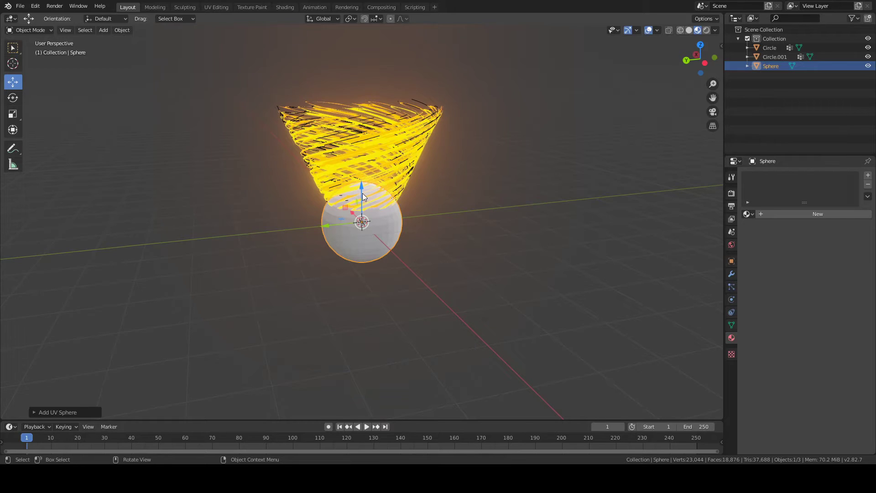
left_click_drag(363, 193, 349, 137)
mouse_move(388, 186)
middle_mouse_down()
mouse_move(362, 175)
mouse_move(360, 208)
mouse_move(373, 177)
middle_mouse_up()
- Scale the sphere up and switch it into Edit Mode
key("s")
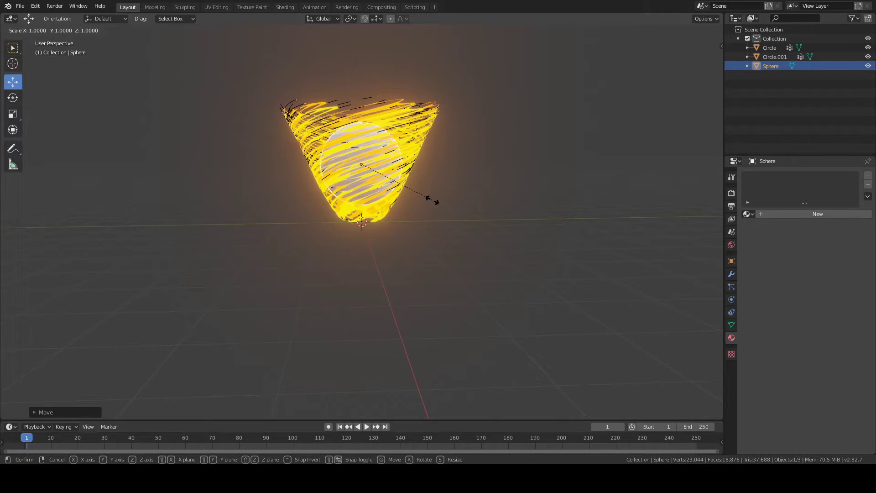
left_click(557, 241)
middle_click_drag(557, 241, 538, 239)
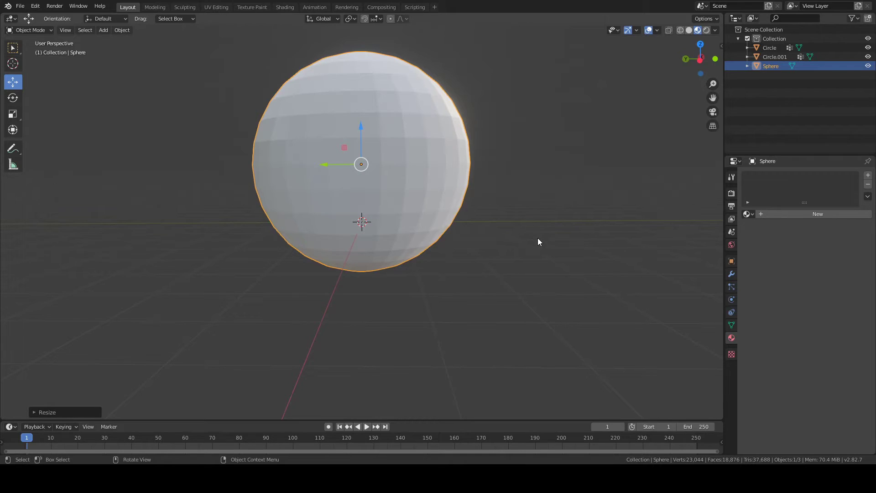
middle_click_drag(466, 201, 467, 202)
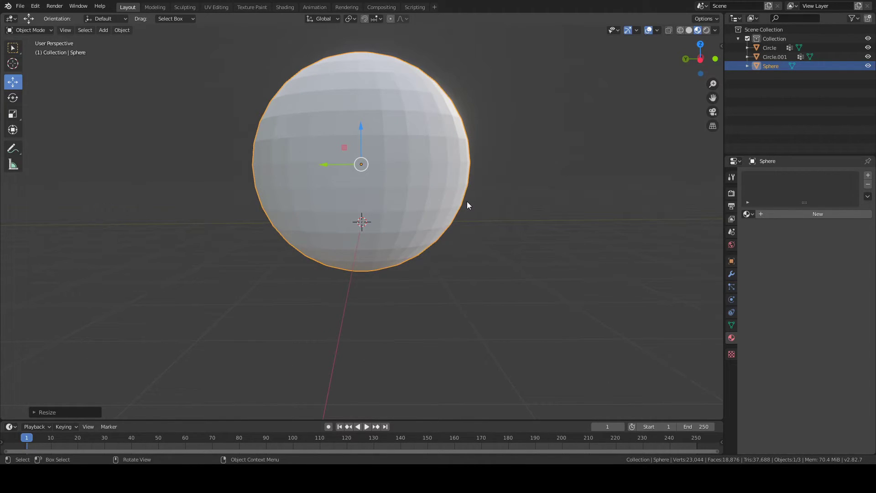
key("Tab")
- Subdivide the whole sphere mesh three times, reaching 30,722 vertices
left_click(546, 196)
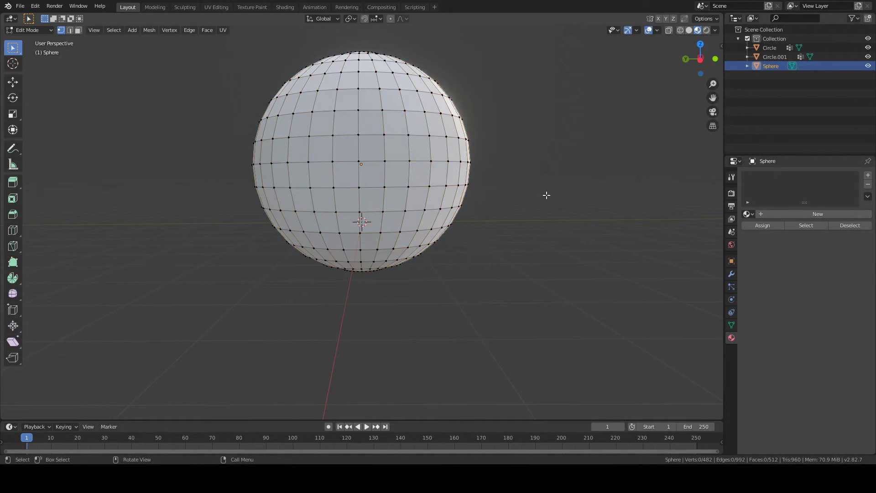
key("a")
right_click(401, 158)
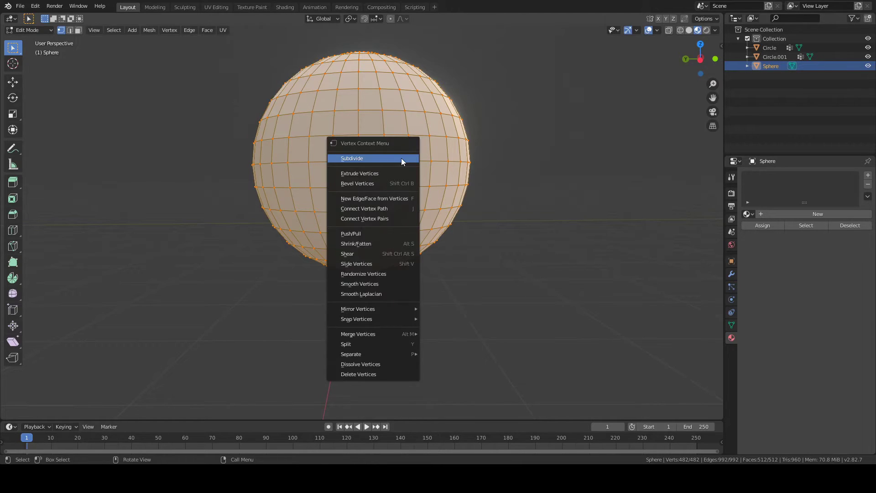
left_click(401, 158)
right_click(401, 158)
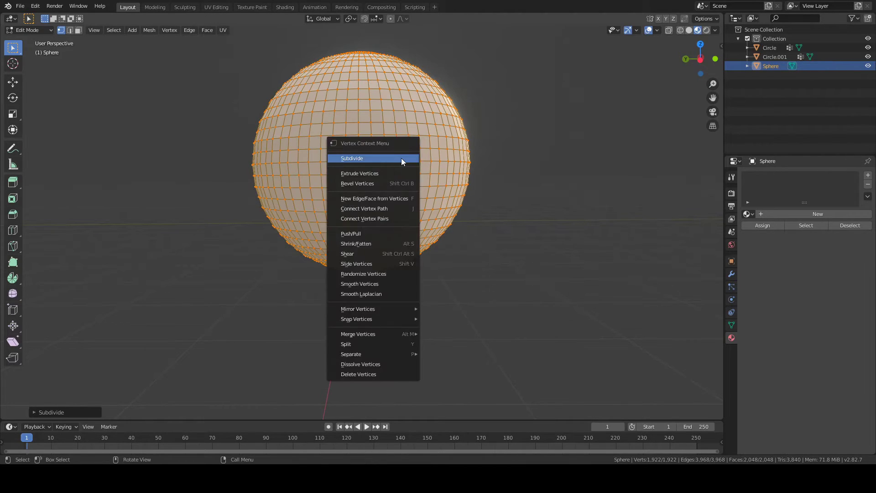
left_click(401, 158)
right_click(401, 158)
left_click(401, 158)
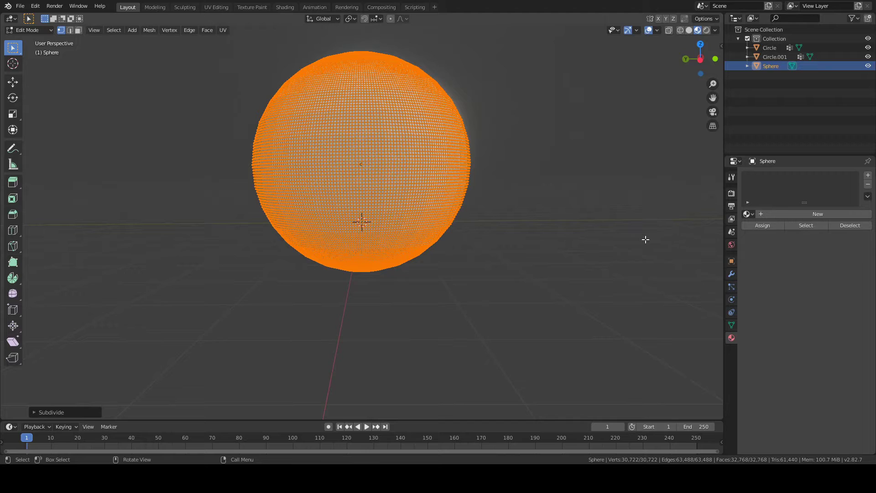
mouse_move(562, 222)
middle_mouse_down()
mouse_move(569, 256)
mouse_move(567, 237)
middle_mouse_up()
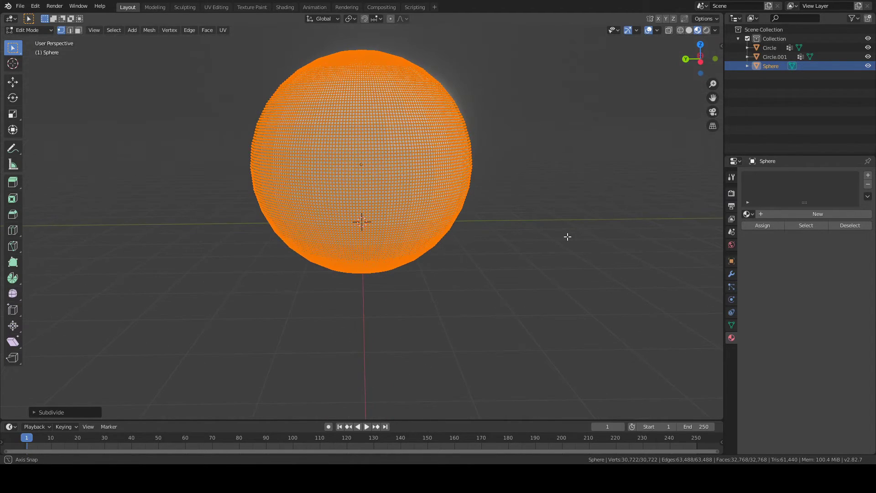
key("Tab")
- Add a vertex group named Group and assign all sphere vertices to it
left_click(732, 274)
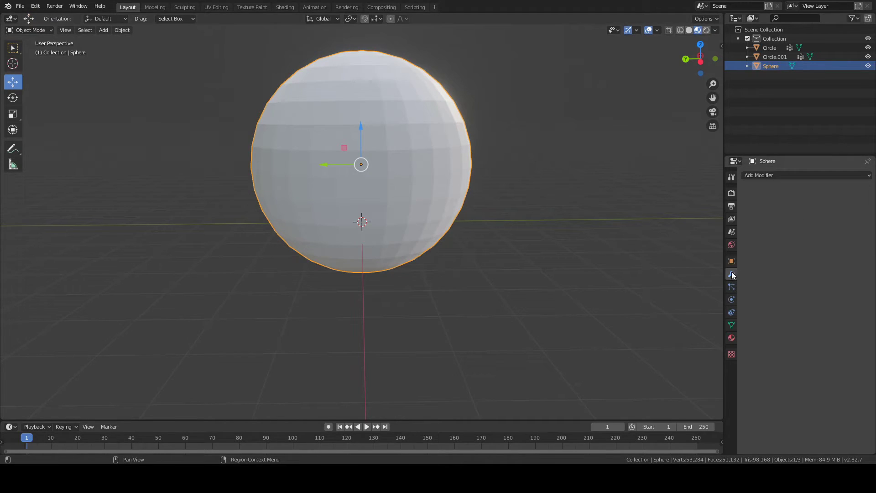
left_click(780, 174)
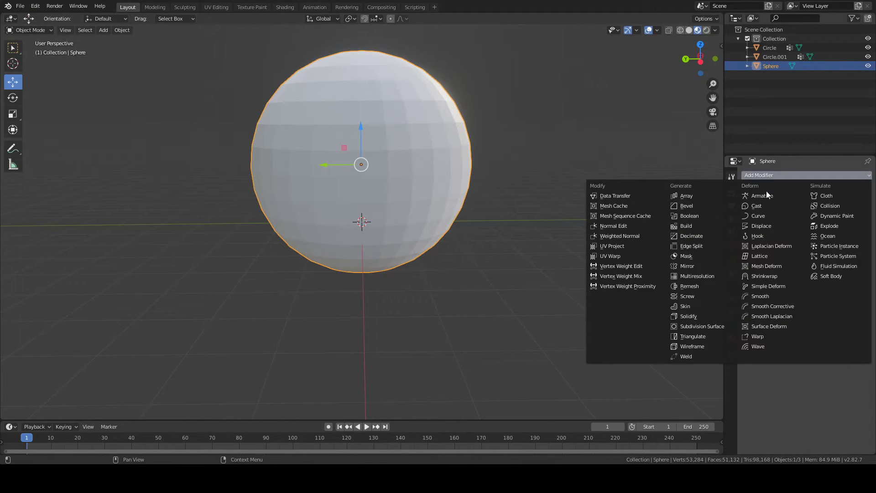
left_click(732, 325)
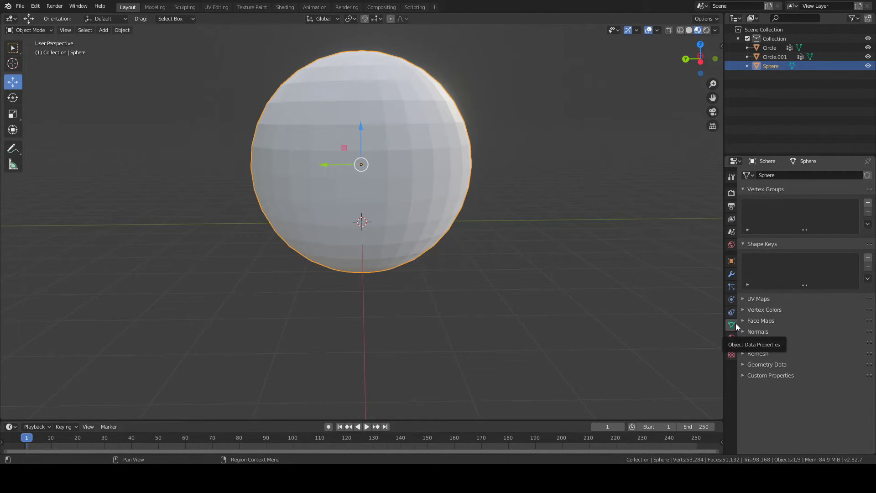
left_click(869, 202)
key("Tab")
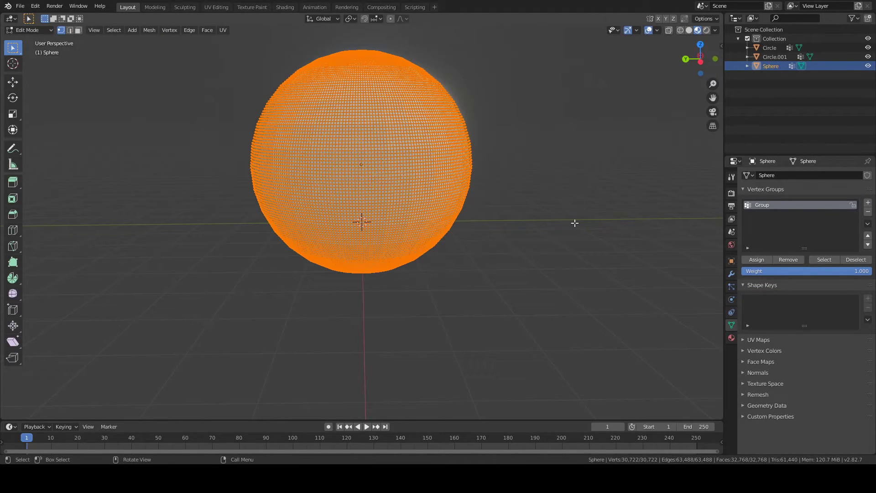
left_click(757, 260)
key("Tab")
- Add a Vertex Weight Edit modifier on Group with a Custom Curve falloff sloping down
left_click(732, 275)
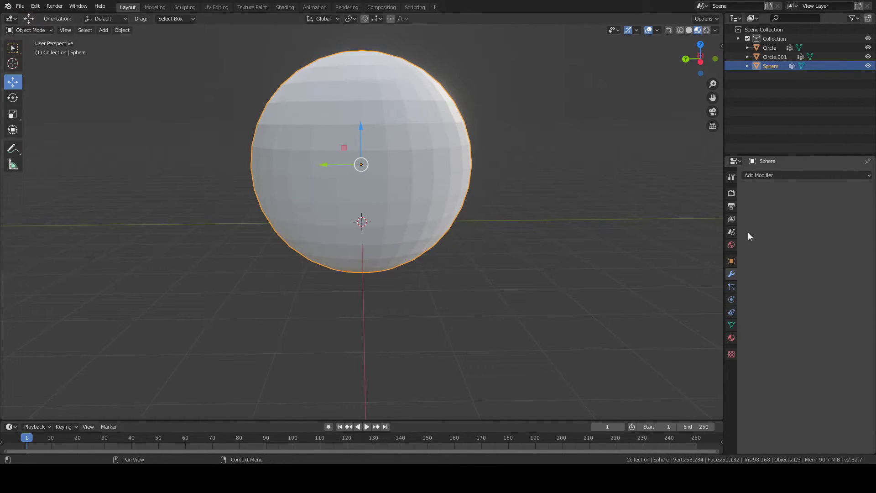
left_click(760, 175)
left_click(655, 266)
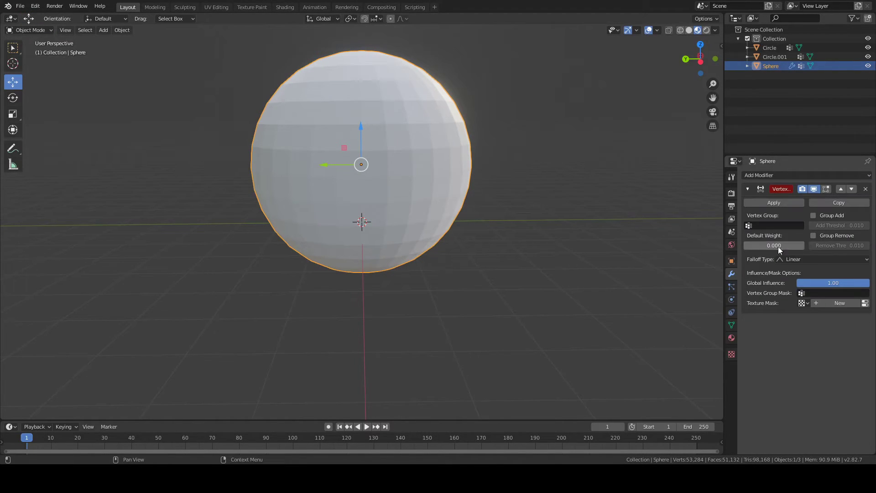
left_click(776, 225)
left_click(768, 238)
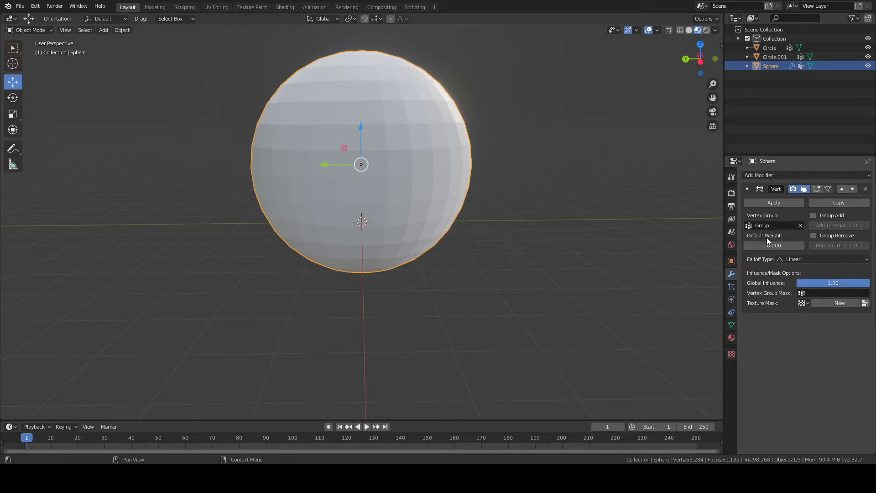
left_click(797, 259)
left_click(803, 280)
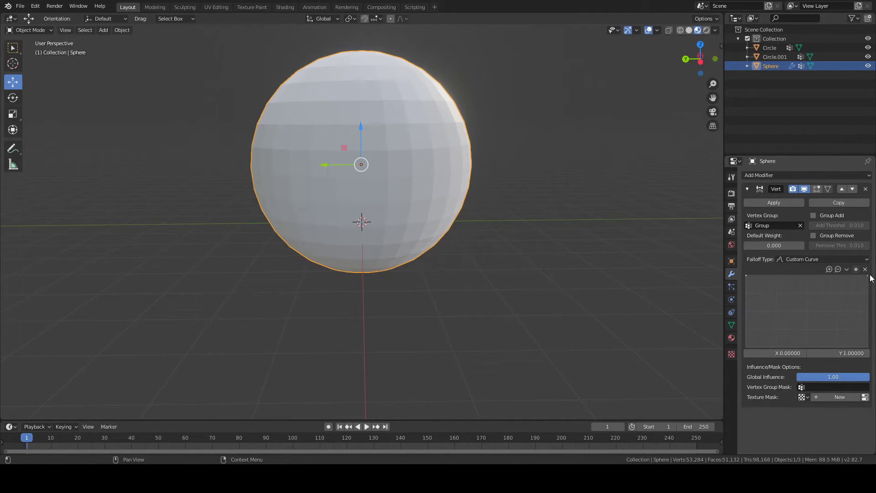
left_click_drag(868, 276, 871, 350)
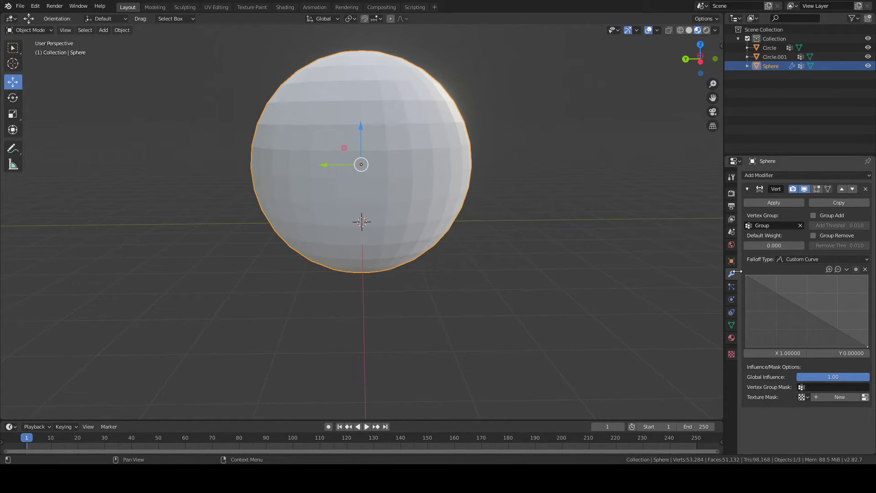
- Give the modifier a new Clouds mask texture using Global coordinates
left_click(833, 398)
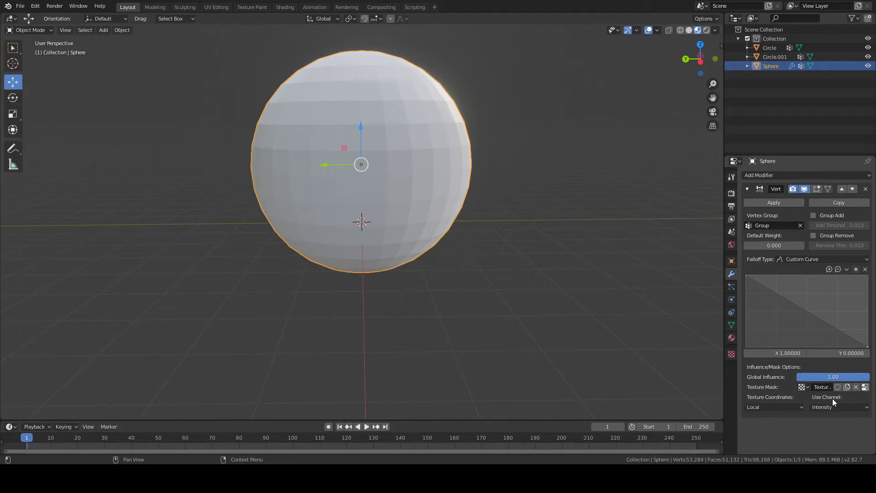
left_click(798, 410)
left_click(784, 388)
left_click(865, 387)
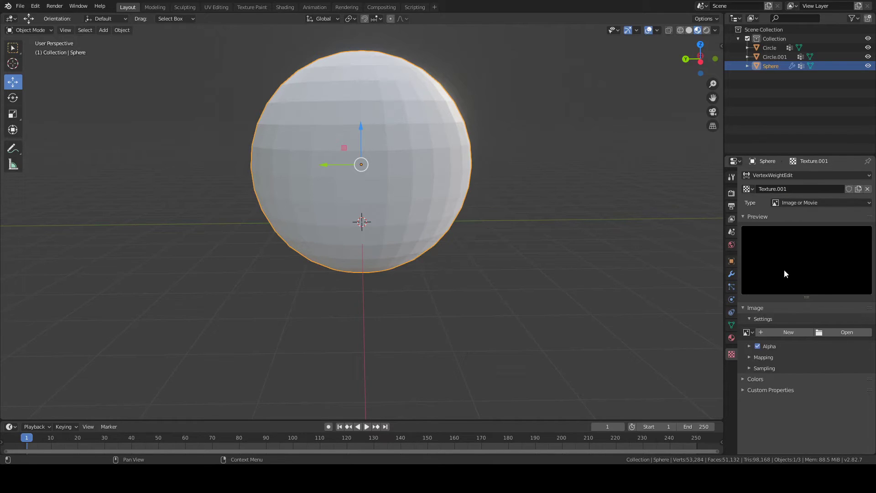
left_click(807, 202)
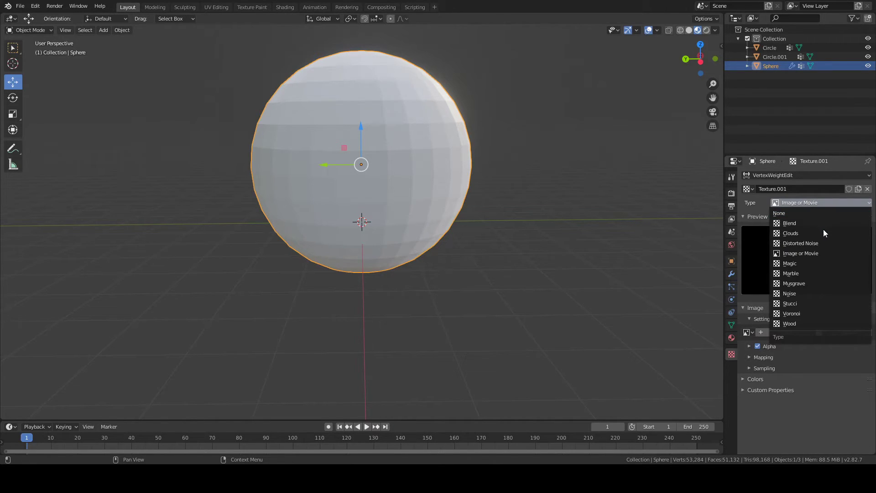
left_click(824, 229)
left_click(732, 274)
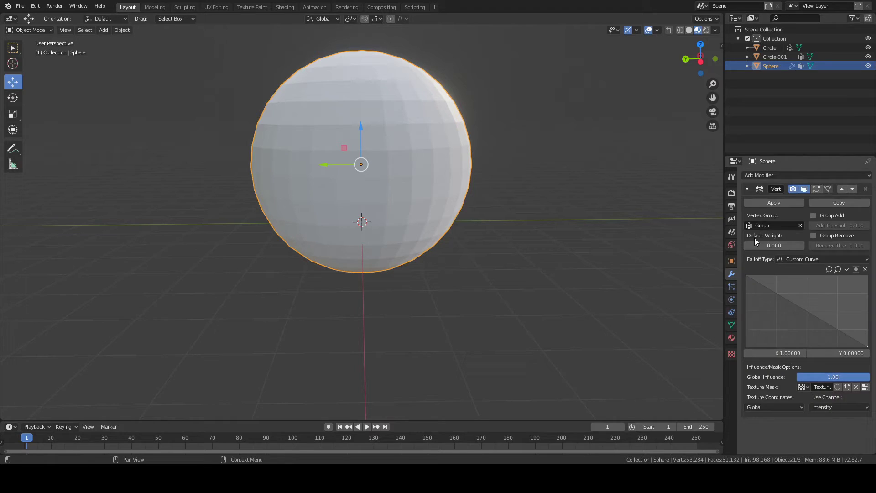
left_click(748, 191)
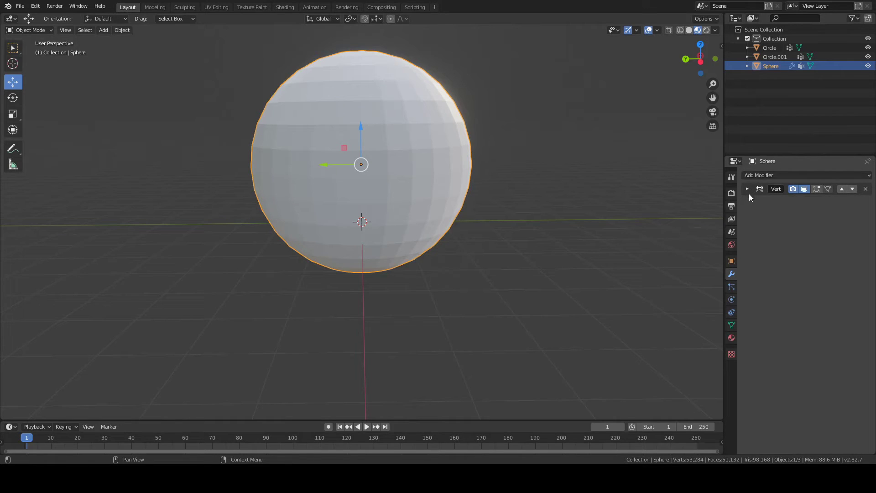
- Add a Mask modifier using the Group vertex group
left_click(782, 174)
left_click(710, 259)
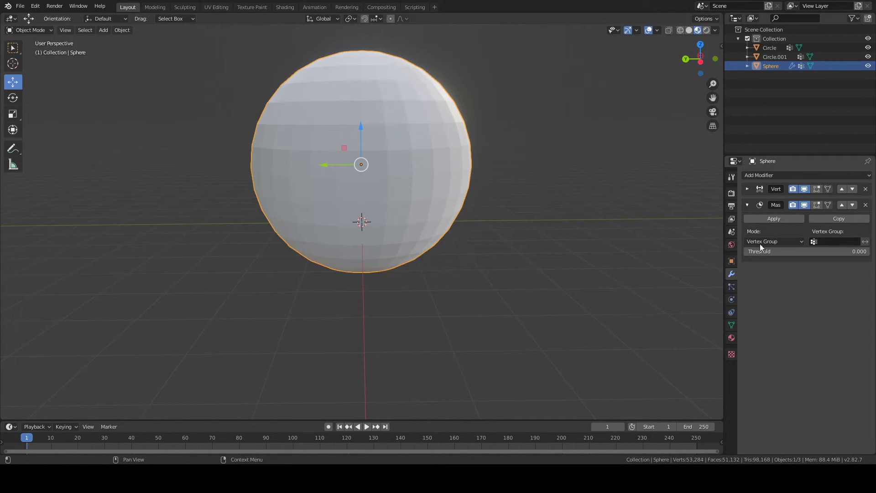
left_click(831, 241)
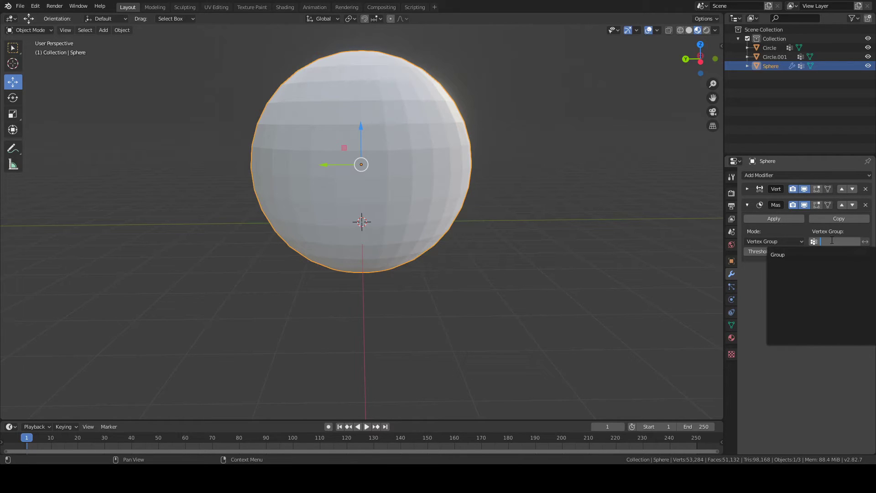
left_click(823, 251)
- Add a Smooth modifier with Repeat set to 100
left_click(769, 175)
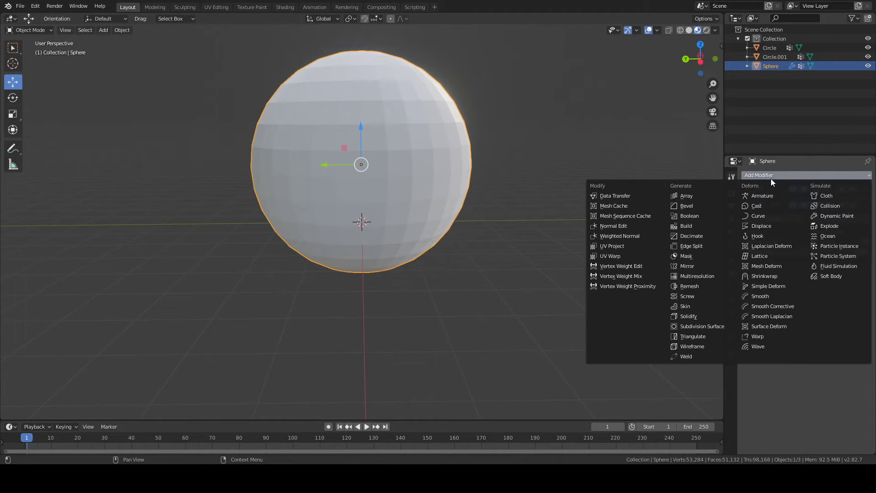
left_click(782, 295)
left_click(839, 307)
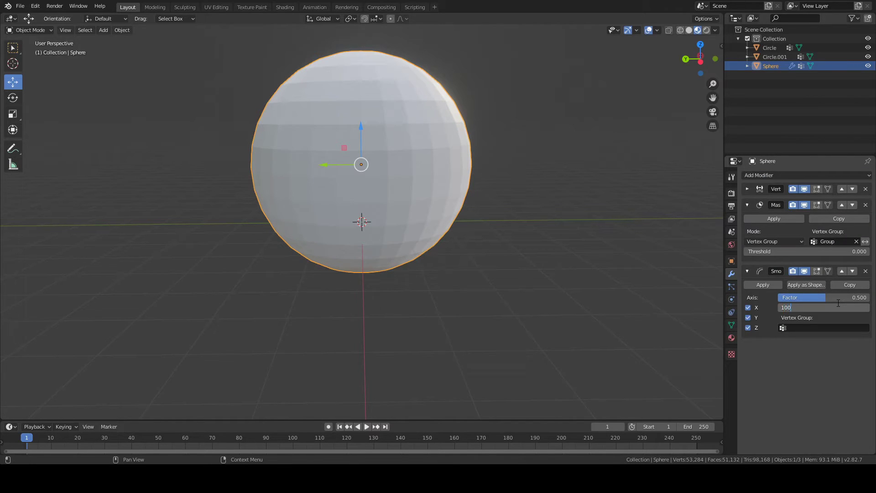
type("100")
key("Return")
middle_click_drag(569, 220, 574, 226)
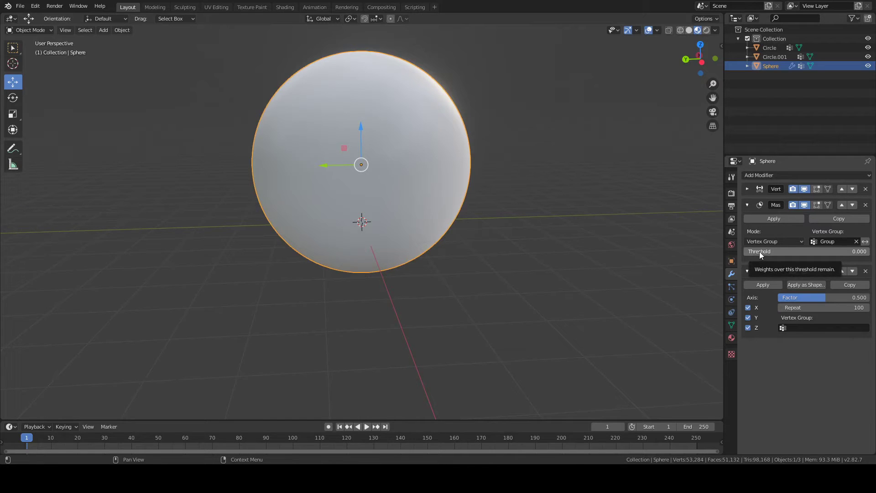
- Raise the Mask modifier's Threshold to 0.464 to carve holes in the shell
left_click_drag(754, 250, 802, 251)
middle_click_drag(648, 234, 609, 231)
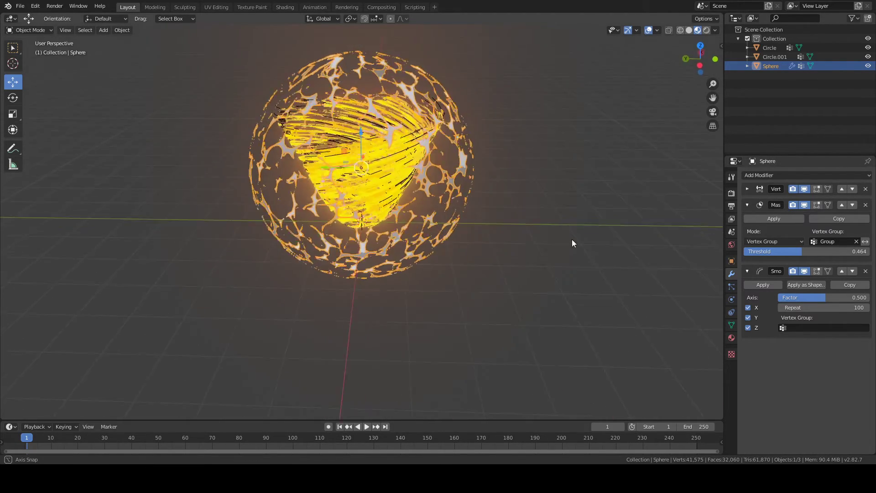
middle_click_drag(571, 240, 595, 220)
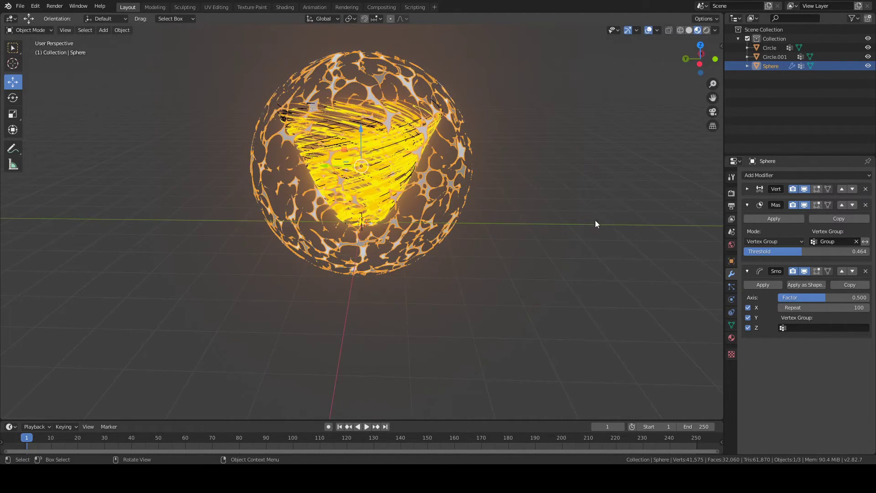
left_click(751, 176)
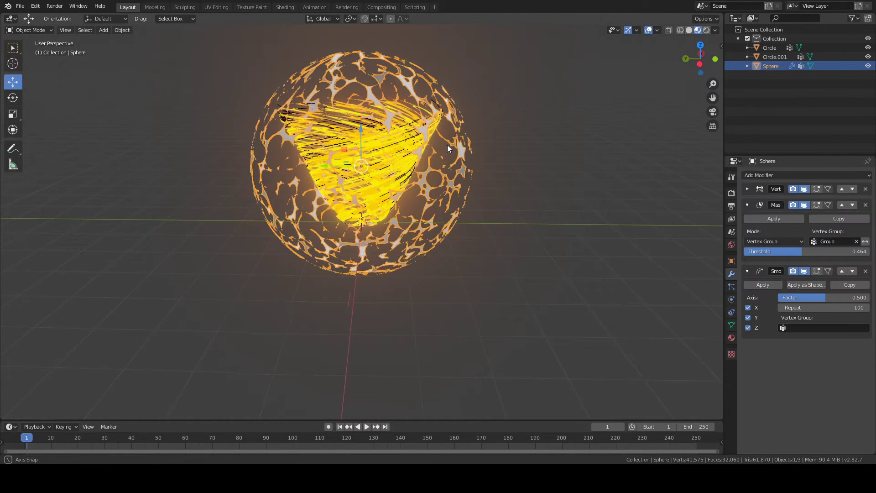
- Raise the Mask threshold to 0.525
middle_click_drag(448, 144, 454, 131)
left_click_drag(804, 255, 811, 255)
middle_click_drag(520, 249, 529, 235)
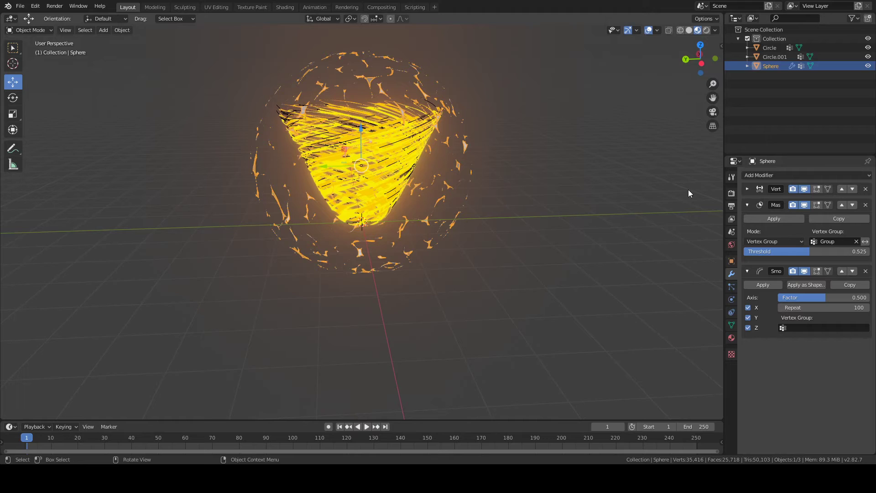
- Flatten the sphere along Z, then undo back to the round shell
key("s")
key("z")
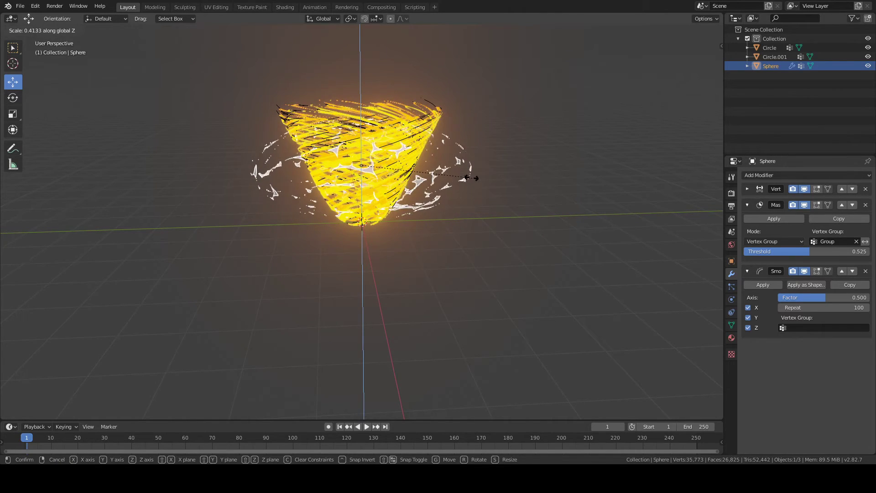
left_click(462, 168)
left_click(516, 185)
middle_click_drag(516, 184, 532, 177)
left_click(448, 154)
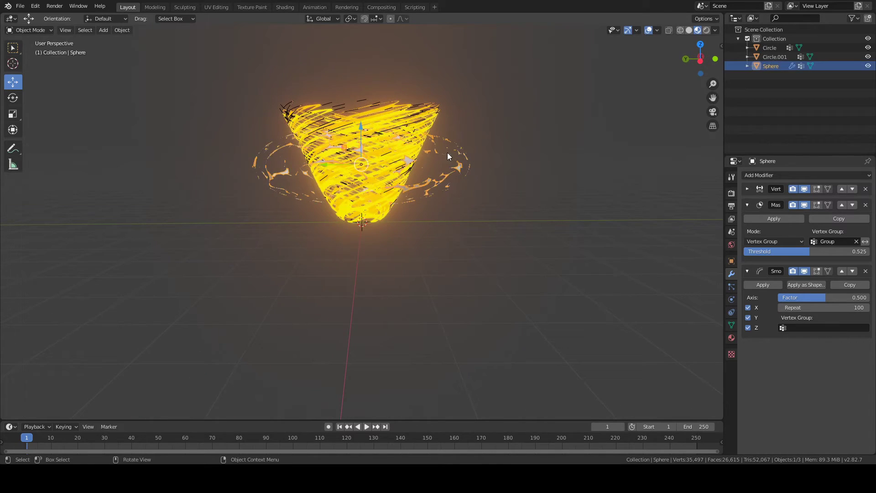
key("ctrl+z")
key("ctrl+z")
key("ctrl+z")
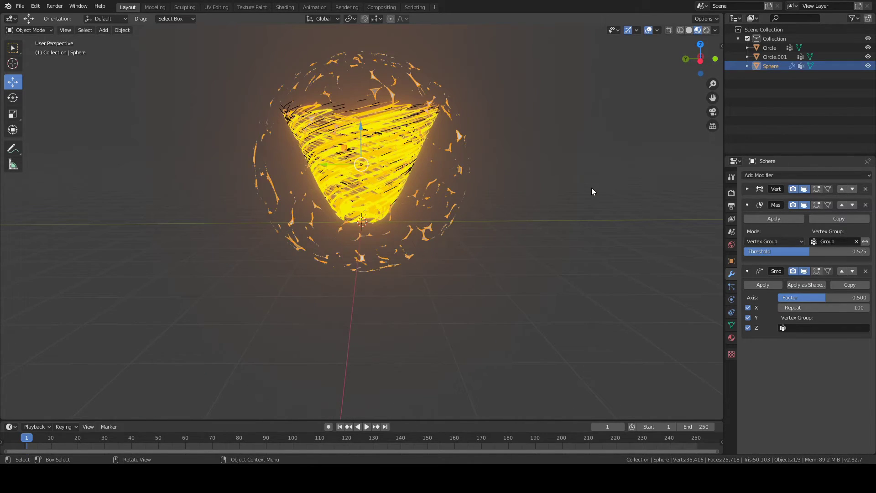
key("ctrl+z")
key("ctrl+z")
- Re-scale the sphere to about 0.25 along Z, squashing it into a thin ring
key("s")
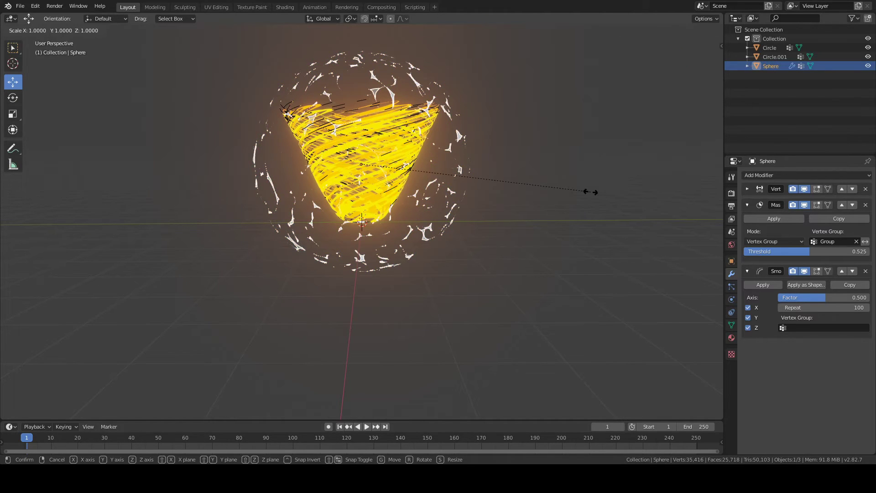
key("z")
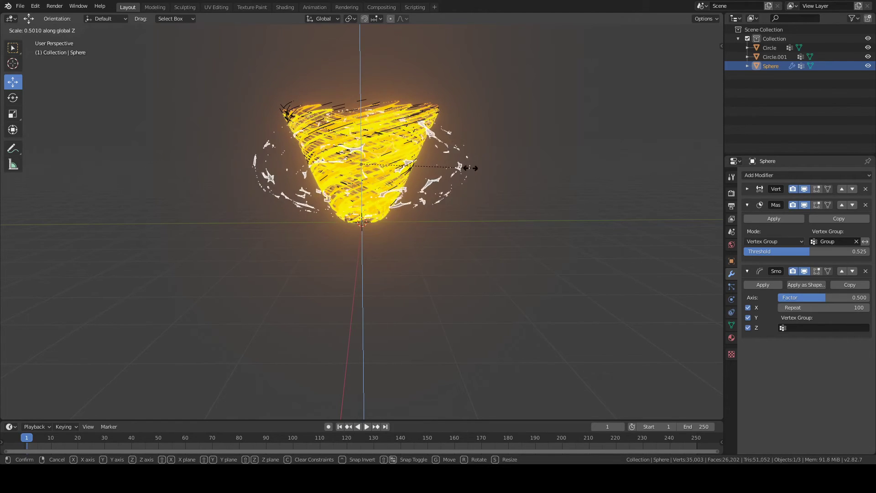
left_click(433, 164)
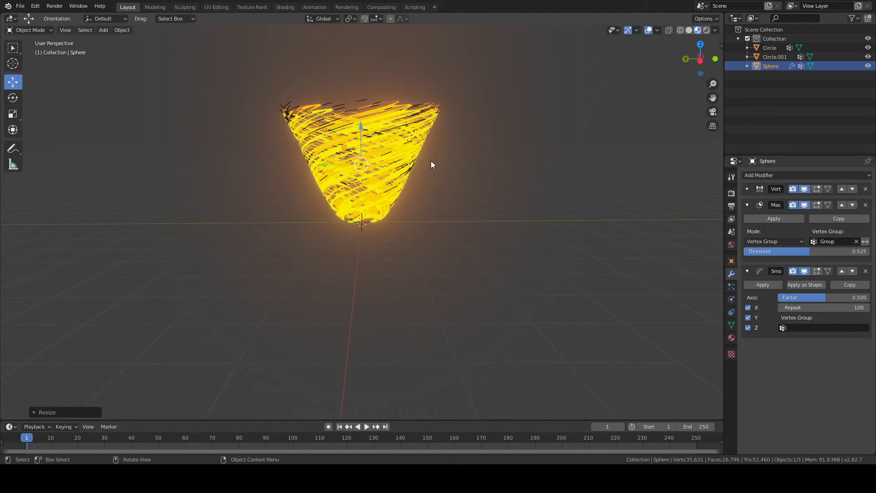
key("ctrl+z")
key("s")
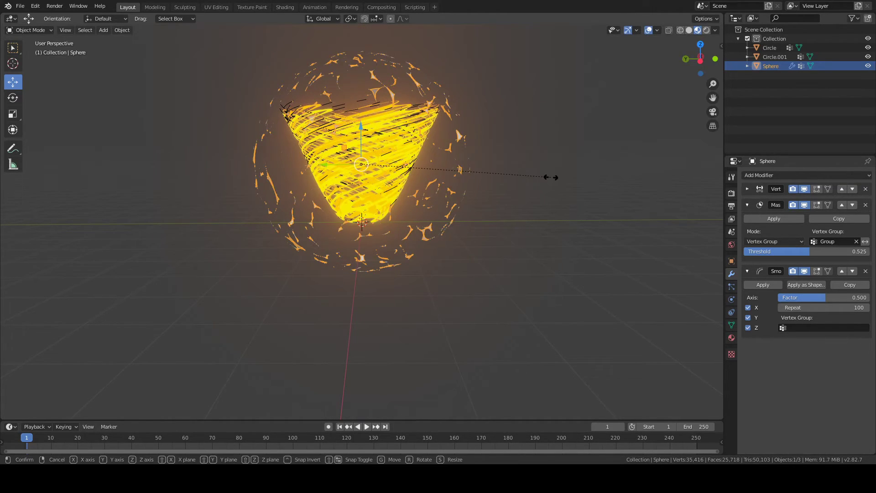
key("z")
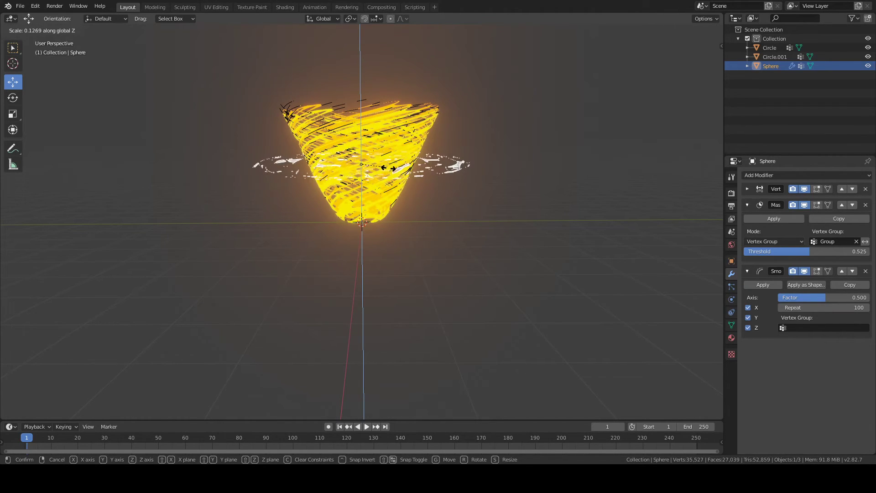
left_click(414, 175)
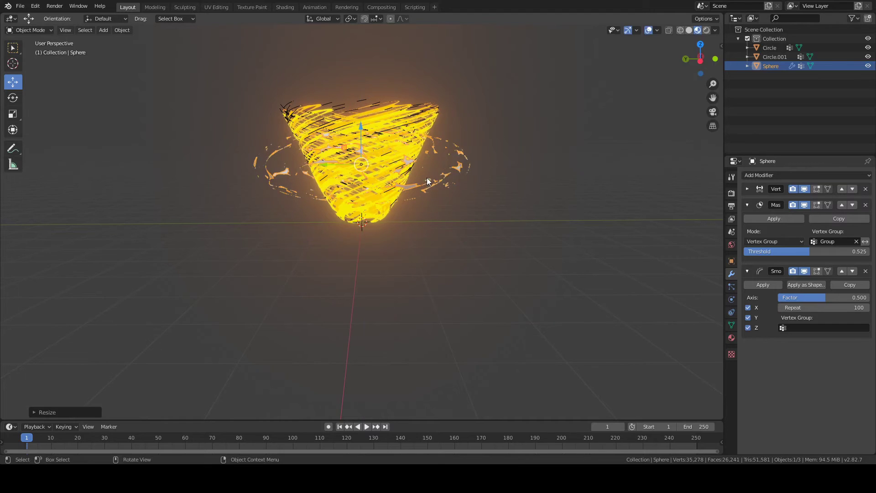
left_click(538, 179)
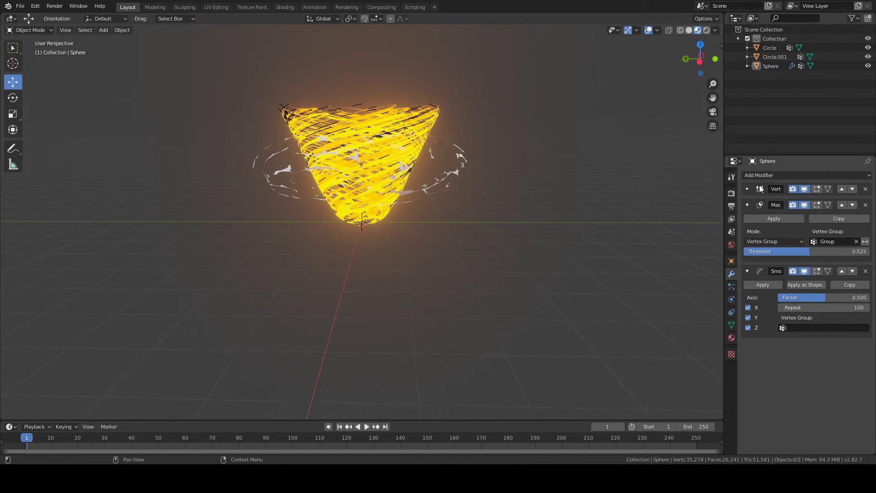
- Add a Simple Deform Twist modifier and collapse the Smooth and Mask panels
left_click(779, 176)
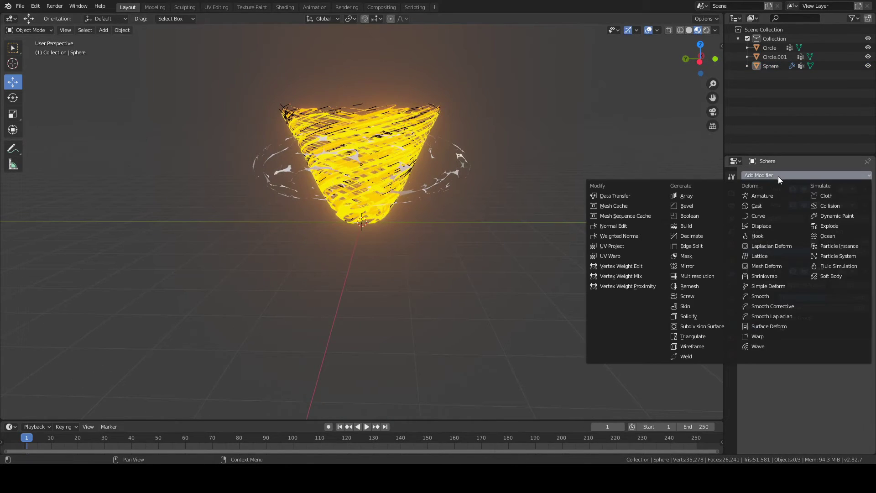
left_click(782, 287)
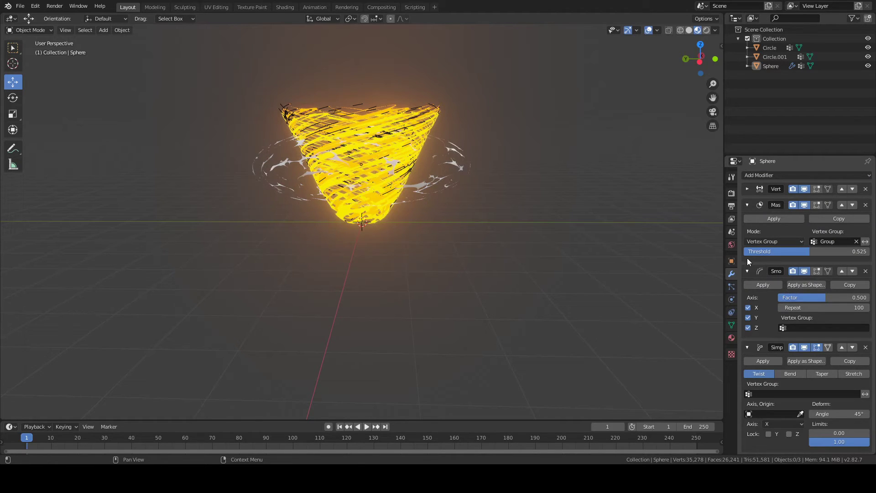
left_click(747, 272)
left_click(747, 205)
left_click(767, 176)
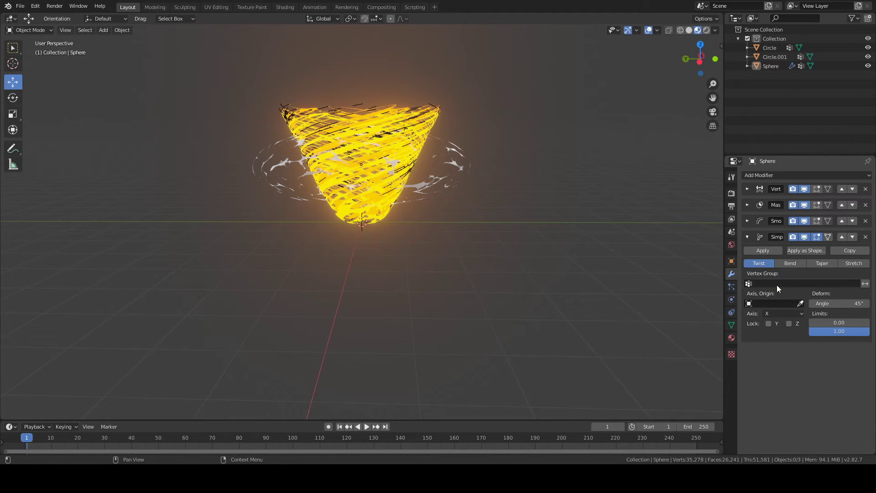
- Set the twist Angle to 360° and the deform Axis to Z
left_click(834, 303)
type("360")
key("Return")
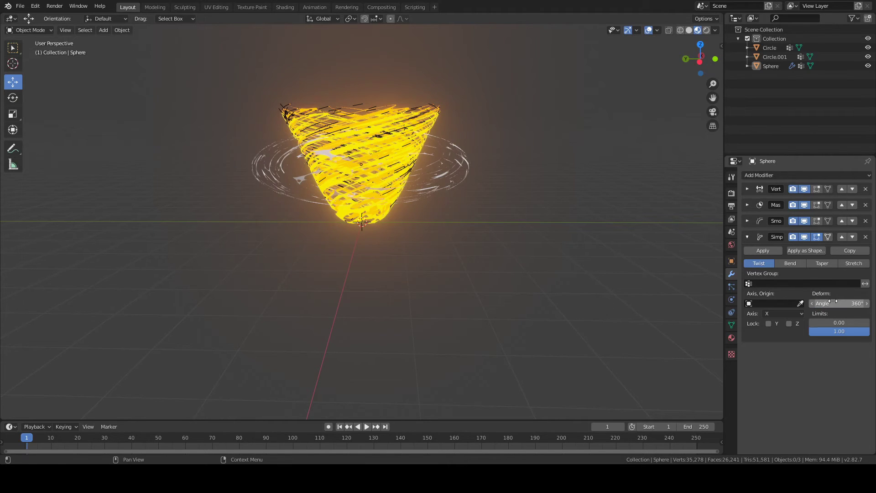
middle_click_drag(356, 237, 401, 216)
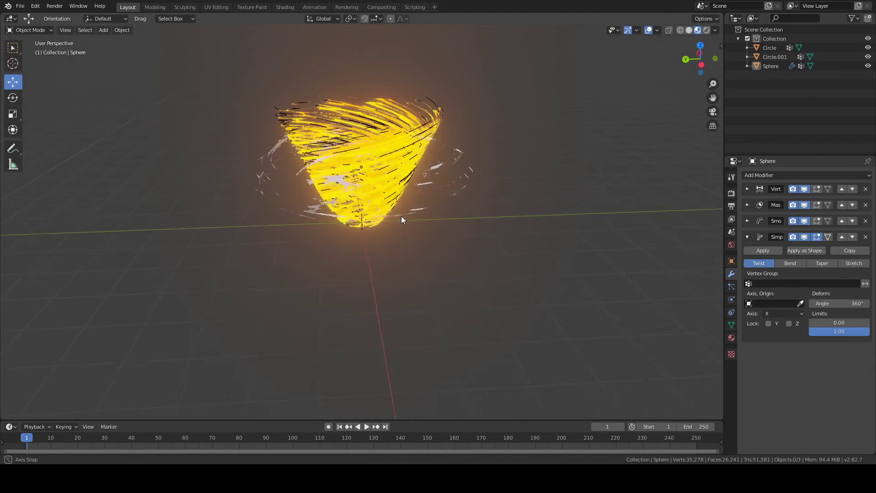
left_click(793, 314)
left_click(793, 341)
middle_click_drag(623, 231, 566, 177)
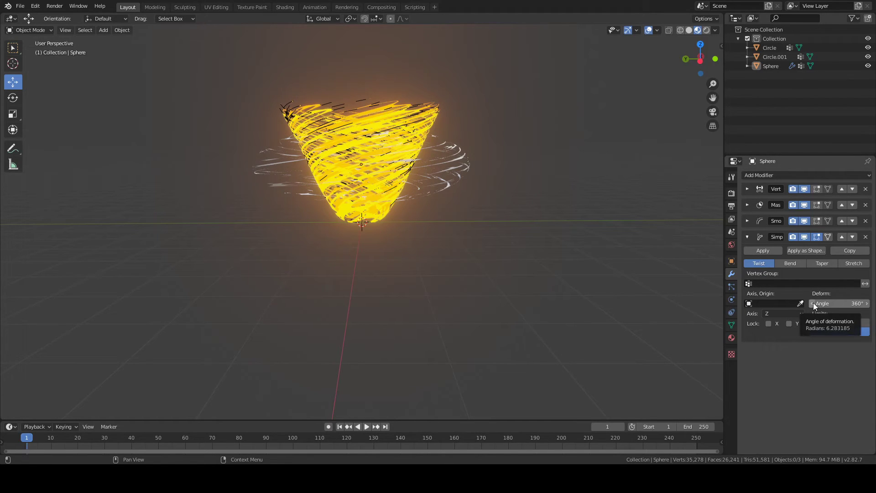
- Give the ring a new white Emission material, Material.003, with Strength 5
left_click(732, 338)
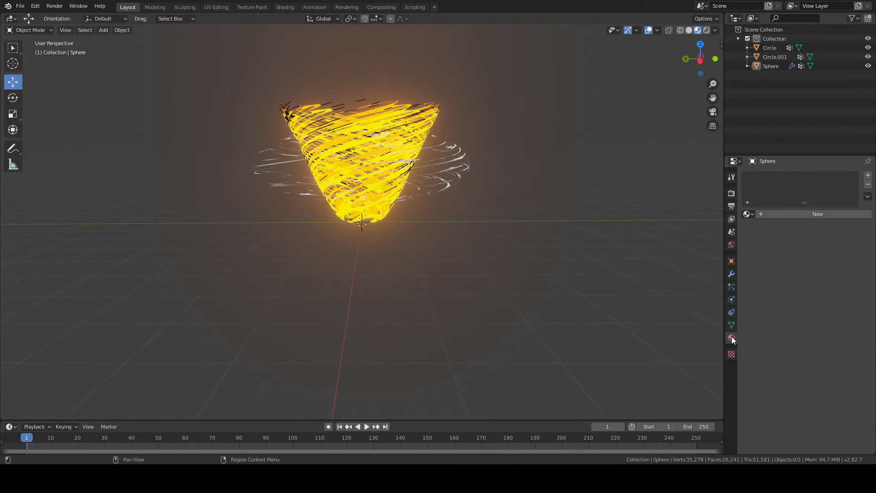
left_click(456, 165)
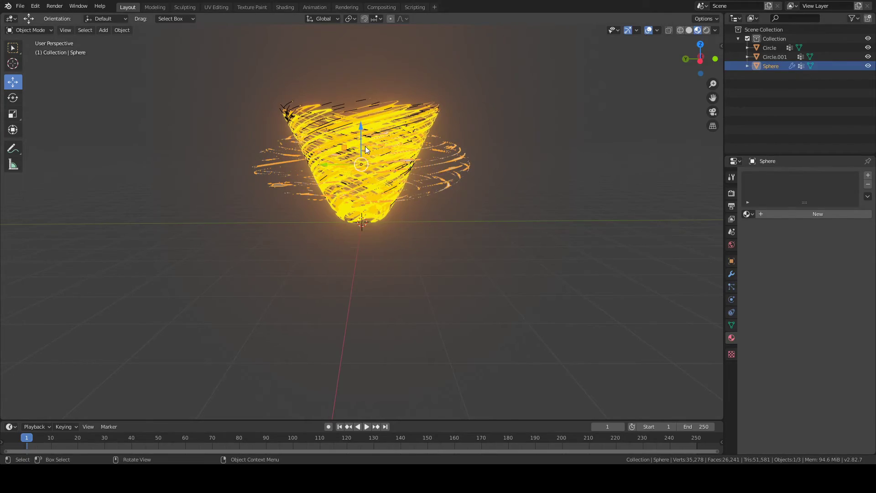
scroll(391, 146, "up", 5)
scroll(393, 159, "down", 5)
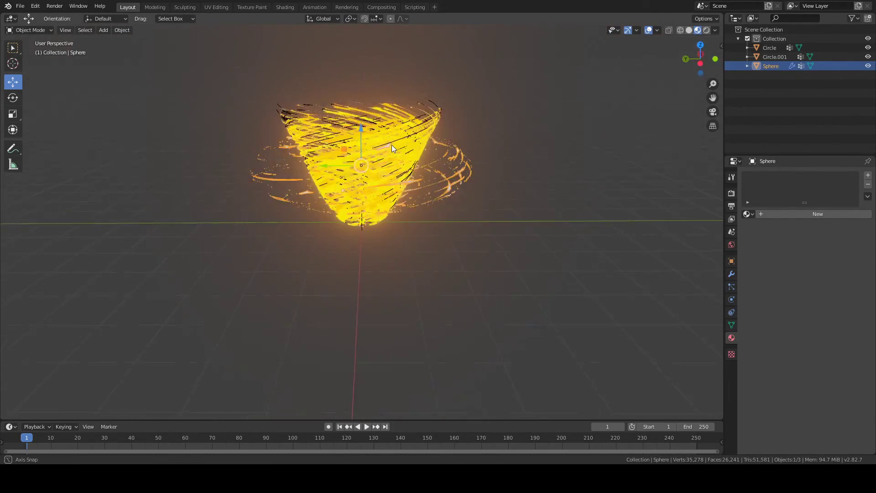
middle_click_drag(392, 144, 393, 135)
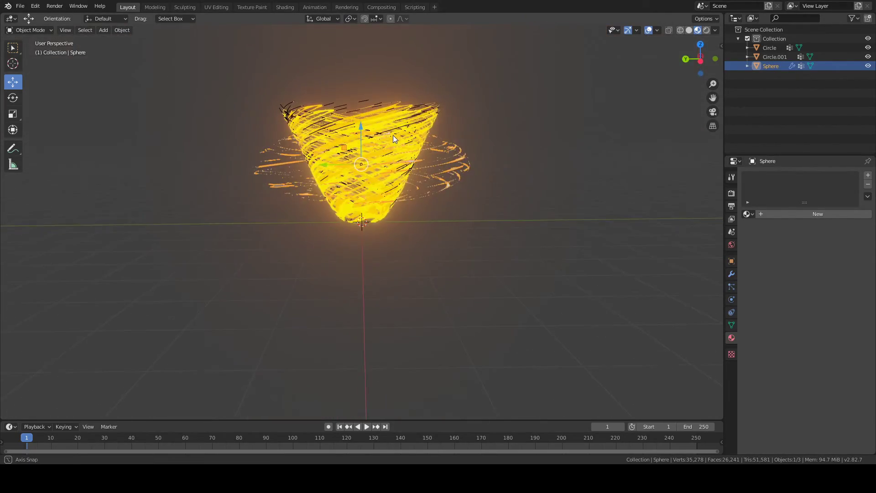
left_click(795, 214)
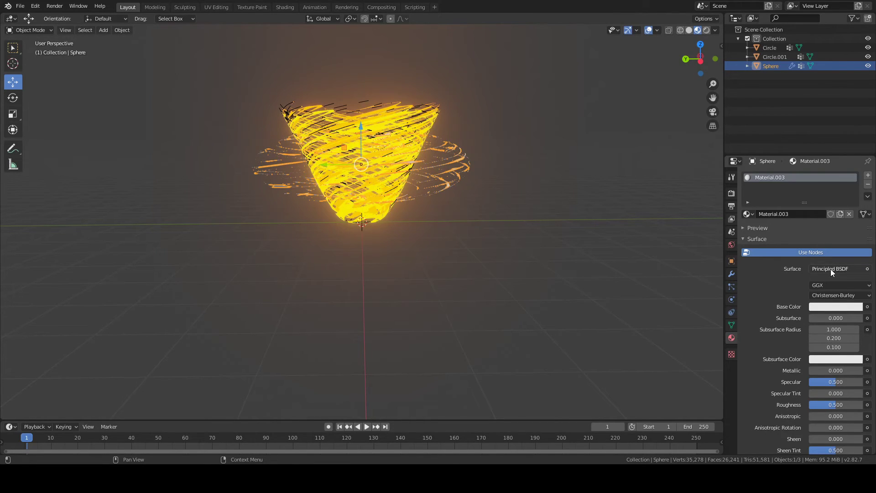
left_click(831, 269)
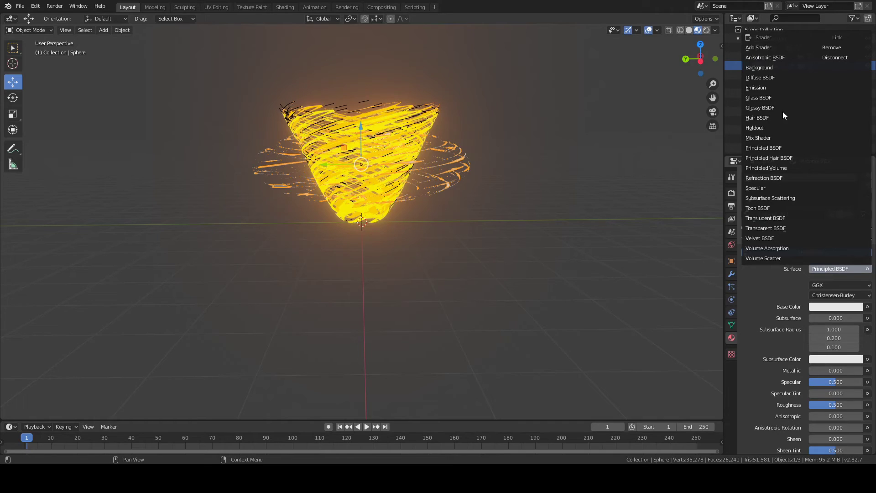
left_click(757, 89)
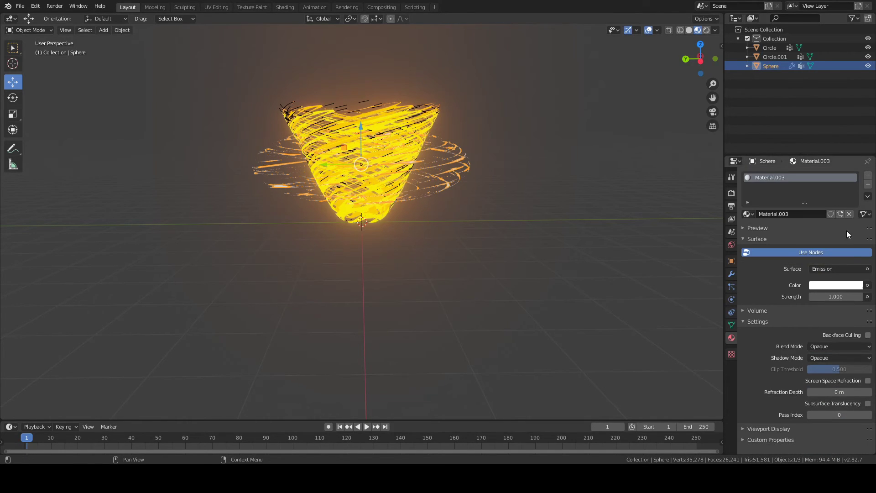
left_click(843, 297)
type("5")
key("Return")
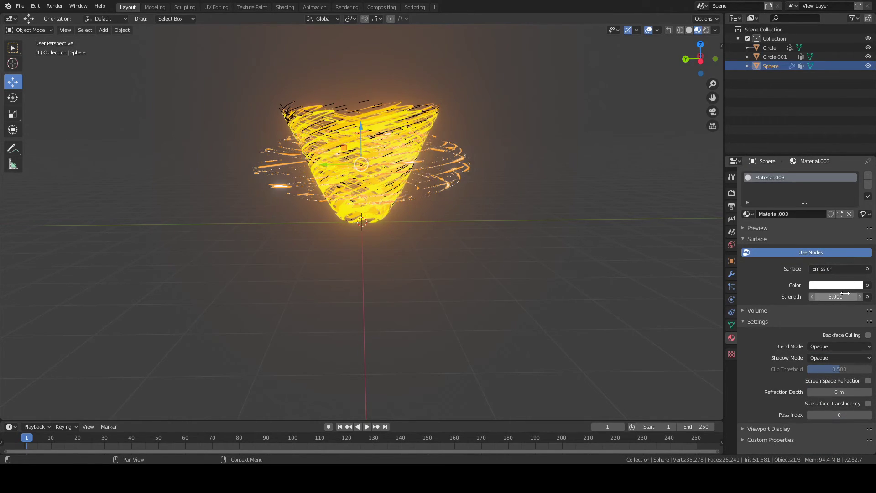
middle_click_drag(624, 233, 494, 185)
- Enlarge the wispy ring, then flatten it along the Z axis
key("s")
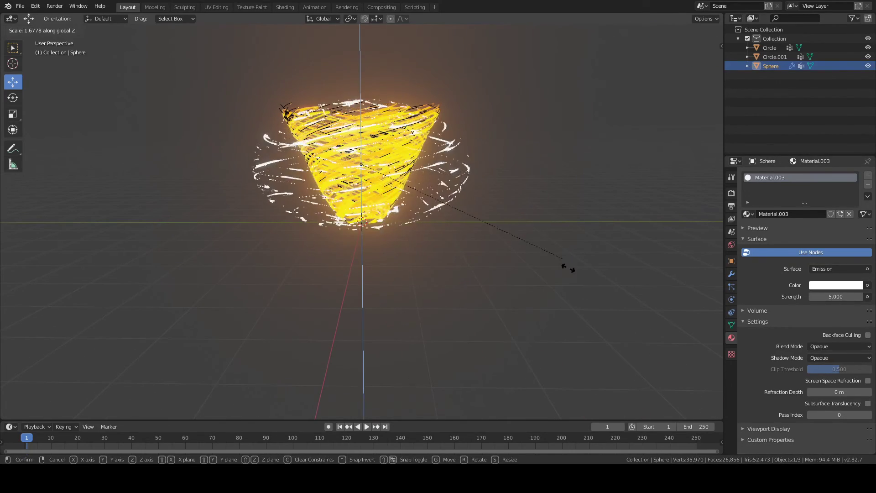
left_click(581, 307)
key("s")
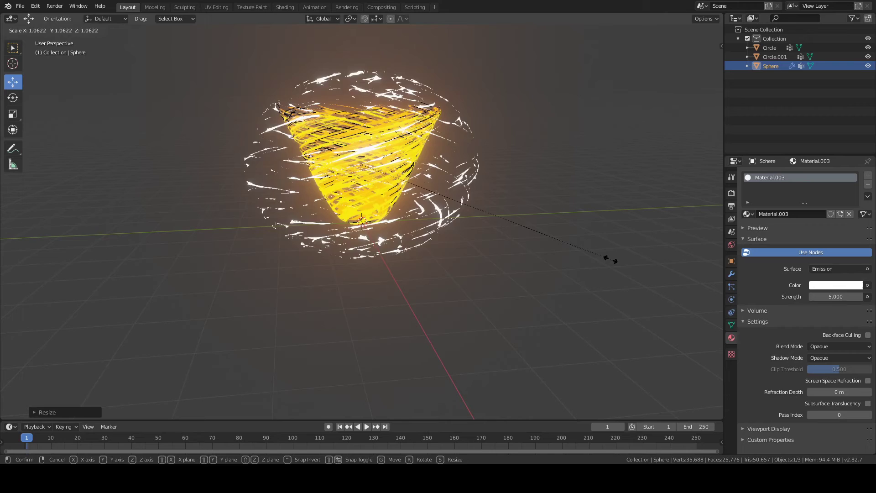
key("z")
left_click(491, 201)
- Tilt the ring around the tornado with the Rotate tool
left_click(13, 98)
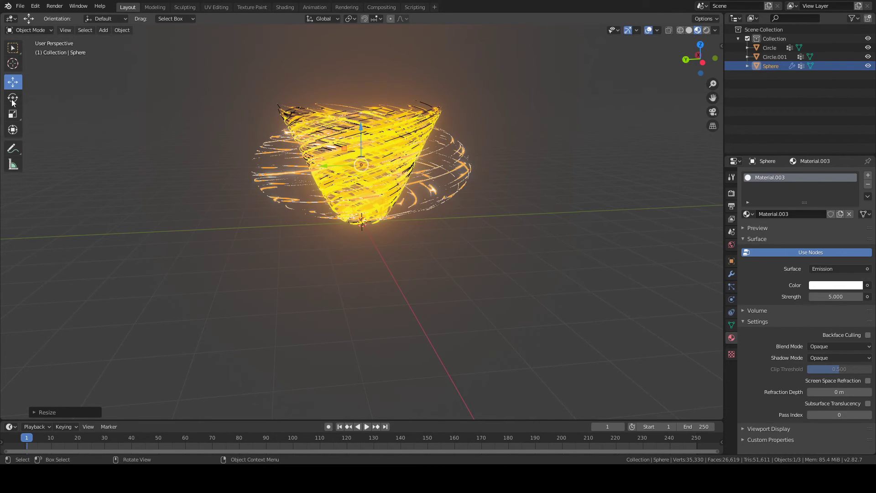
middle_click_drag(114, 109, 382, 147)
left_click_drag(382, 147, 374, 121)
left_click(495, 184)
left_click(462, 170)
key("r")
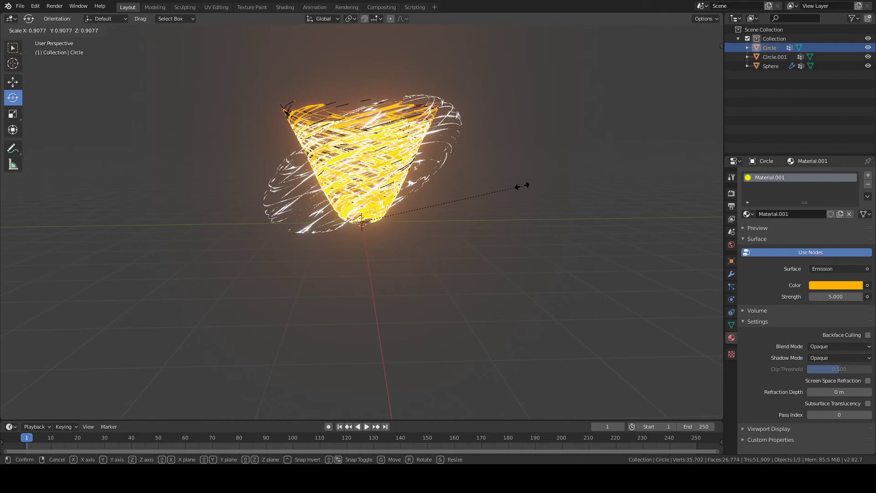
key("Escape")
- Flatten the wispy ring further along the Z axis
left_click(456, 132)
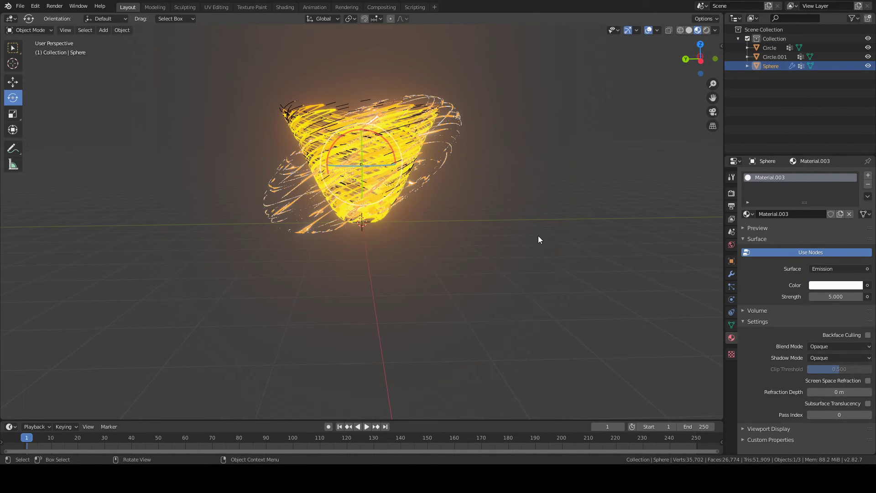
key("s")
key("z")
left_click(493, 215)
left_click(555, 213)
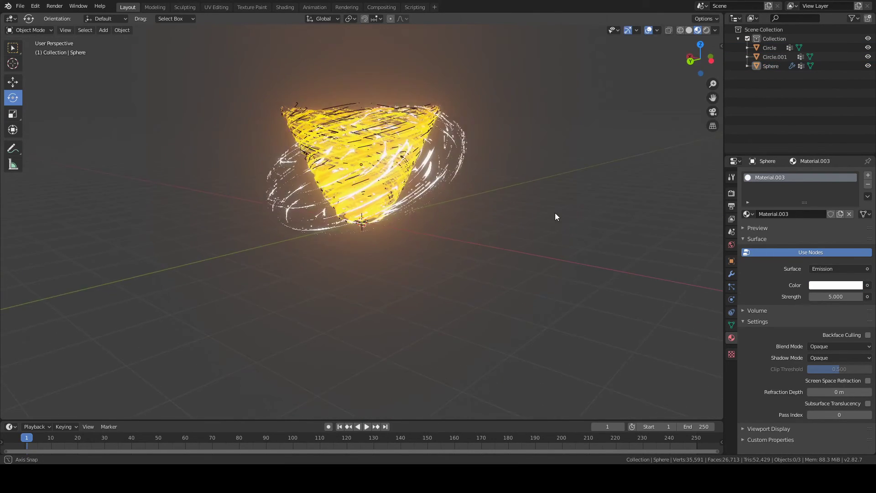
- Enlarge the ring twice more so it circles the tornado more widely
left_click(421, 153)
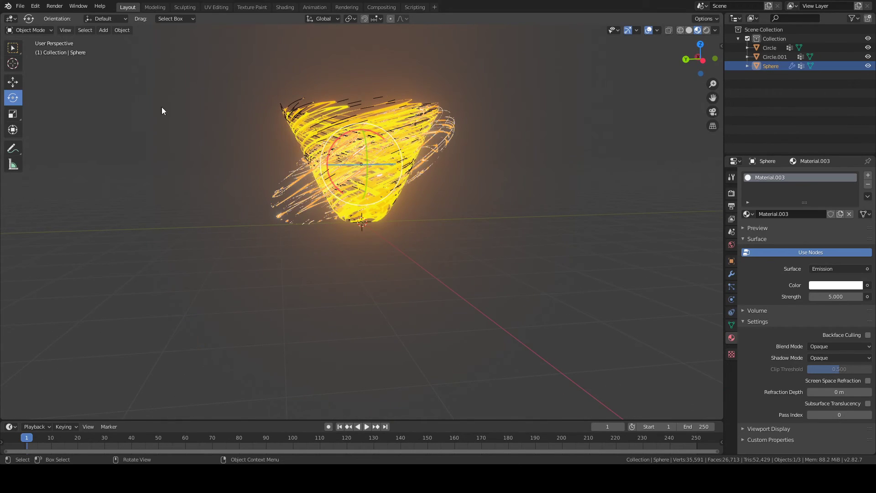
left_click(13, 82)
key("s")
left_click(503, 207)
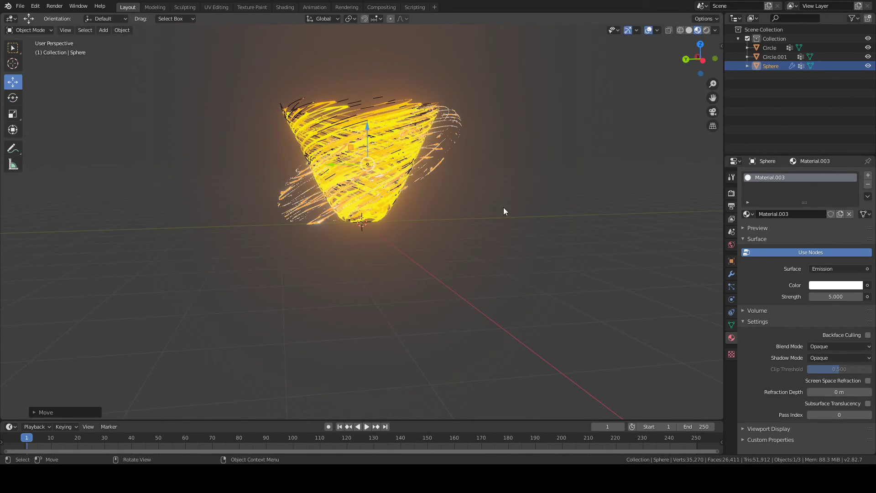
key("s")
left_click(513, 220)
left_click(492, 220)
middle_click_drag(492, 220, 538, 213)
- Rotate the ring until it lies roughly level around the tornado
left_click(424, 182)
left_click(456, 149)
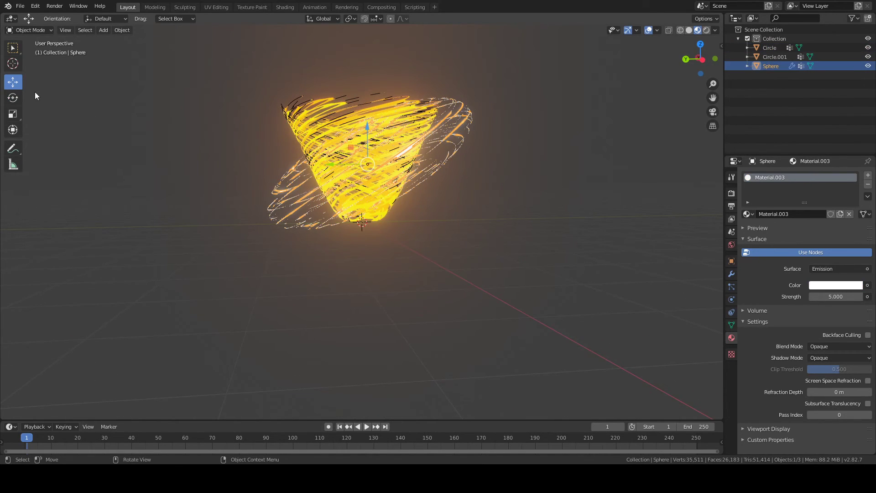
left_click(12, 98)
left_click_drag(371, 133, 400, 120)
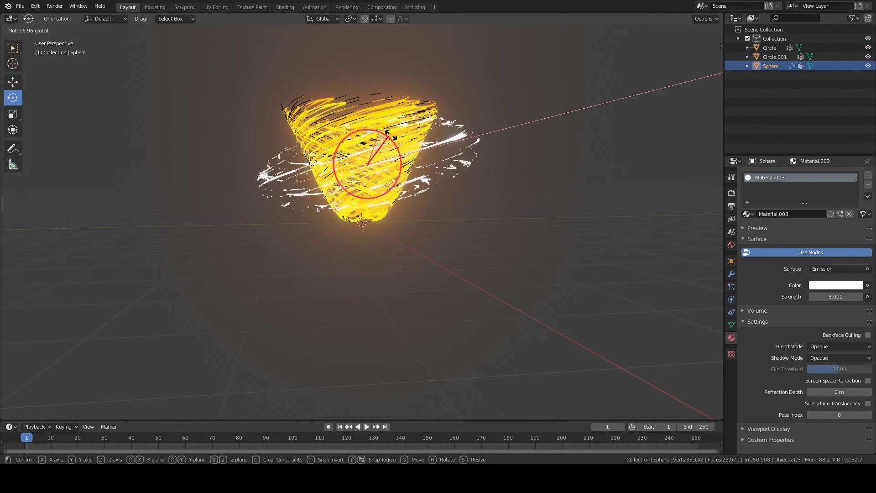
left_click(490, 157)
middle_click_drag(614, 167, 522, 207)
scroll(503, 194, "up", 3)
scroll(522, 206, "down", 4)
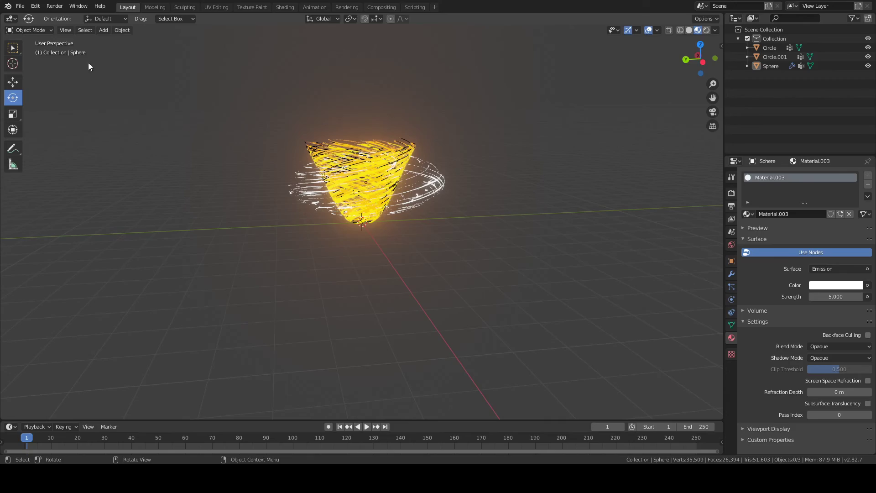
scroll(398, 219, "up", 3)
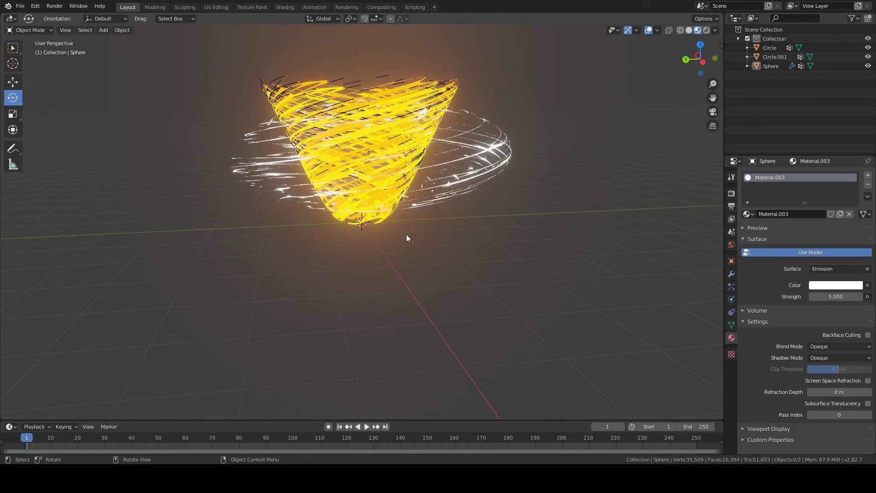
mouse_move(408, 238)
middle_mouse_down()
mouse_move(410, 253)
mouse_move(391, 246)
mouse_move(406, 242)
middle_mouse_up()
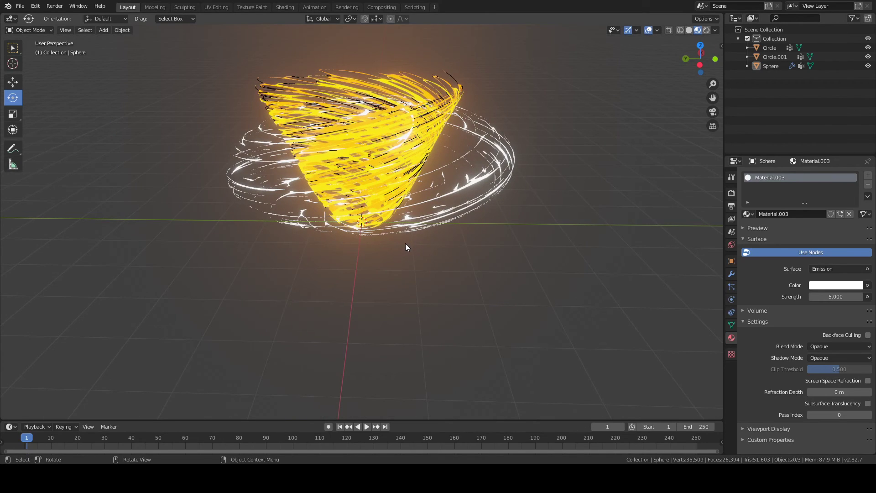